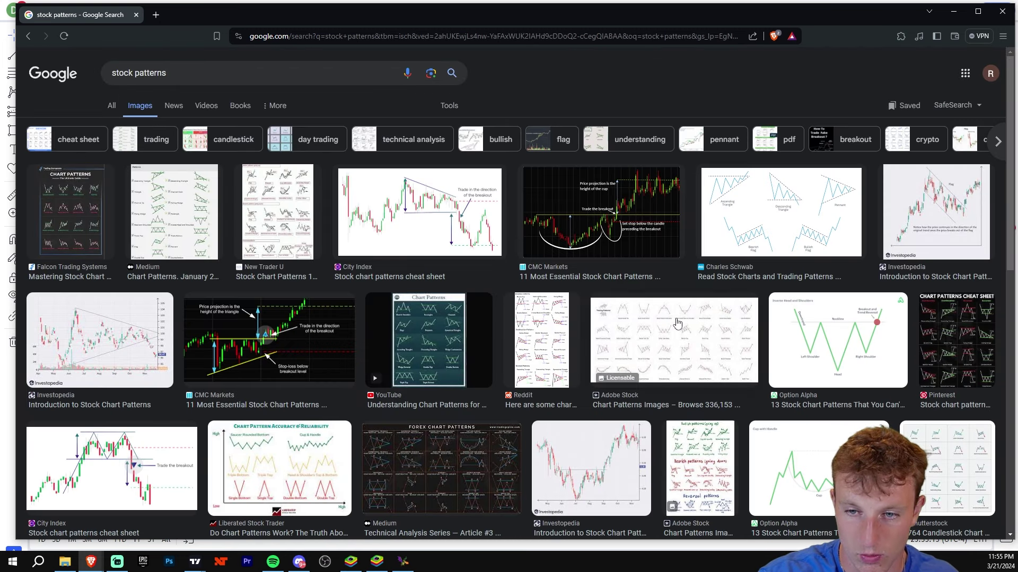
Enlarge the Medium chart patterns image in the search results and return to the TradingView chart.
left_click(211, 211)
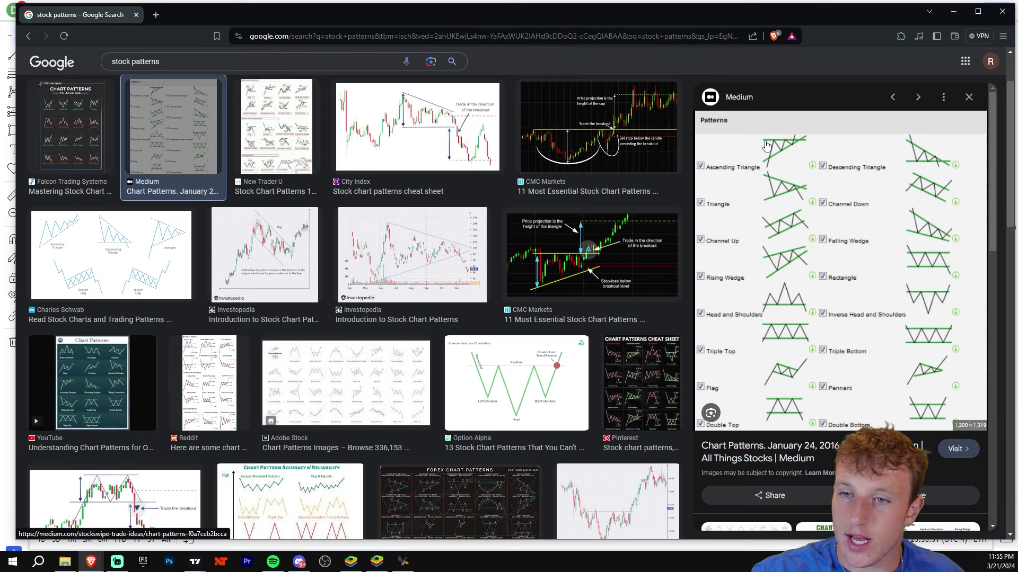
left_click(952, 16)
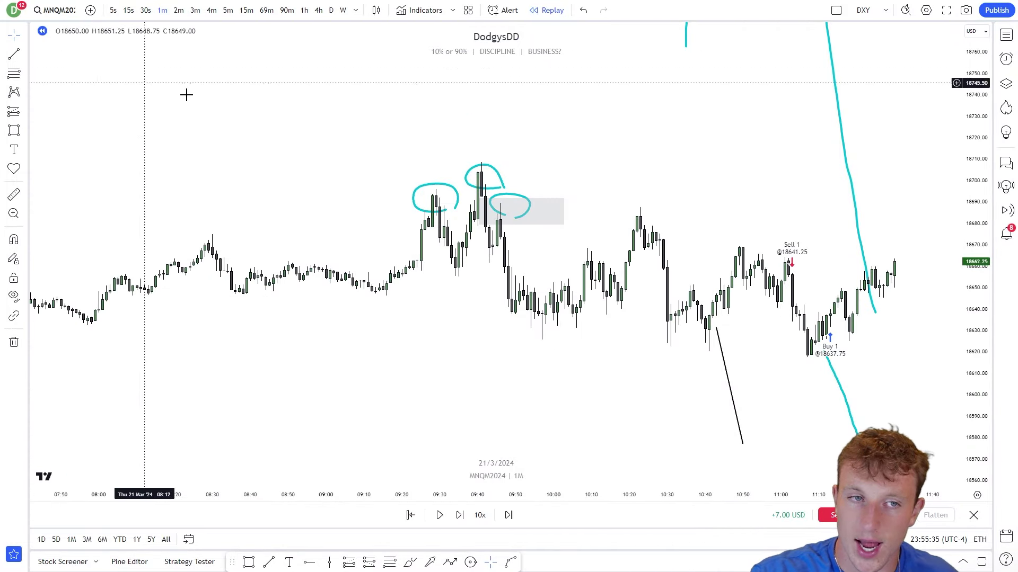
Delete the three teal circles around the morning peaks and the grey rectangle beside them.
left_click(446, 186)
key("Delete")
left_click(472, 183)
key("Delete")
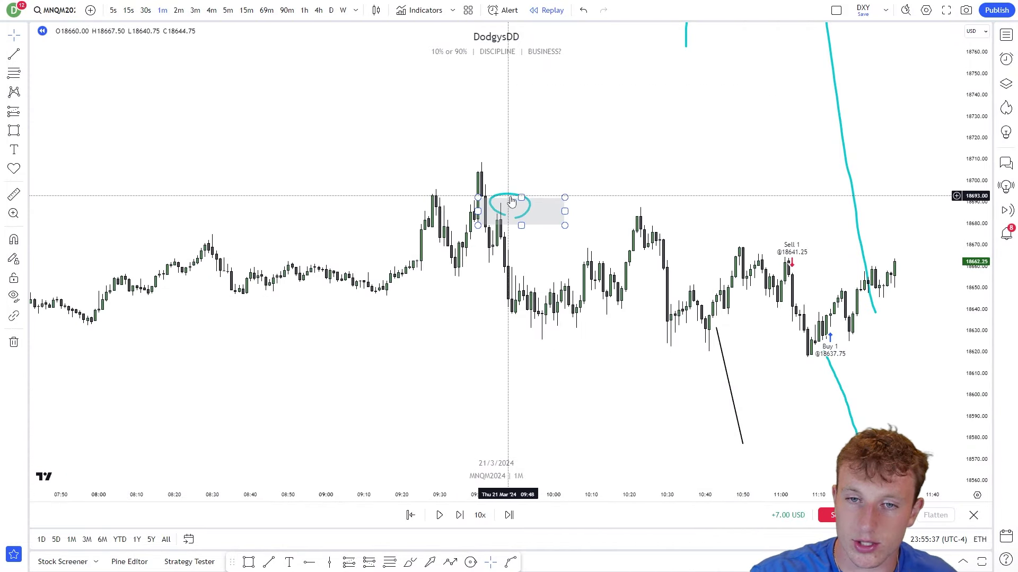
left_click(513, 199)
key("Delete")
left_click(527, 198)
key("Delete")
Draw a descending trend line from the 09:41 high at about 18705 across the lower highs to about 18642.
scroll(882, 244, "up", 5)
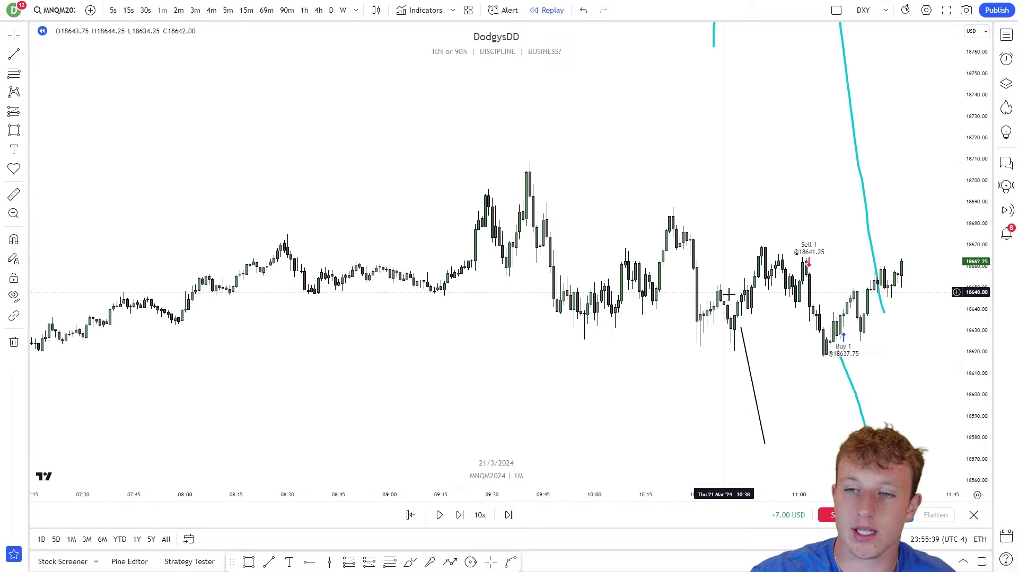
left_click_drag(882, 244, 735, 263)
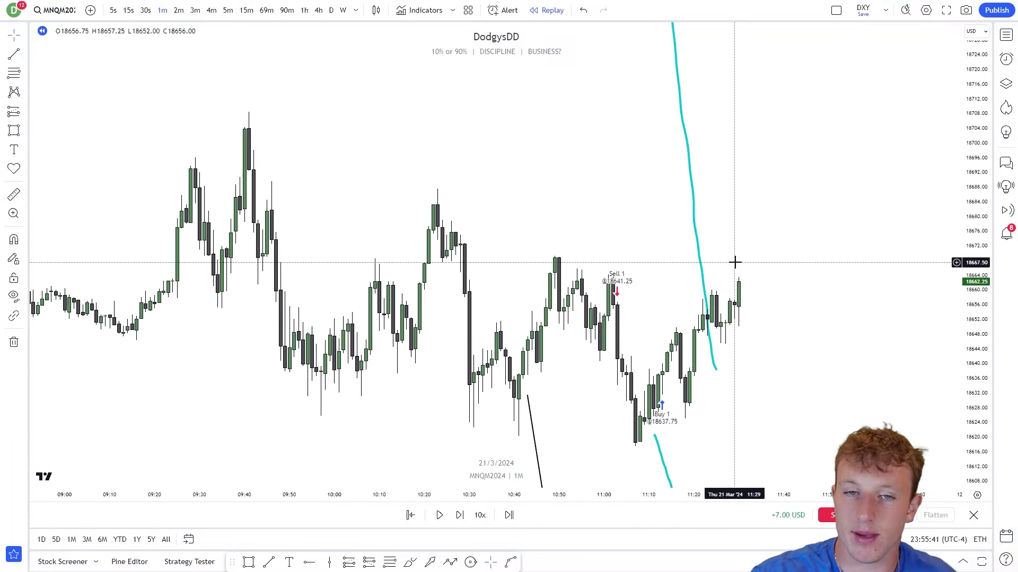
scroll(733, 264, "up", 2)
left_click_drag(495, 211, 493, 175)
left_click(14, 54)
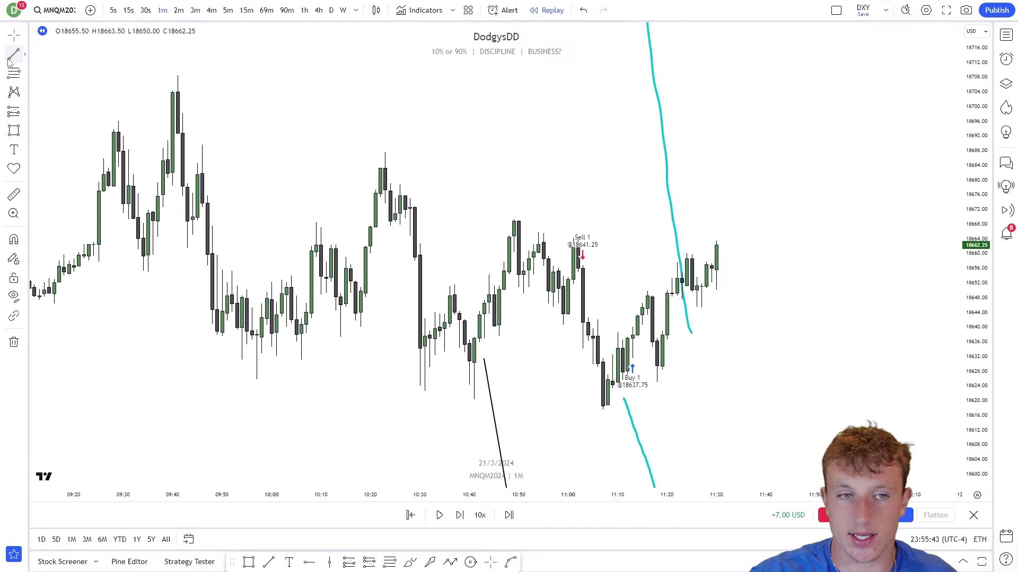
left_click(177, 89)
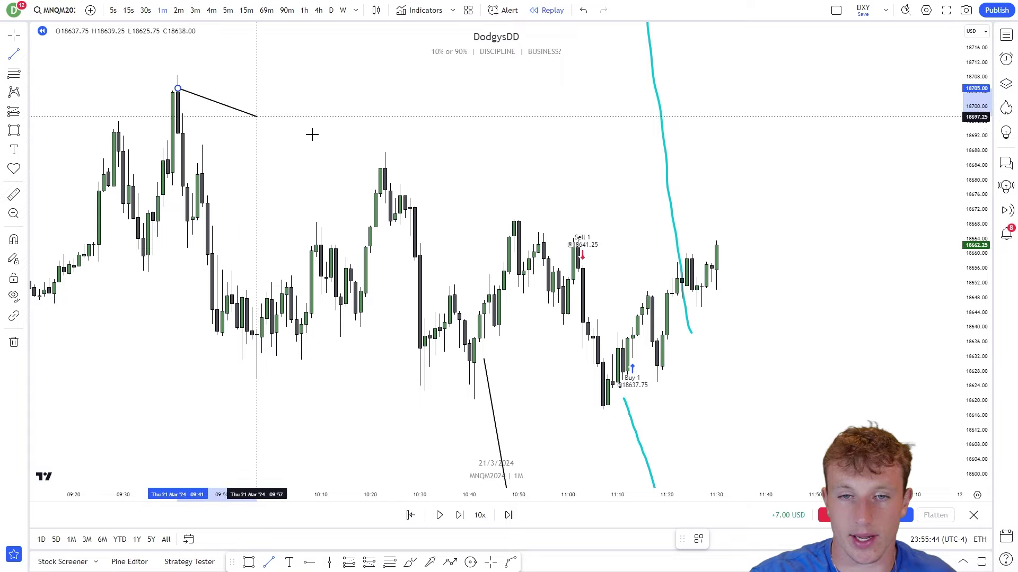
left_click(790, 319)
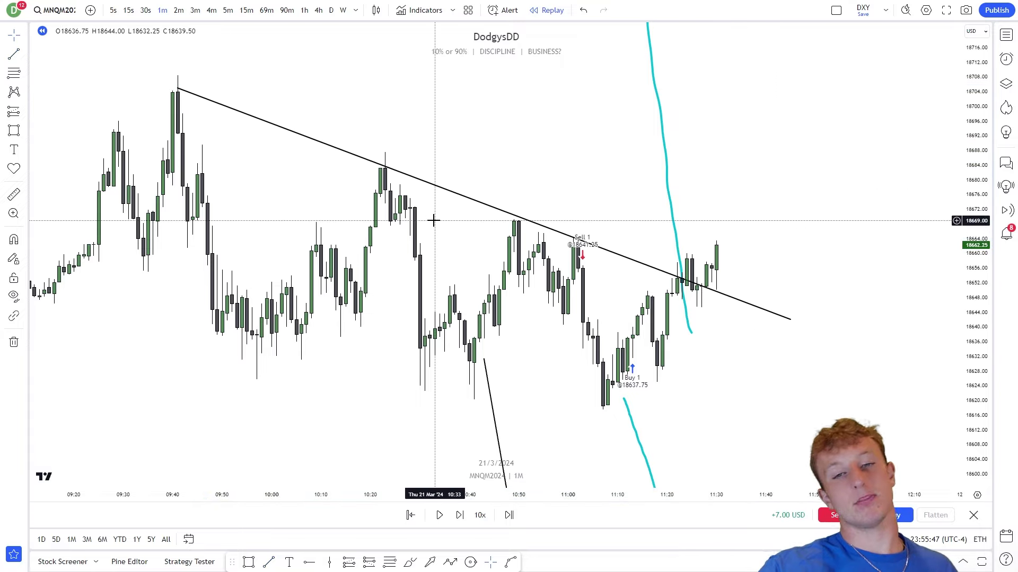
Exit Bar Replay mode on the one-minute MNQM2024 chart.
left_click(411, 515)
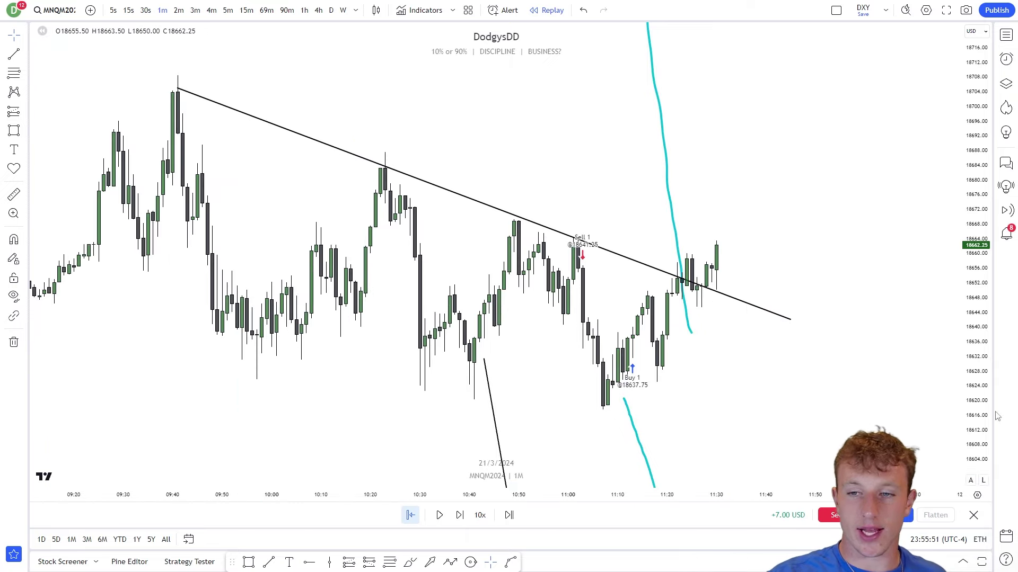
left_click(974, 516)
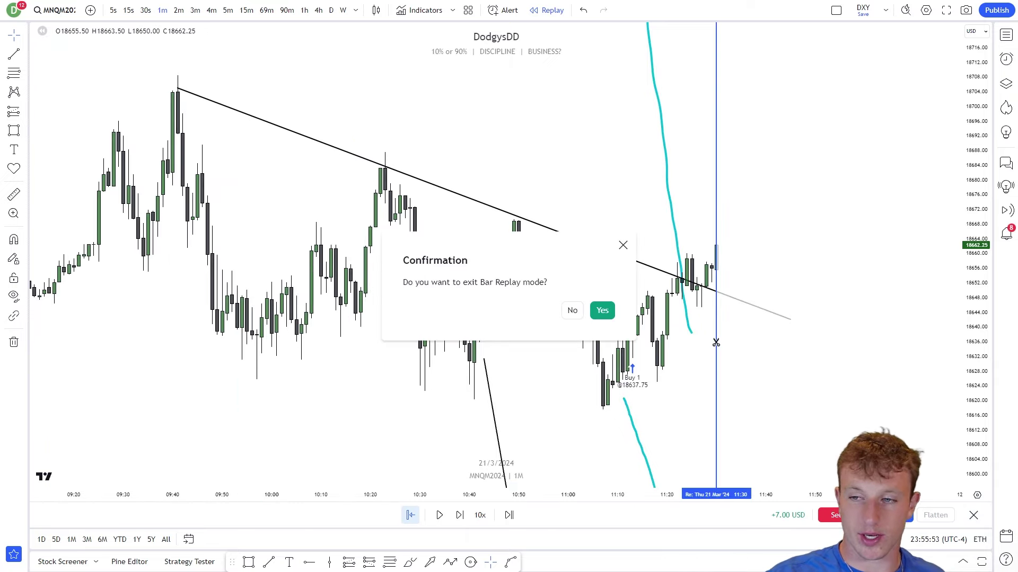
left_click(614, 315)
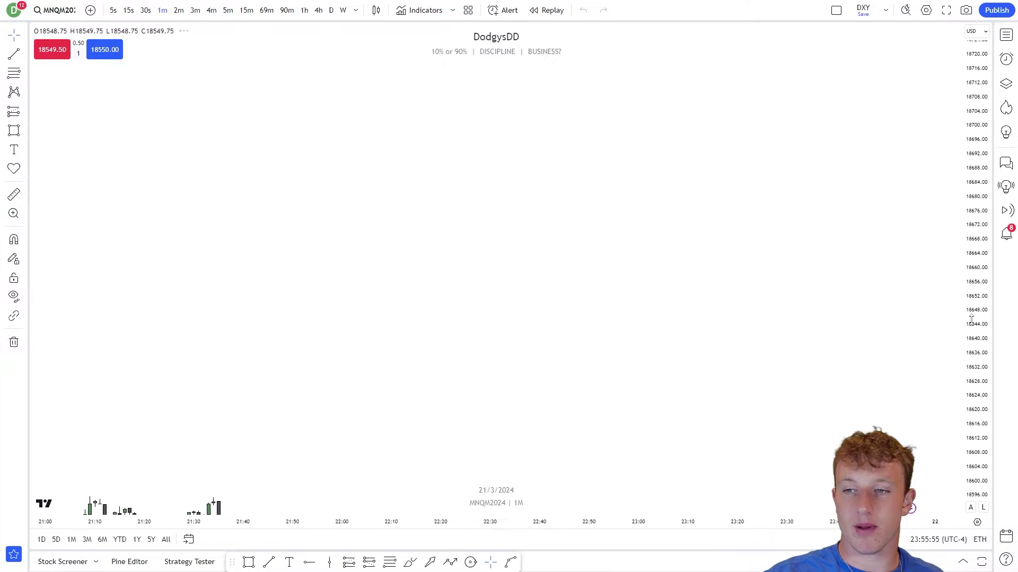
Reset the chart view, return to the 21 March morning session, and lower the trend line's later end to about 18639.
right_click(685, 256)
left_click(744, 269)
scroll(800, 309, "down", 6)
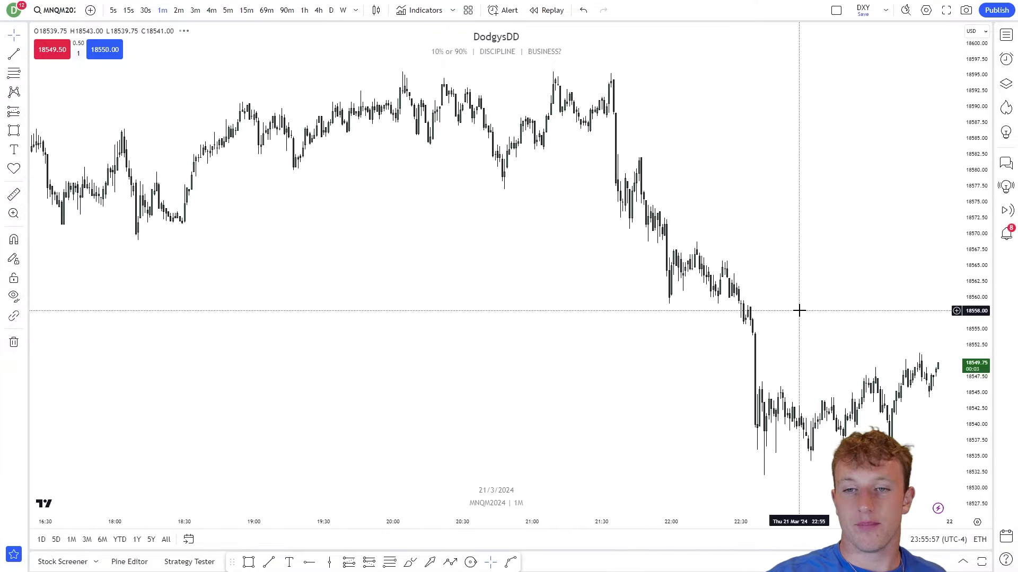
left_click_drag(217, 297, 750, 318)
scroll(756, 339, "up", 6)
left_click_drag(318, 323, 857, 321)
left_click_drag(974, 319, 953, 393)
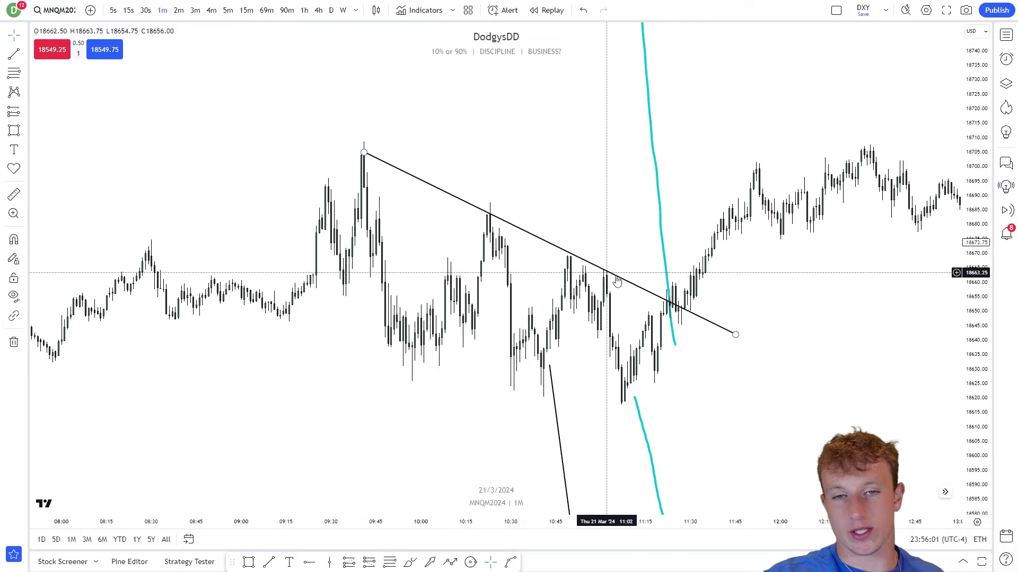
scroll(538, 239, "up", 4)
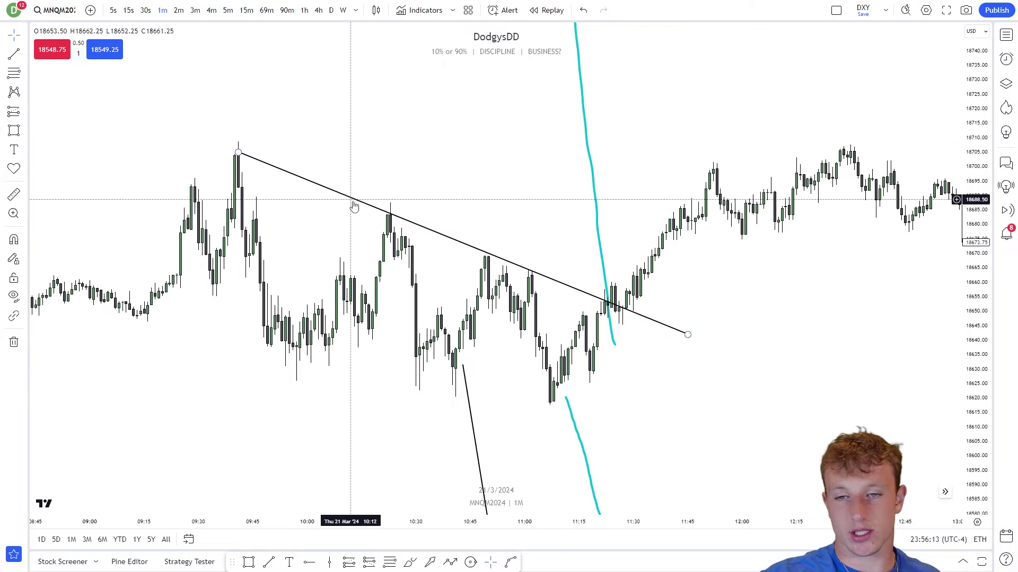
left_click_drag(687, 339, 691, 345)
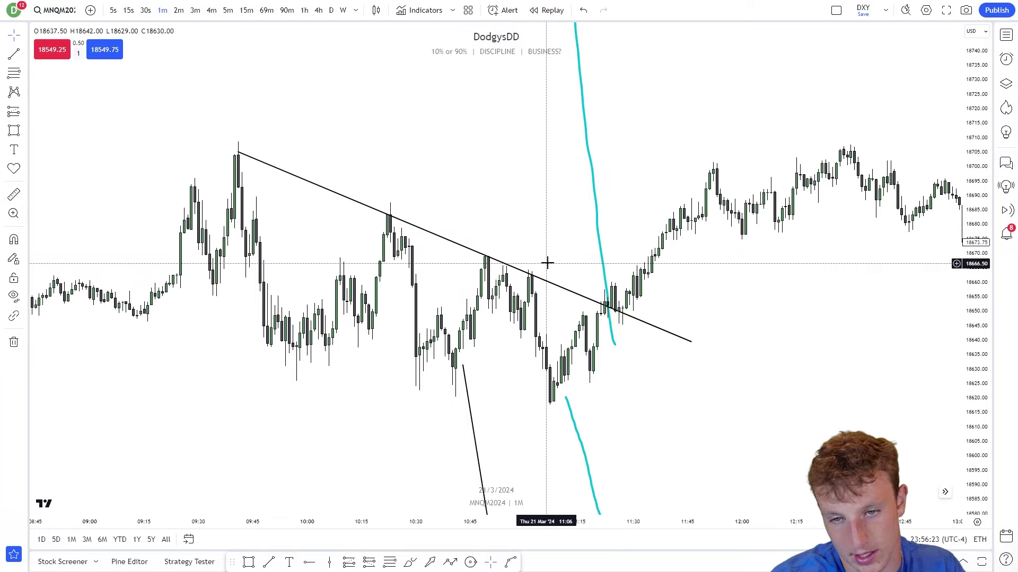
Draw a second descending trend line beneath the lows, from 18637.25 at 09:48 to about 18605.
left_click_drag(545, 261, 565, 202)
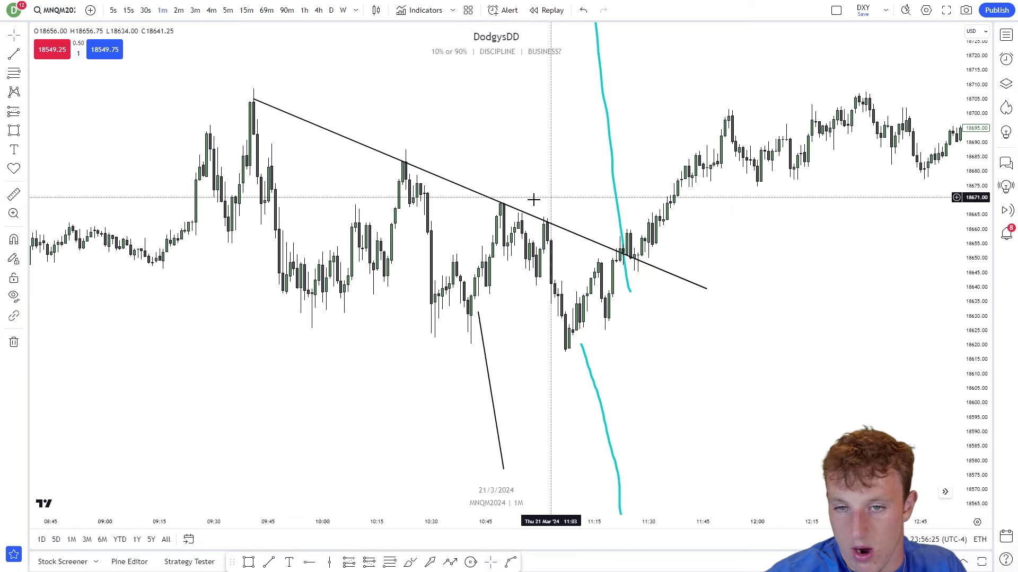
left_click(13, 56)
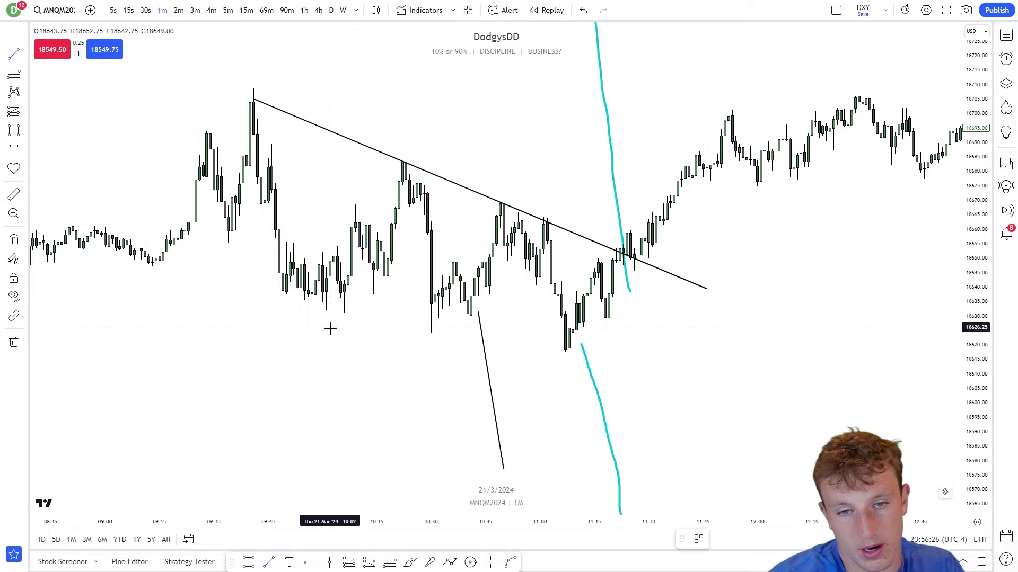
left_click(279, 295)
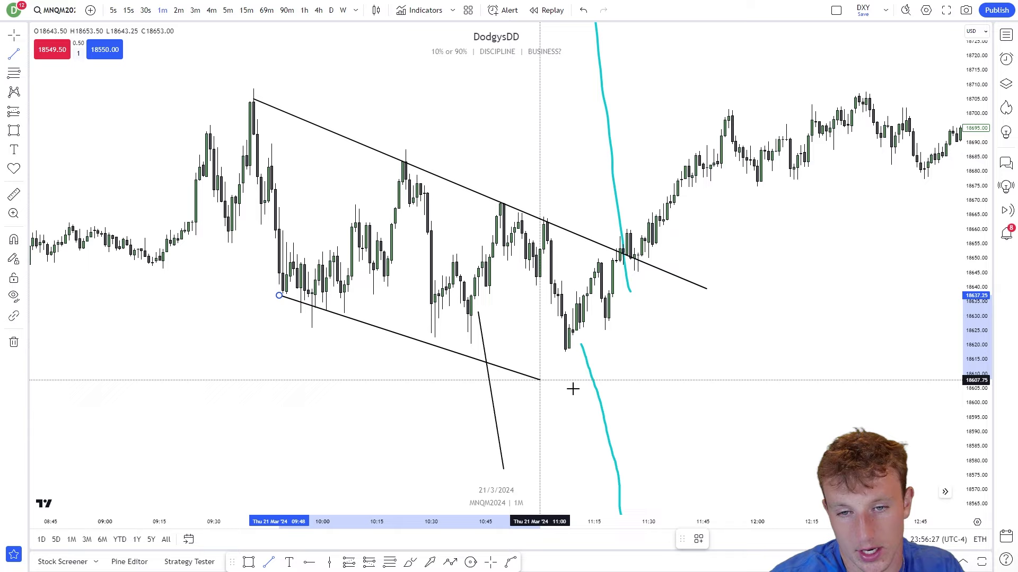
left_click(735, 389)
Delete the steep black line and the lower teal brush stroke that cross the area beneath the candles.
left_click_drag(708, 403, 688, 418)
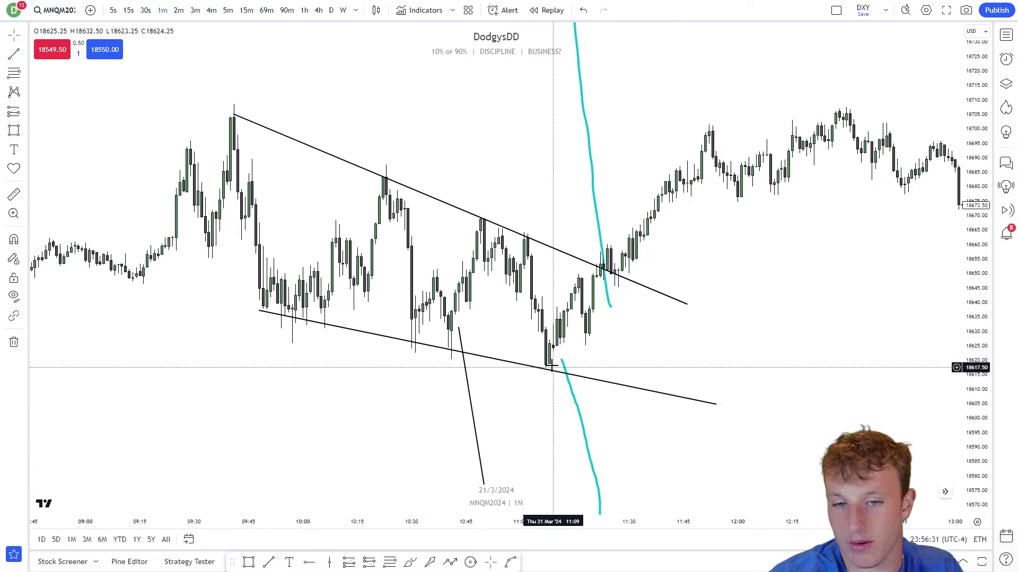
left_click(466, 385)
key("Delete")
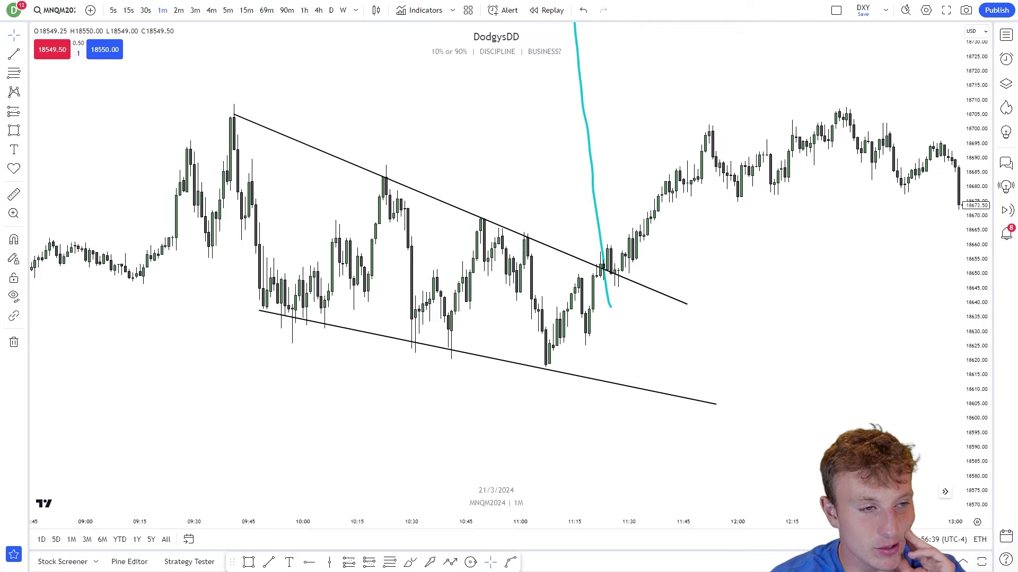
Switch to the browser to compare the drawn lines with the Falling Wedge pattern, and return to the TradingView chart.
key("alt+Tab")
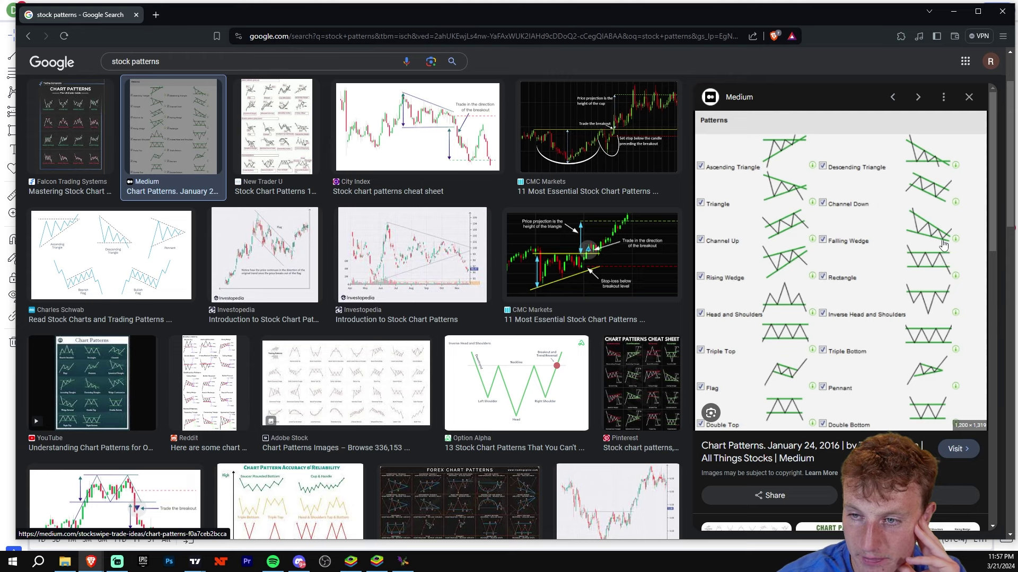
left_click(195, 561)
left_click(239, 520)
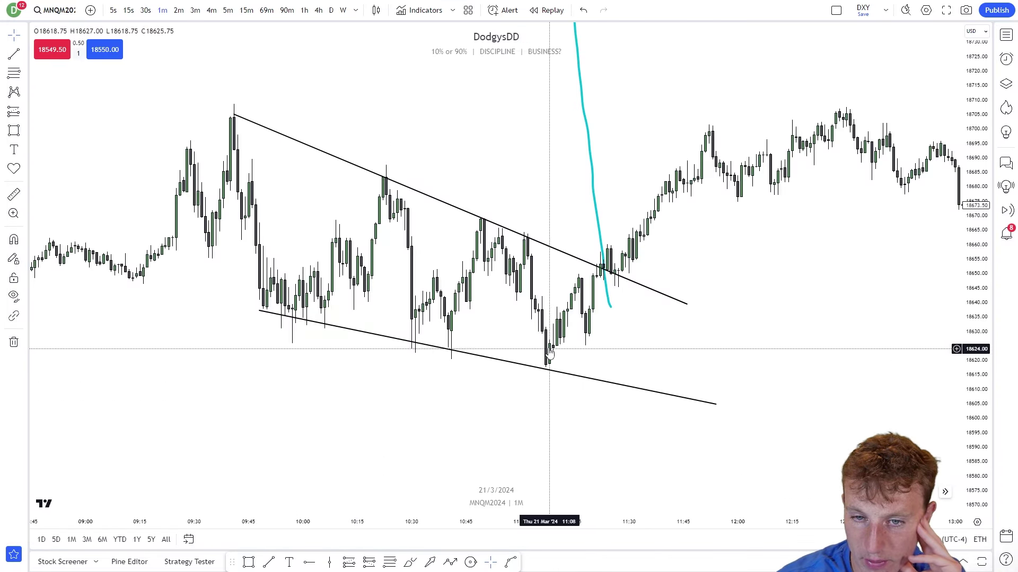
Try to mark the 11:08 low with a small rectangle.
left_click(14, 130)
mouse_move(545, 360)
left_mouse_down()
mouse_move(546, 401)
mouse_move(589, 400)
left_mouse_up()
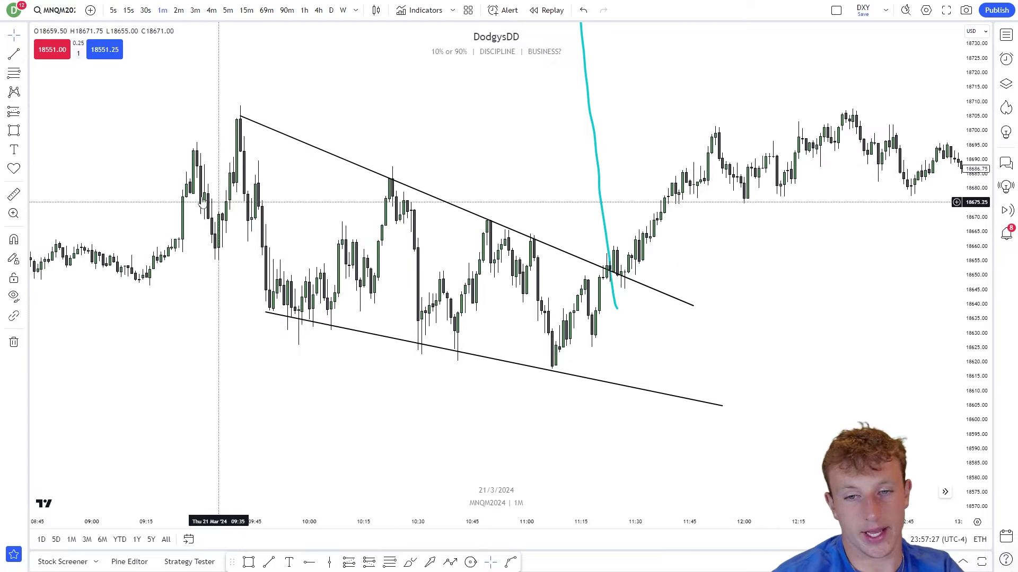
Draw a horizontal line at 18620 from the 10:41 low to about 11:06, and delete the lower descending trend line.
key("alt+t")
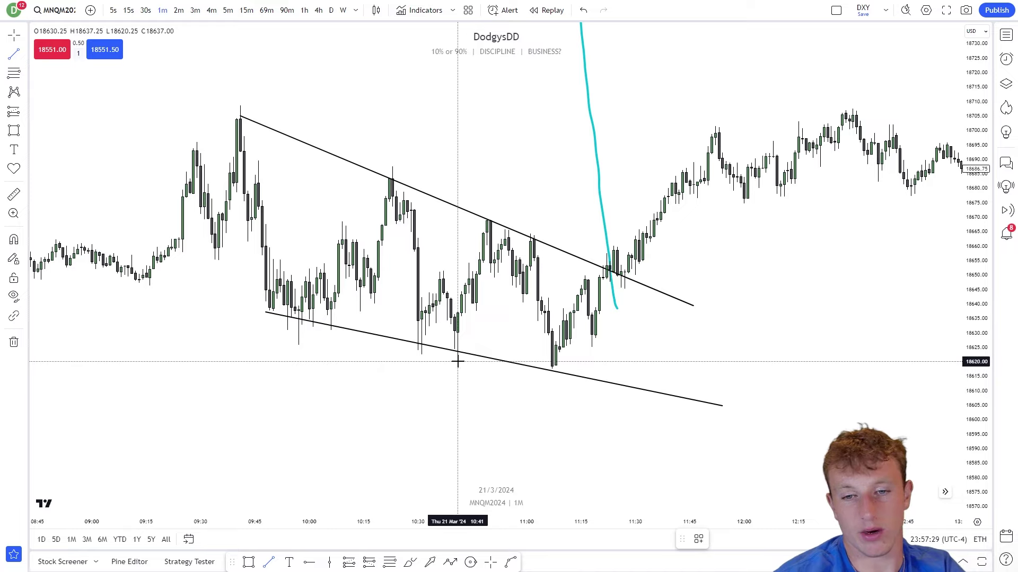
left_click(538, 361)
left_click(582, 378)
key("Delete")
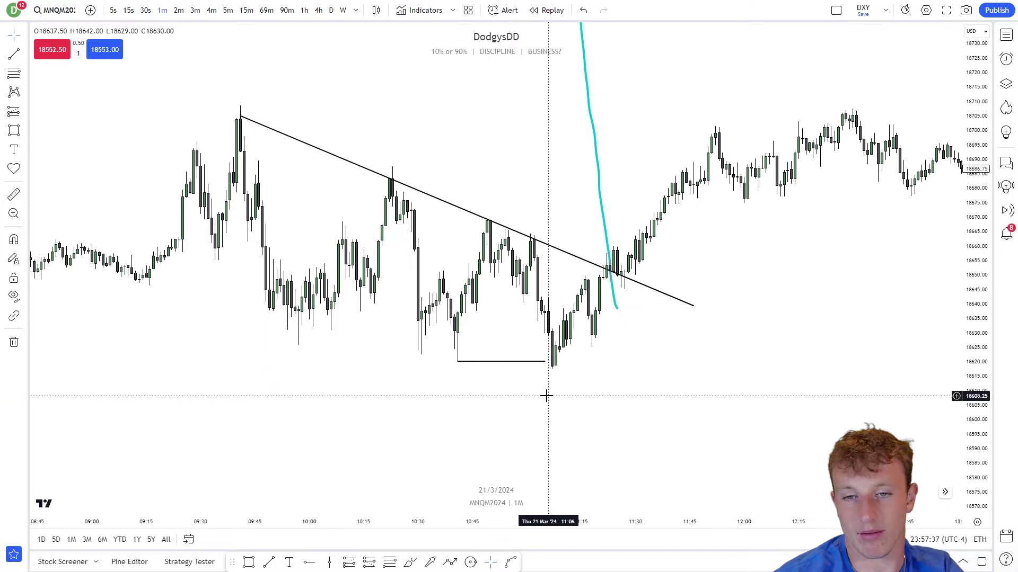
Circle the three lower highs along the descending trend line with the Brush tool, and undo the circles.
scroll(583, 326, "up", 1)
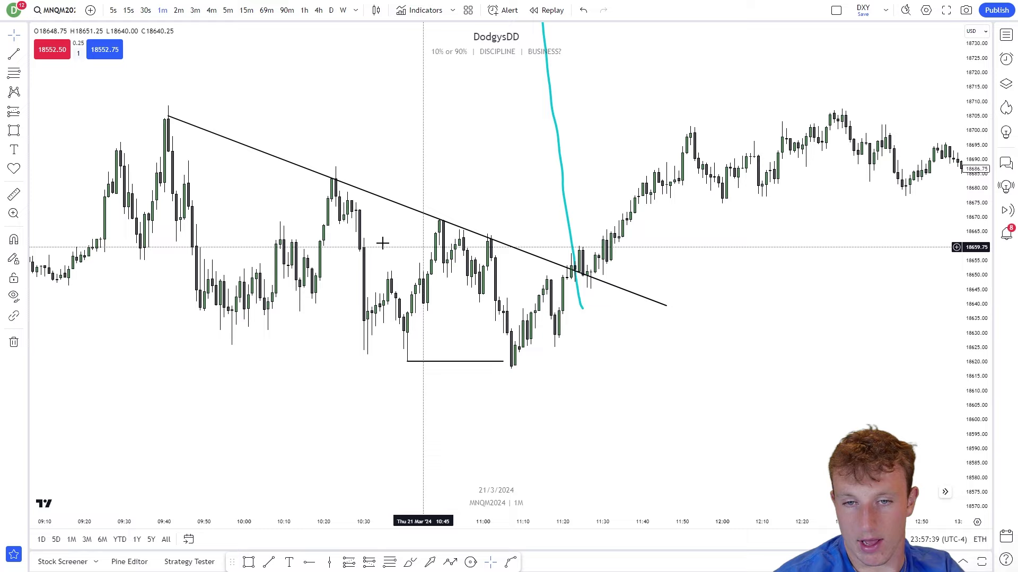
left_click(27, 131)
left_click(69, 149)
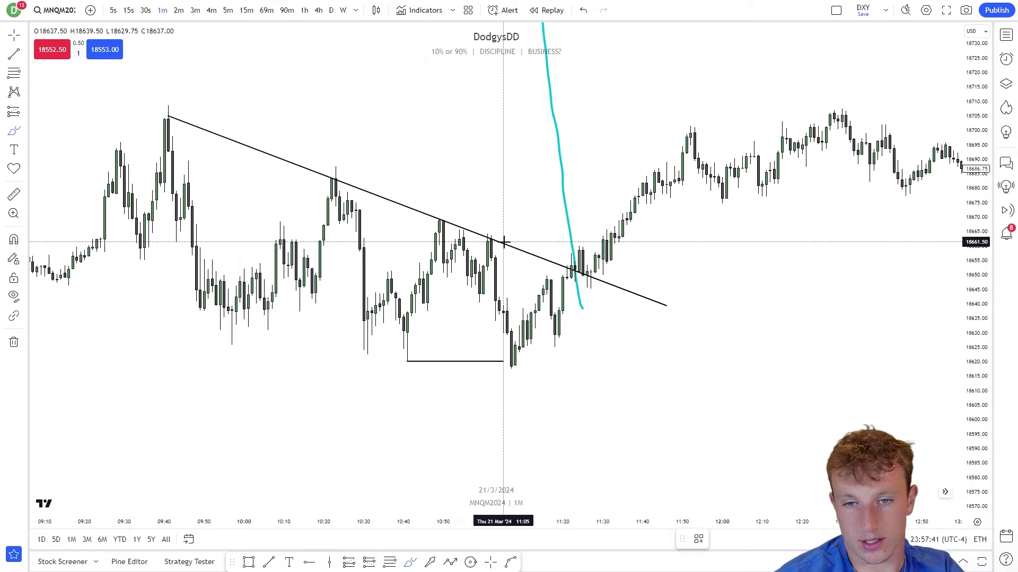
mouse_move(498, 241)
left_mouse_down()
mouse_move(447, 236)
mouse_move(467, 232)
mouse_move(438, 222)
left_mouse_up()
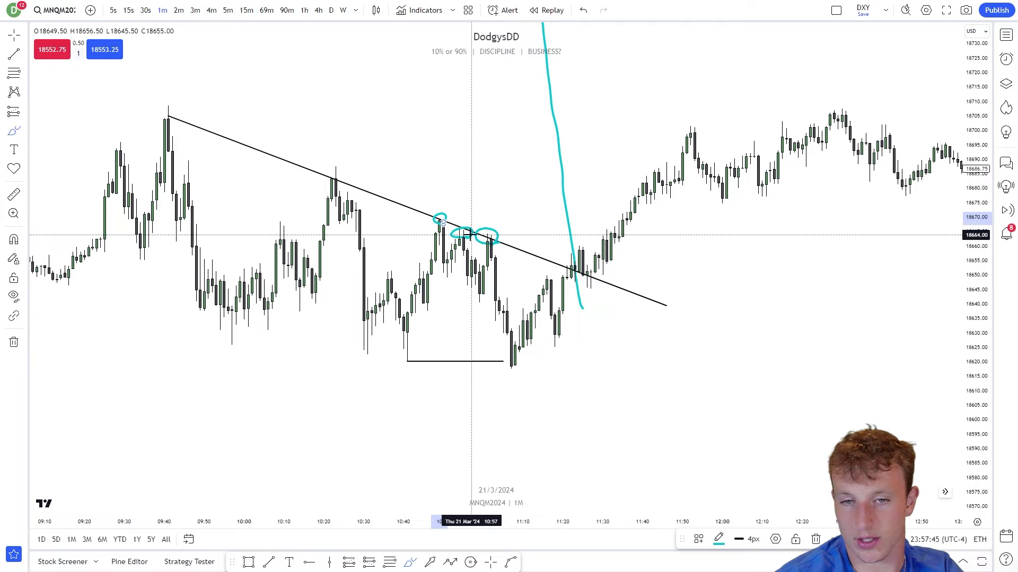
key("ctrl+z")
key("ctrl+z")
key("ctrl+z")
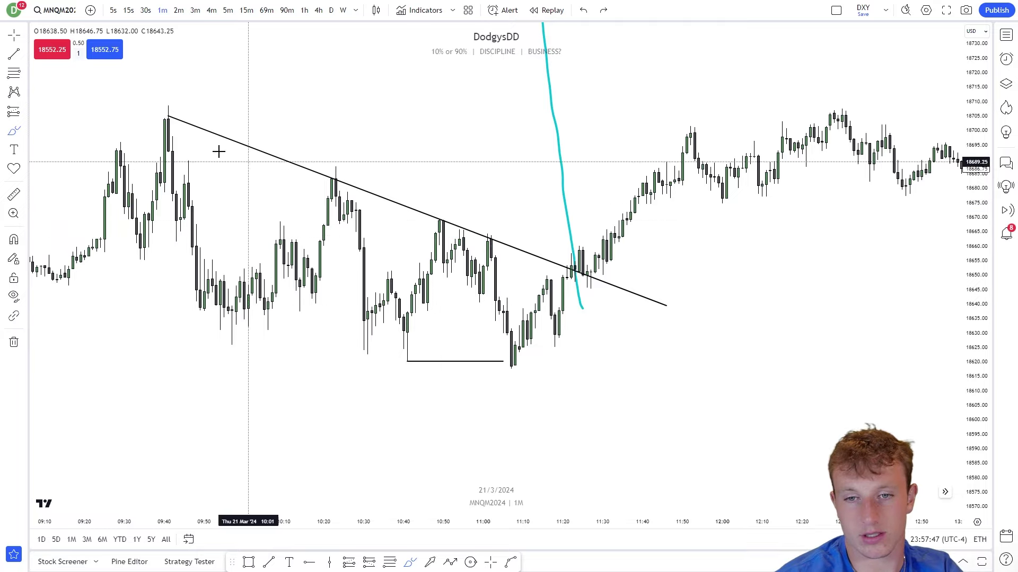
Draw horizontal lines from the three lower highs at 18664.25, about 18666 and about 18669.5, extending to around 11:14.
left_click(14, 54)
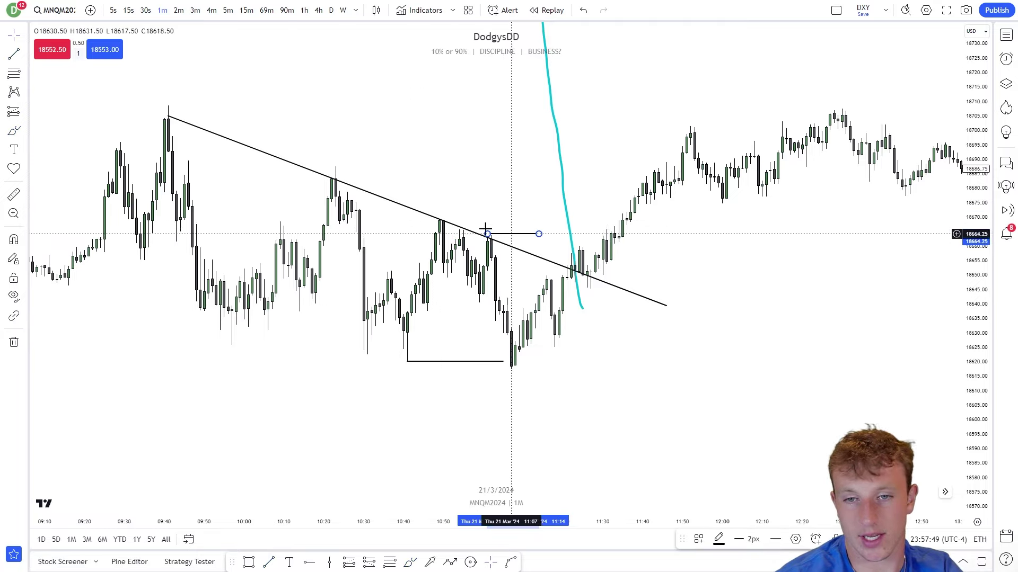
left_click(14, 53)
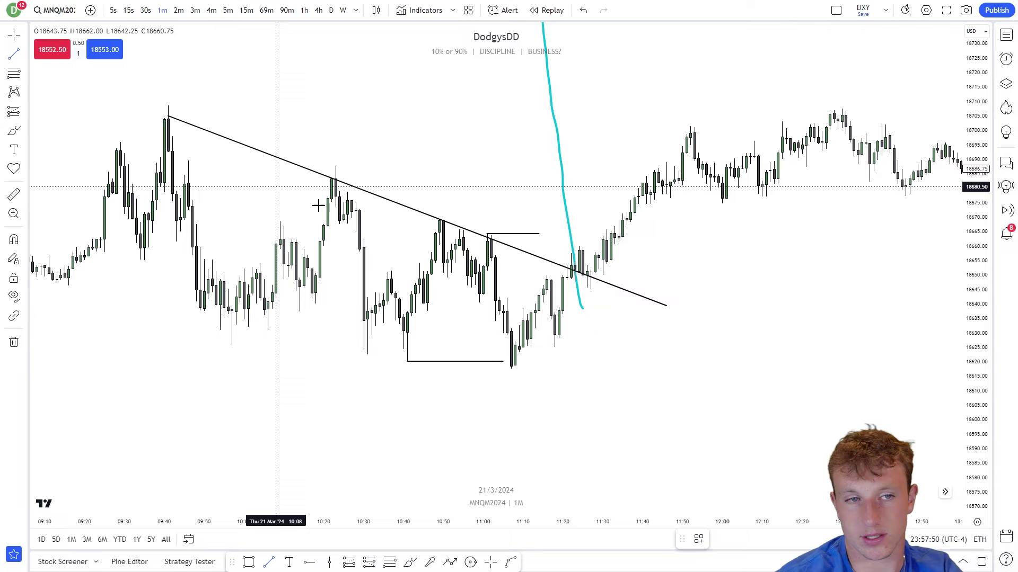
left_click(459, 228)
left_click(539, 228)
left_click(14, 53)
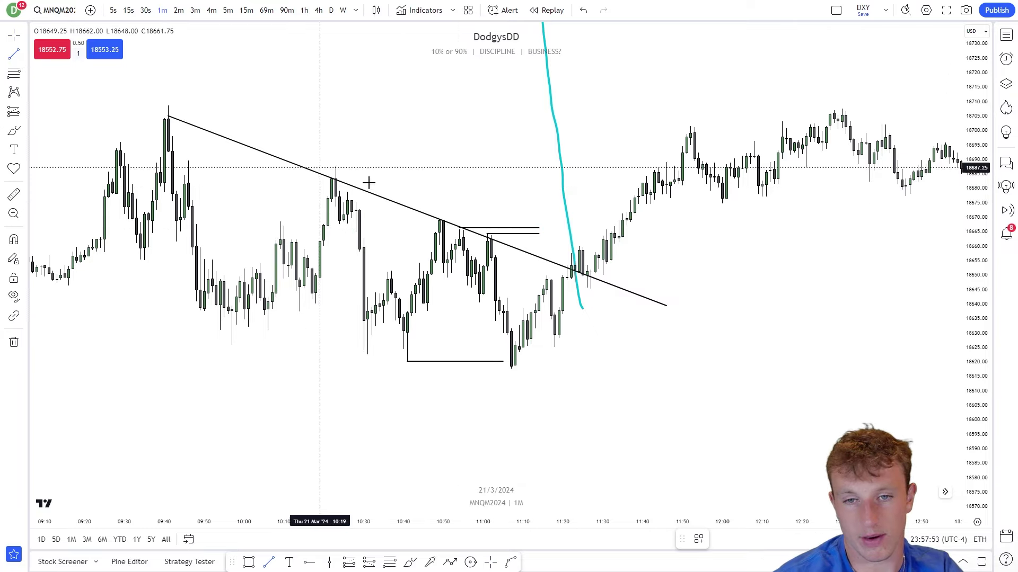
left_click(434, 218)
left_click(542, 219)
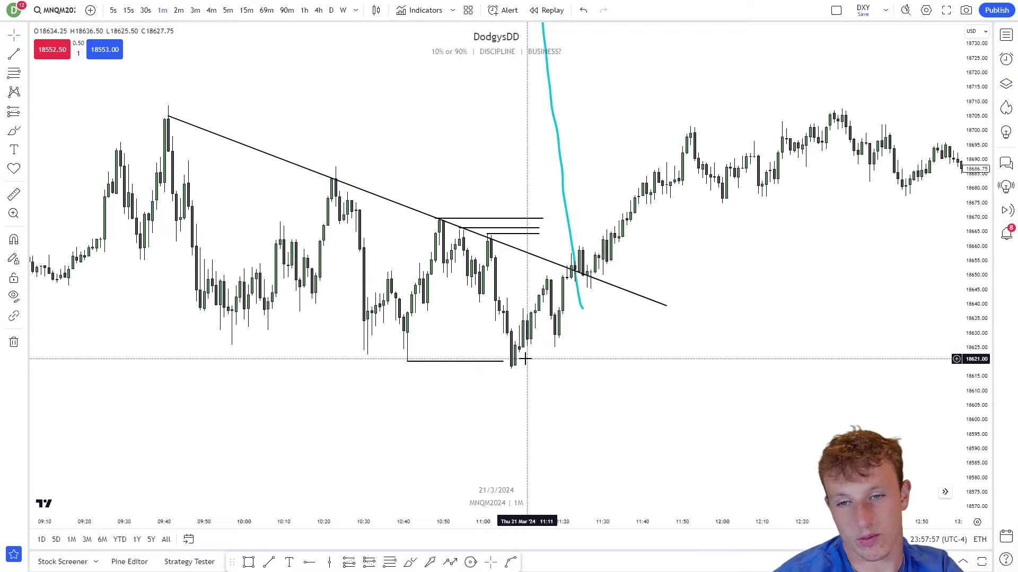
Draw a descending trend line under the lows from about 18637 at 09:50 to about 18606 at 11:50, and delete it.
scroll(520, 357, "down", 2)
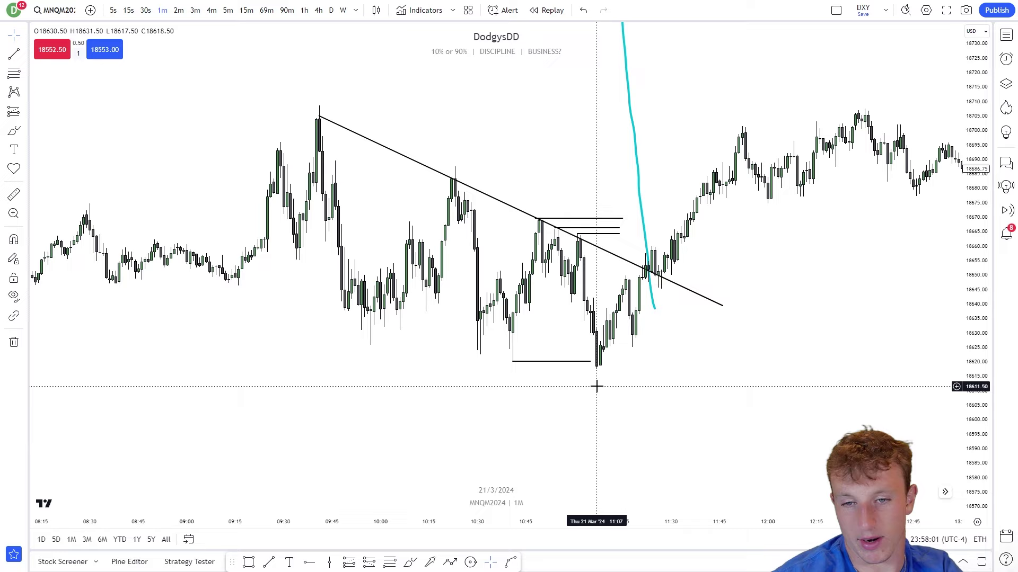
left_click(15, 56)
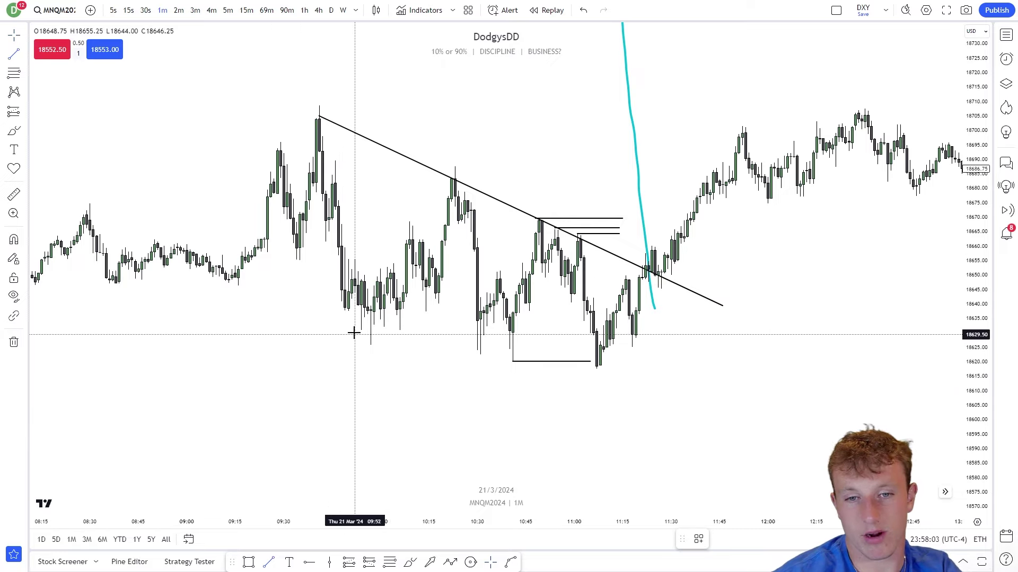
left_click(348, 313)
left_click(754, 414)
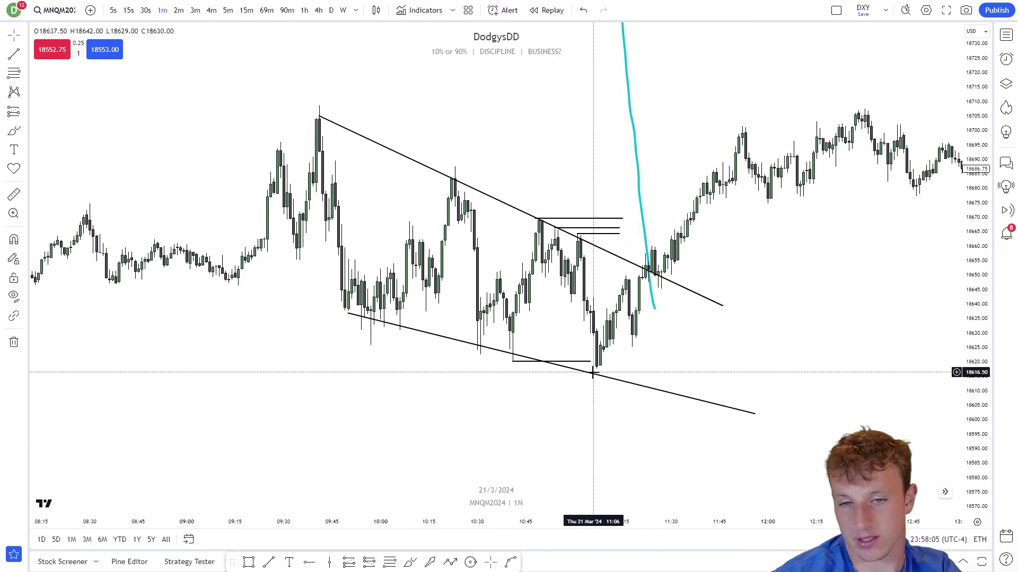
left_click_drag(754, 415, 735, 402)
left_click(748, 408)
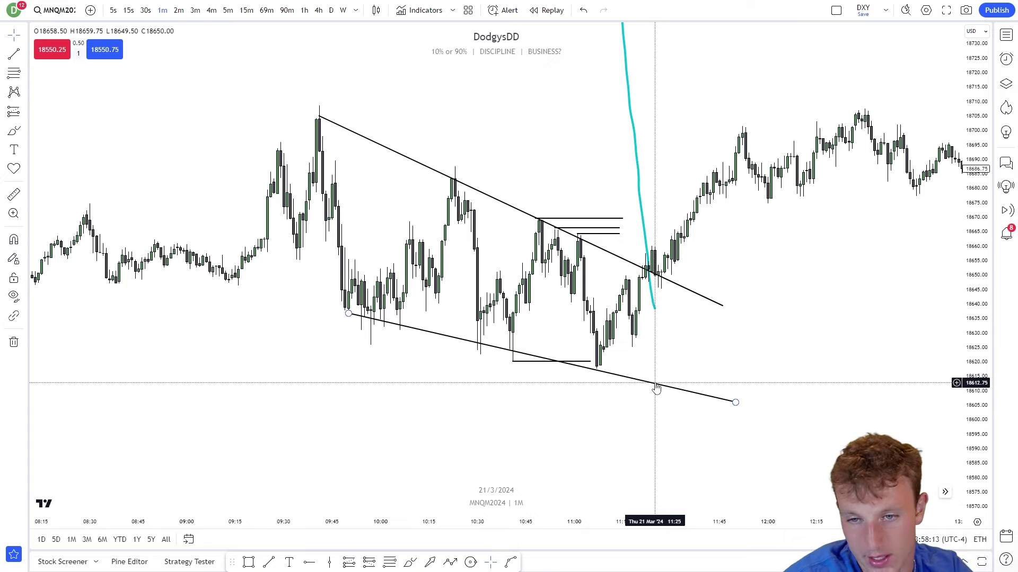
key("Delete")
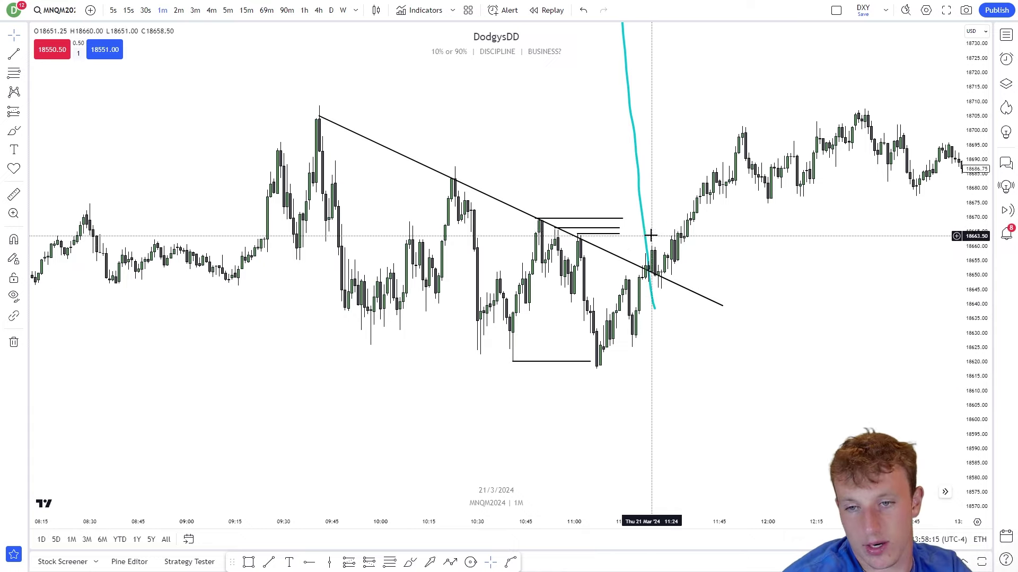
Delete the upper descending trend line, the brush stroke and the three horizontal lines at the lower highs.
left_click(614, 255)
key("Delete")
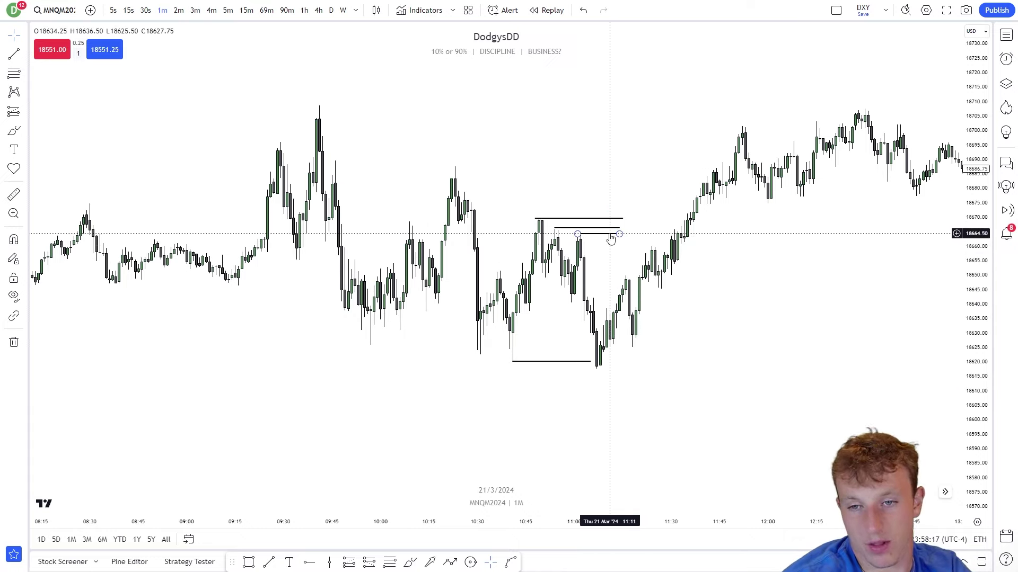
left_click(611, 233)
key("Delete")
left_click(621, 218)
key("Delete")
scroll(618, 221, "up", 2)
left_click_drag(644, 237, 681, 252)
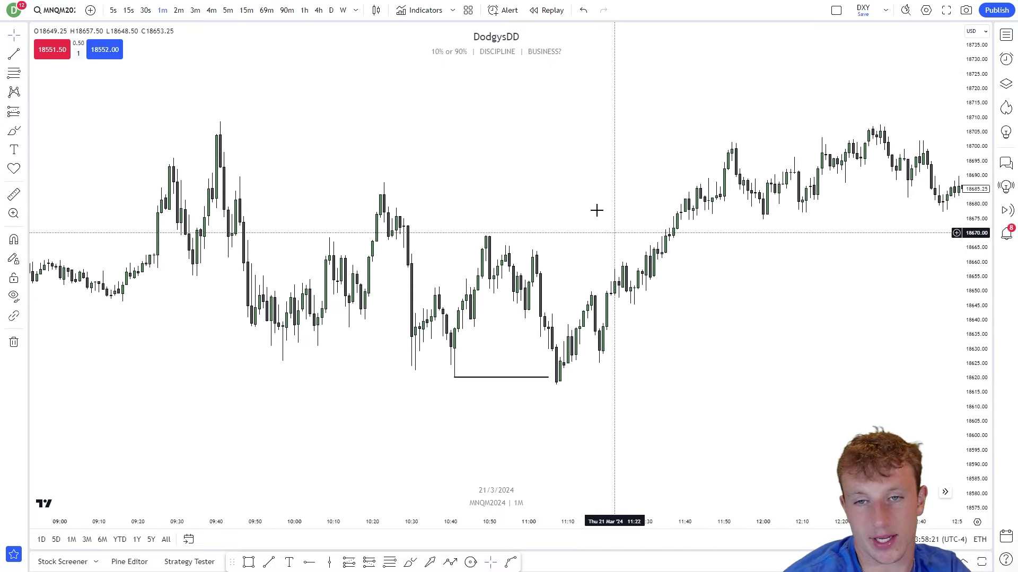
Start a bar replay at about 10:54 and draw a descending trend line across the highs from 09:41 to about 11:40.
left_click(552, 10)
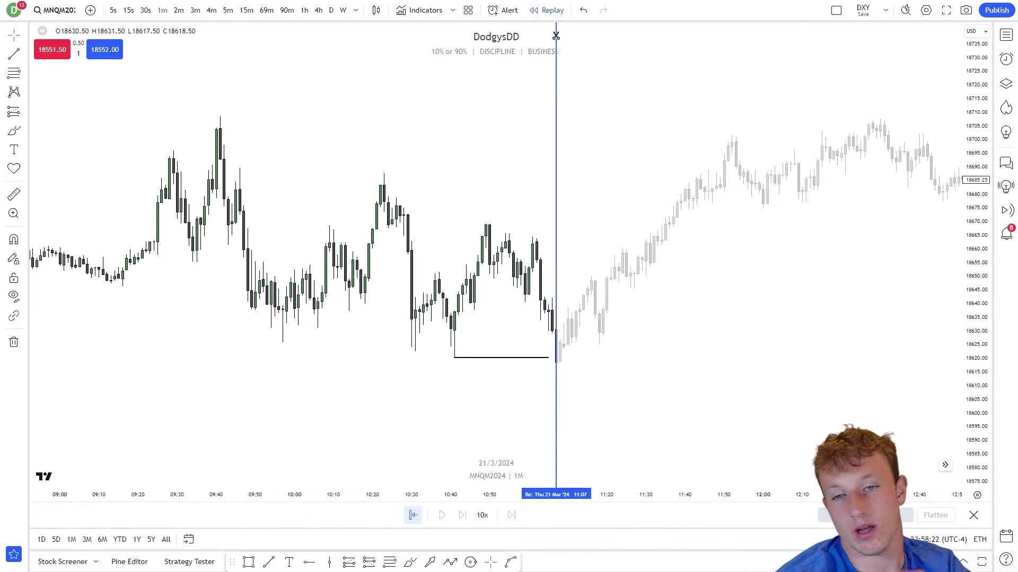
left_click(505, 202)
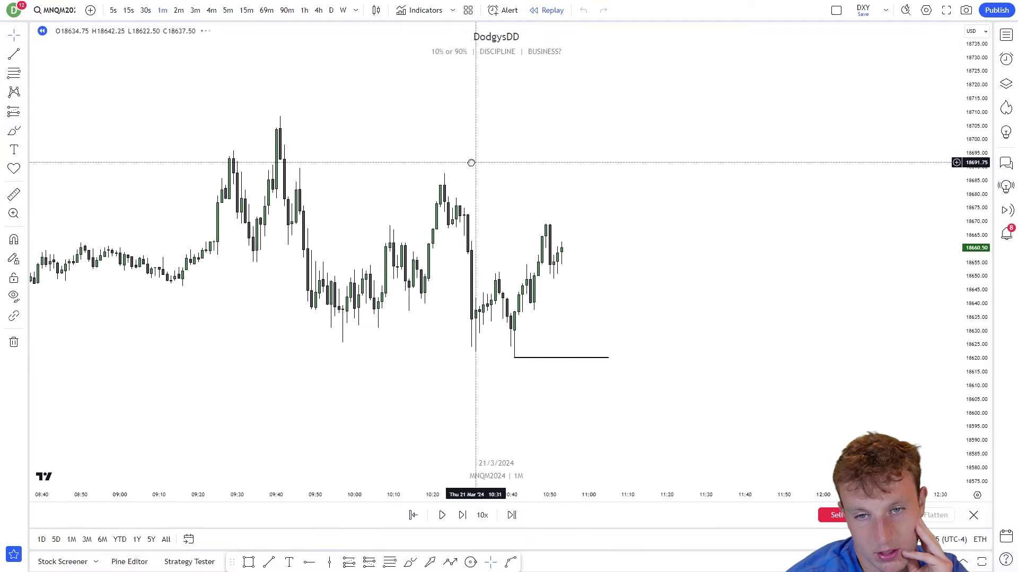
left_click(13, 54)
left_click(246, 124)
left_click(710, 294)
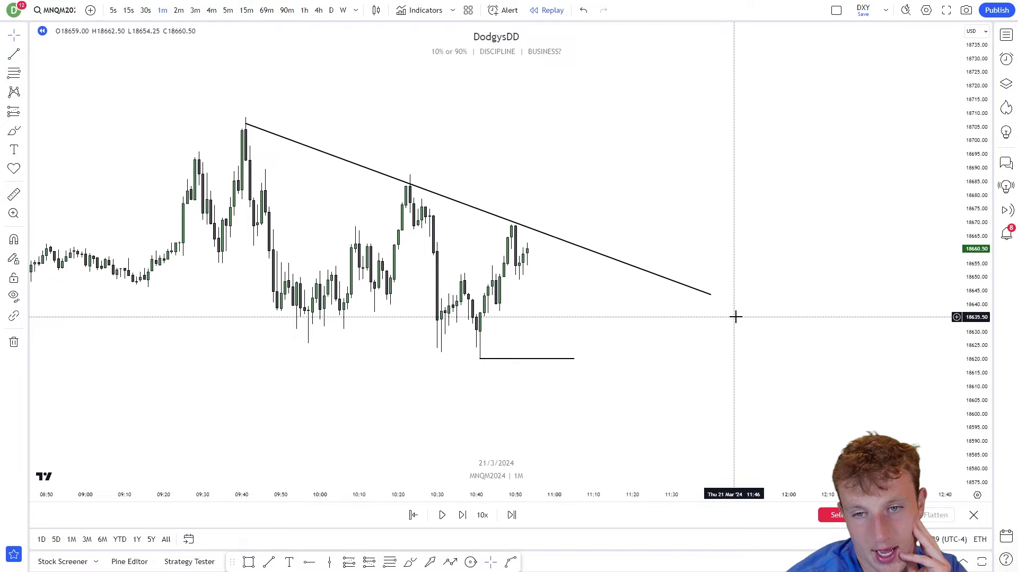
left_click_drag(735, 317, 658, 303)
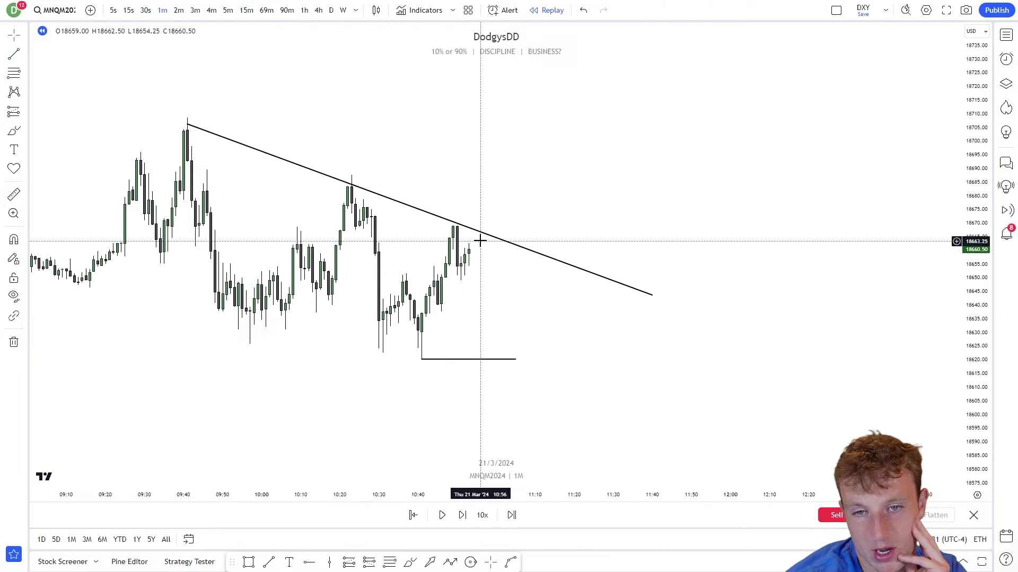
Sell 1 contract in the replay at 18662.50 and advance it bar by bar to about 11:04.
left_click(466, 517)
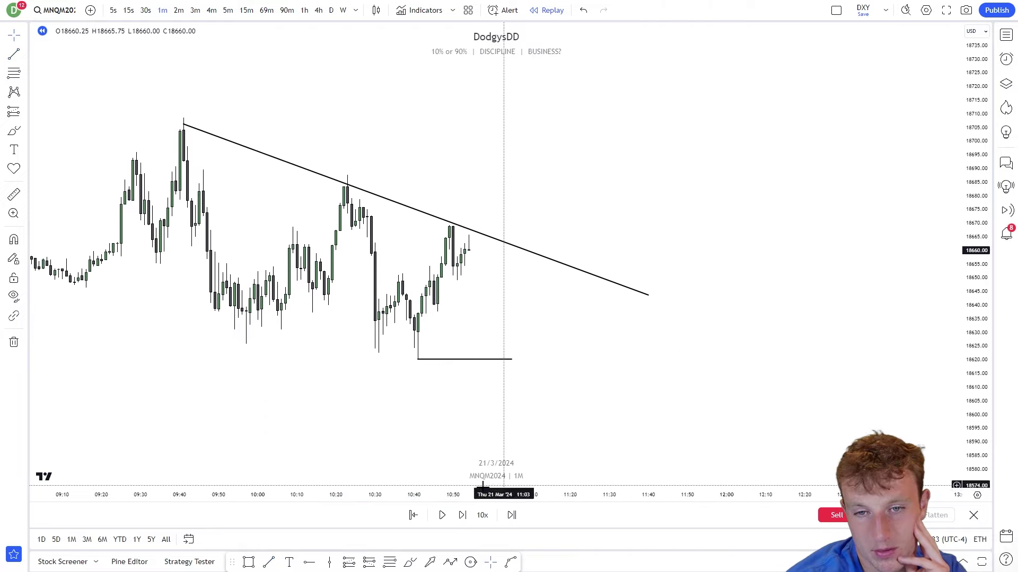
left_click(460, 516)
left_click(459, 516)
left_click(460, 515)
left_click(459, 515)
left_click(460, 516)
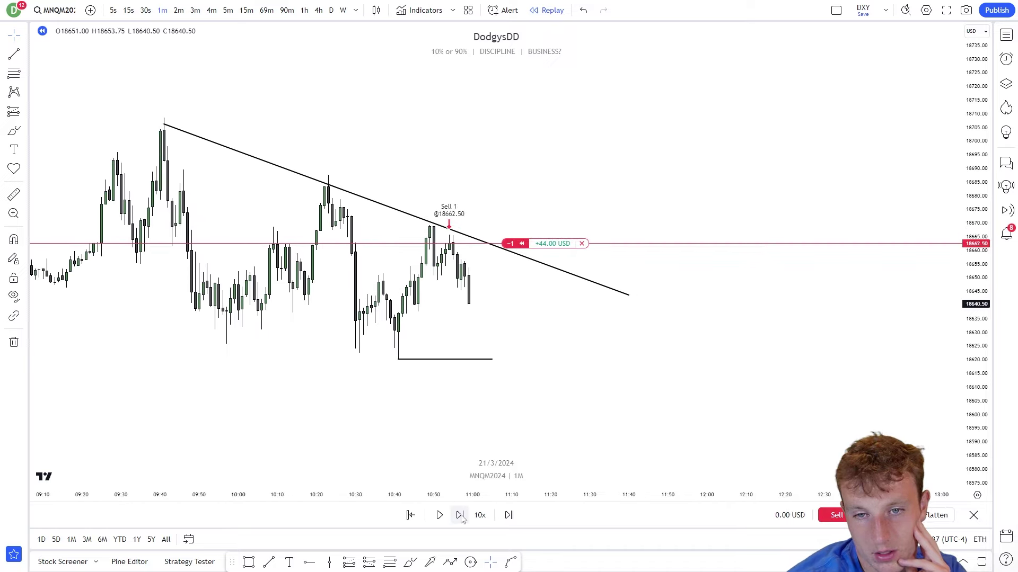
left_click(460, 516)
left_click(460, 516)
left_click(459, 515)
left_click(460, 516)
left_click(460, 515)
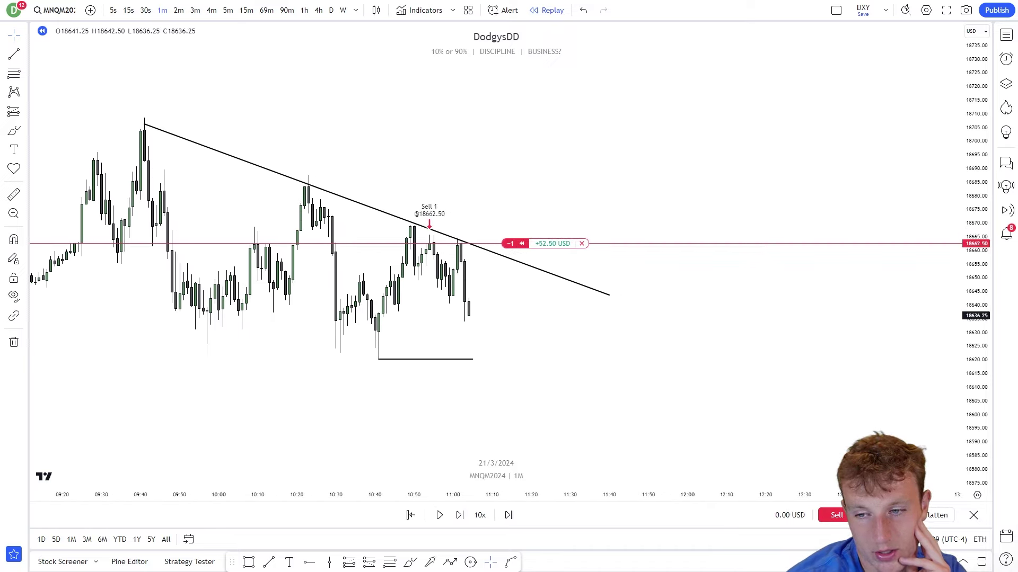
Flatten the open short position in the replay.
left_click(924, 515)
left_click_drag(673, 388, 715, 396)
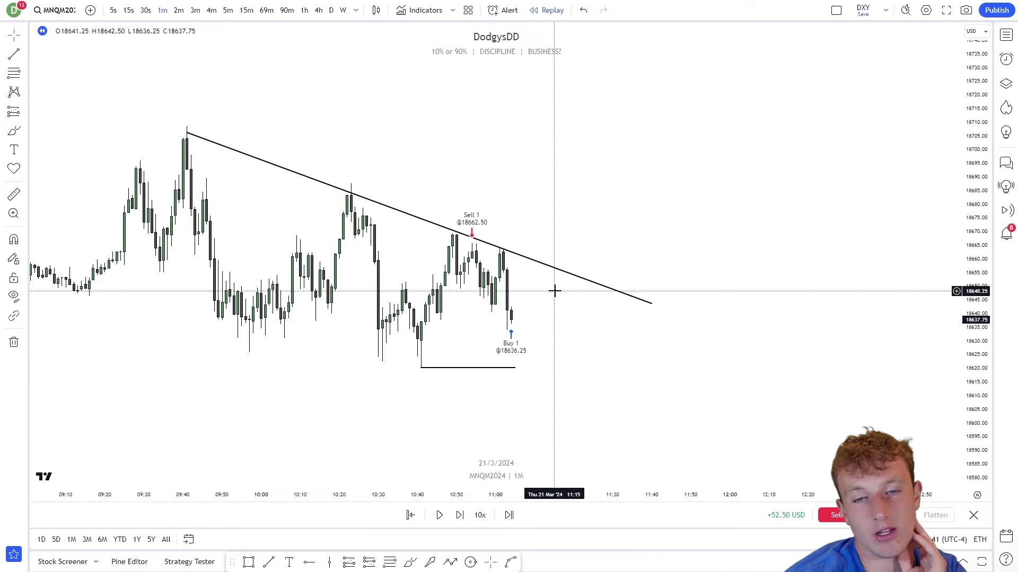
left_click_drag(552, 290, 555, 292)
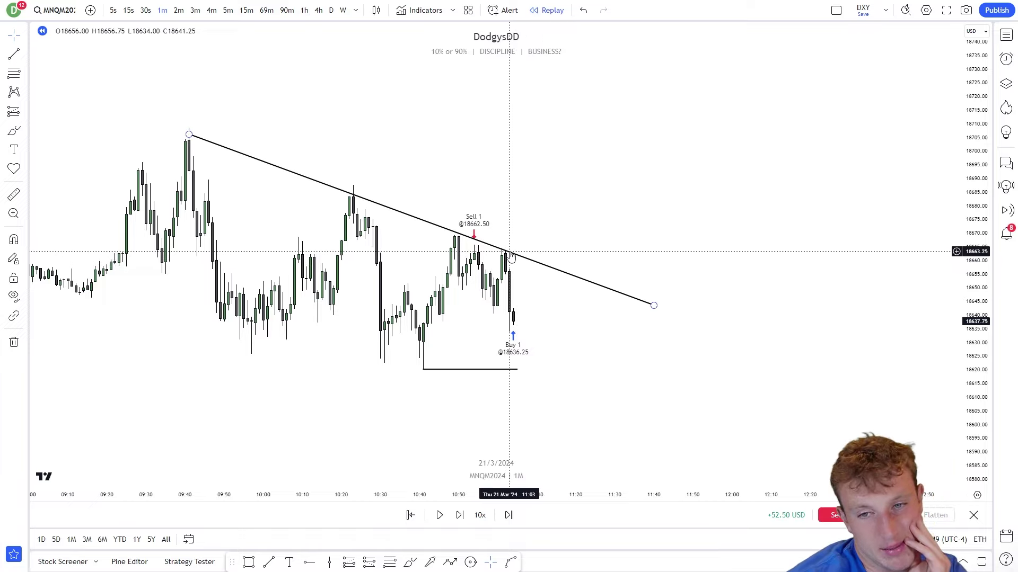
left_click_drag(971, 311, 972, 228)
scroll(583, 264, "up", 1)
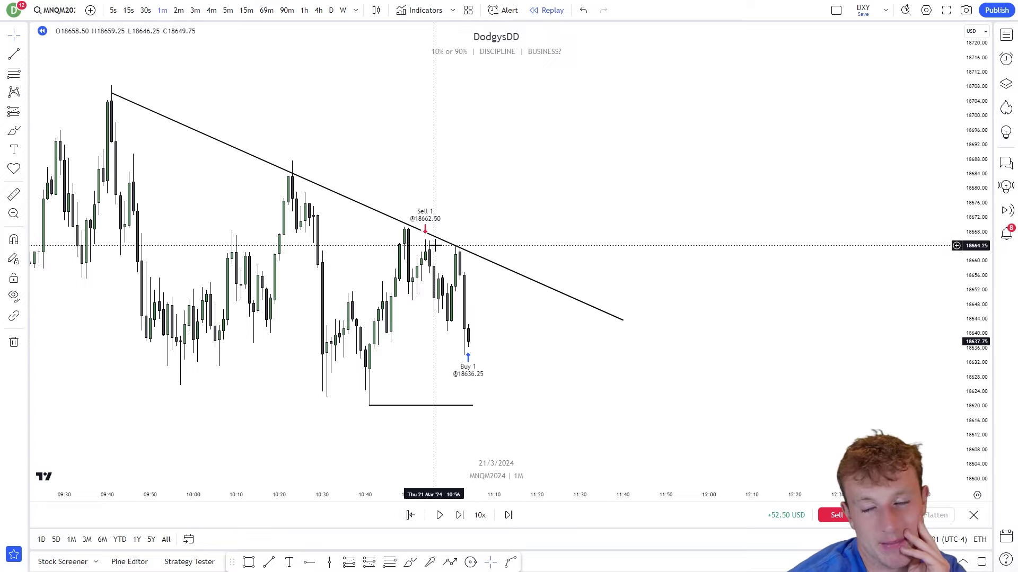
scroll(430, 245, "down", 1)
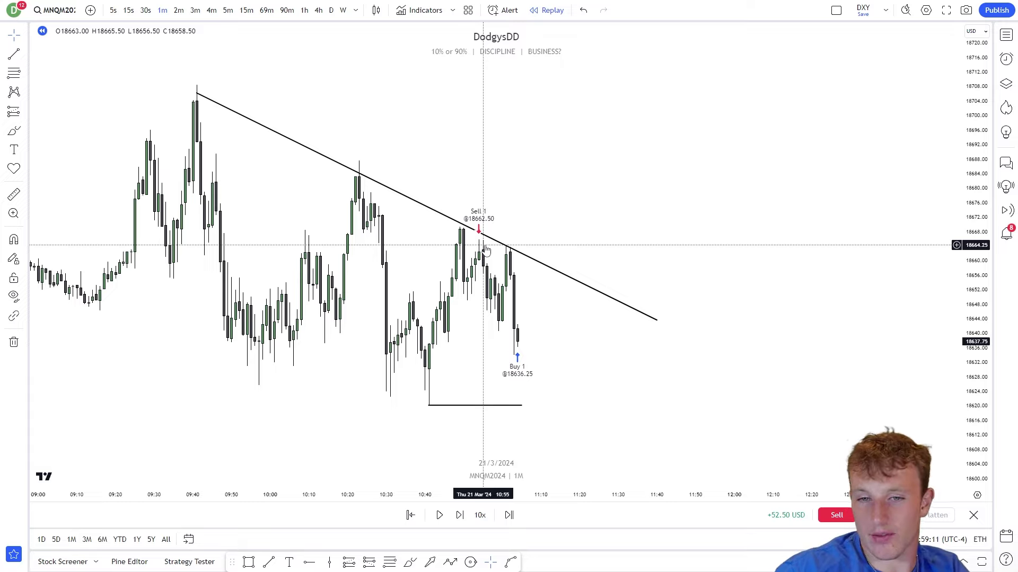
Draw a horizontal line at 18700 from 10:59 to about 12:36.
left_click(13, 54)
left_click(499, 115)
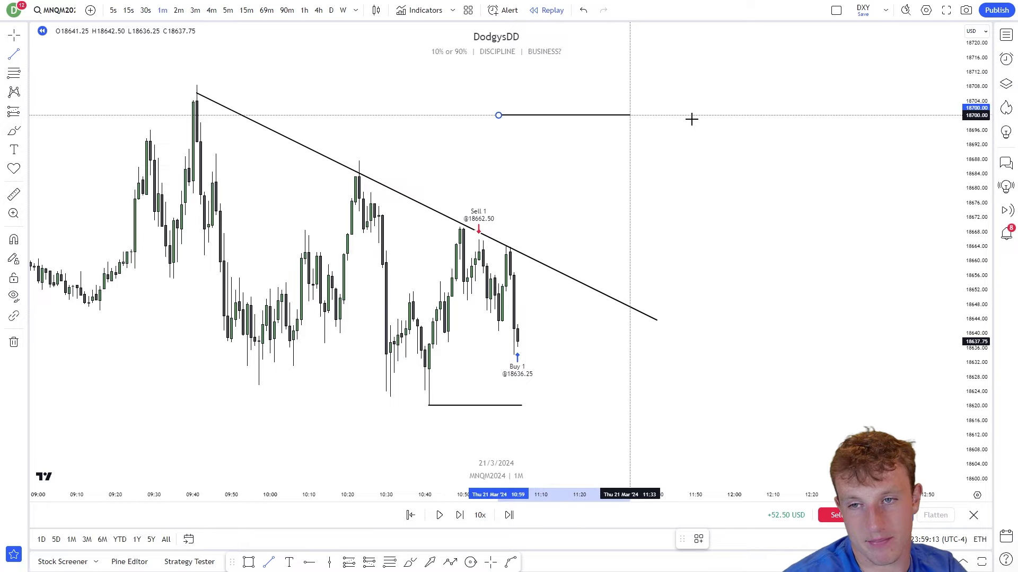
left_click(873, 115)
left_click_drag(863, 147, 738, 164)
Brush a zigzag of repeated highs under the 18700 line with a breakout to about 18708, and undo the extra circles and upward extension.
left_click(14, 131)
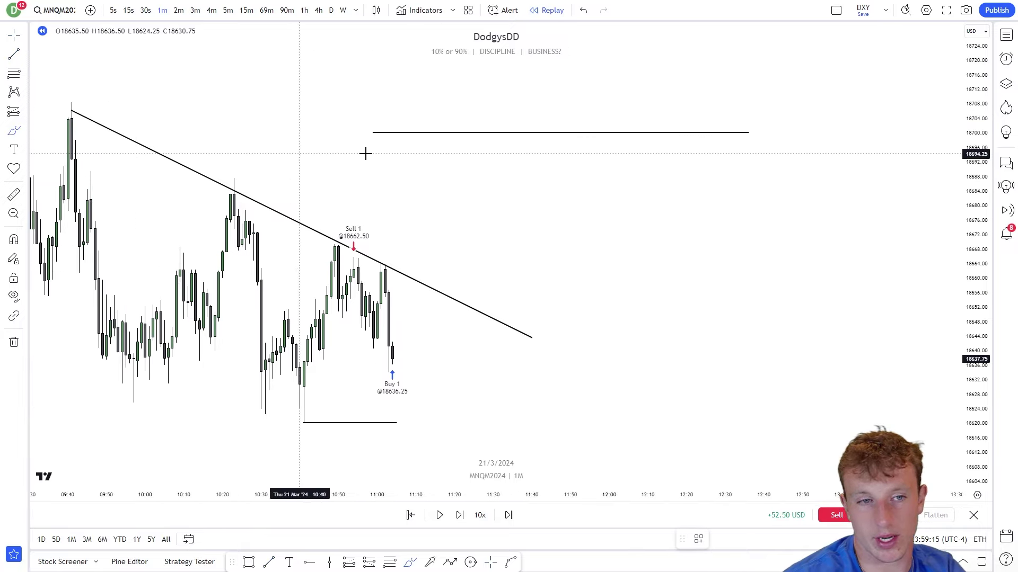
mouse_move(418, 137)
left_mouse_down()
mouse_move(431, 150)
mouse_move(489, 135)
mouse_move(557, 129)
mouse_move(597, 141)
mouse_move(604, 132)
mouse_move(624, 176)
left_mouse_up()
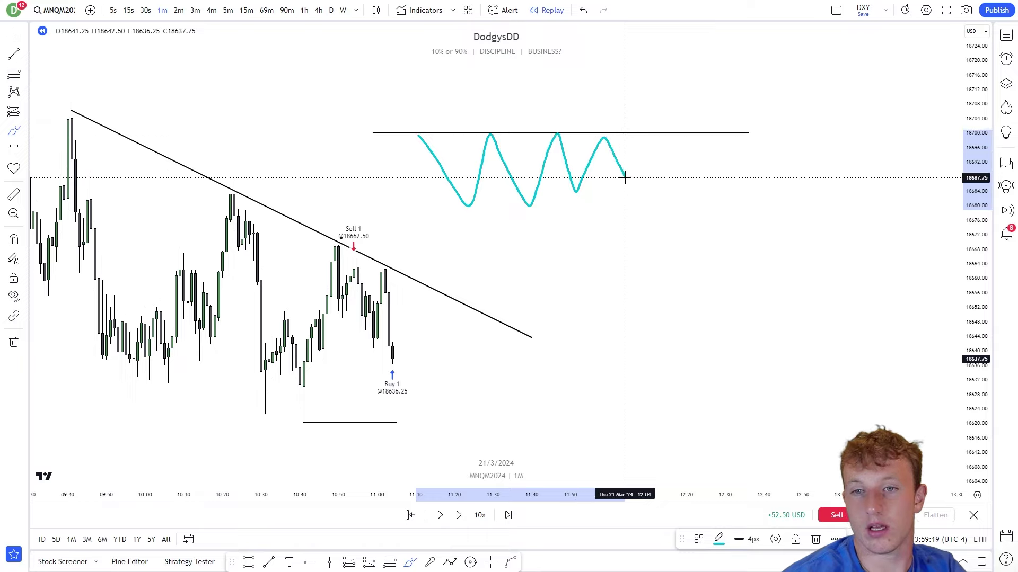
mouse_move(642, 126)
left_mouse_down()
mouse_move(661, 100)
mouse_move(633, 126)
left_mouse_up()
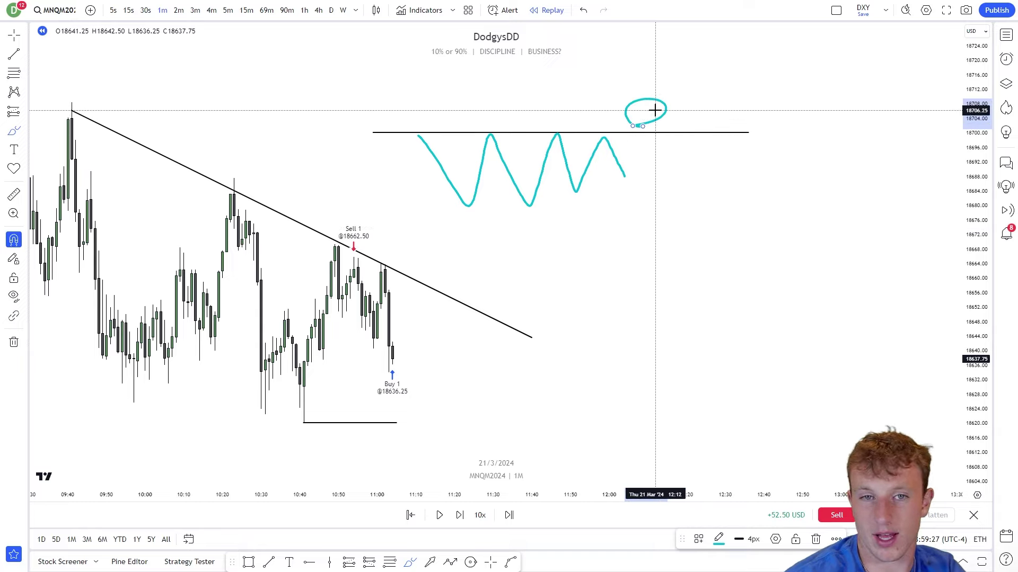
key("ctrl+z")
left_click_drag(624, 178, 675, 23)
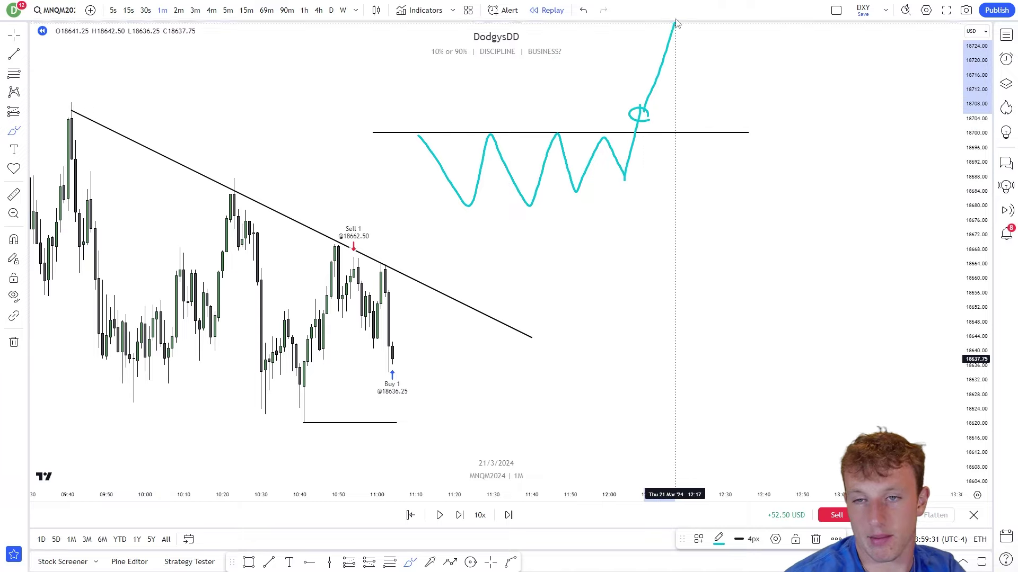
key("ctrl+z")
key("ctrl+z")
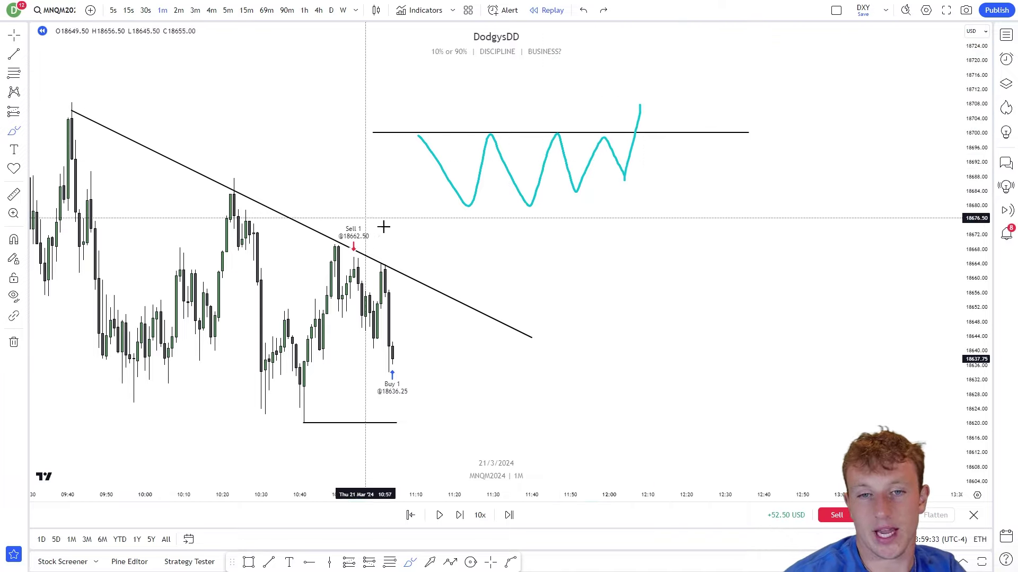
Circle the areas just above the descending trend line after 11:00 with the Brush tool, and undo the circles.
scroll(517, 347, "down", 2)
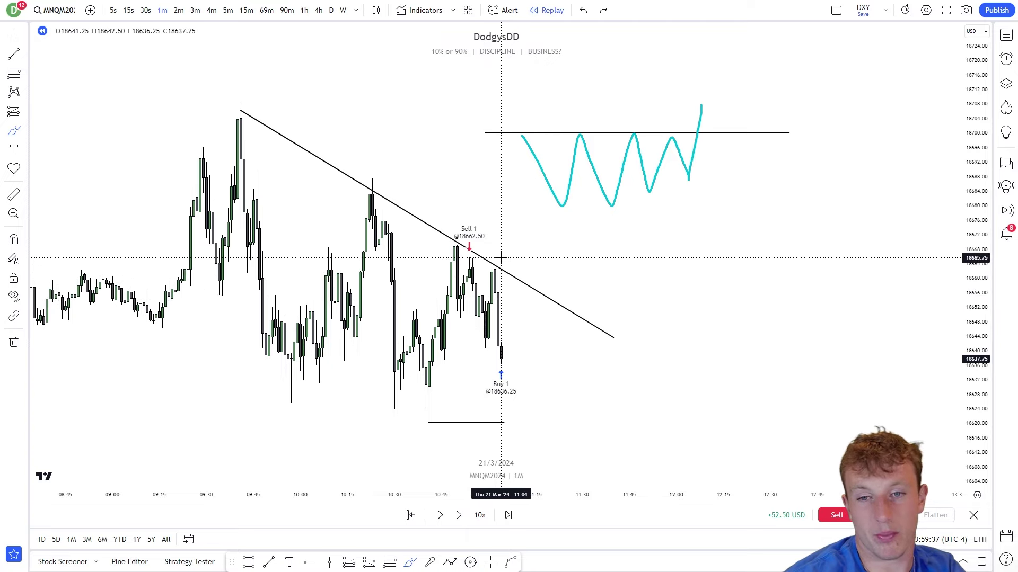
mouse_move(509, 259)
left_mouse_down()
mouse_move(490, 252)
mouse_move(495, 271)
mouse_move(540, 259)
mouse_move(568, 295)
mouse_move(564, 277)
mouse_move(567, 306)
left_mouse_up()
key("ctrl+z")
key("ctrl+z")
key("ctrl+z")
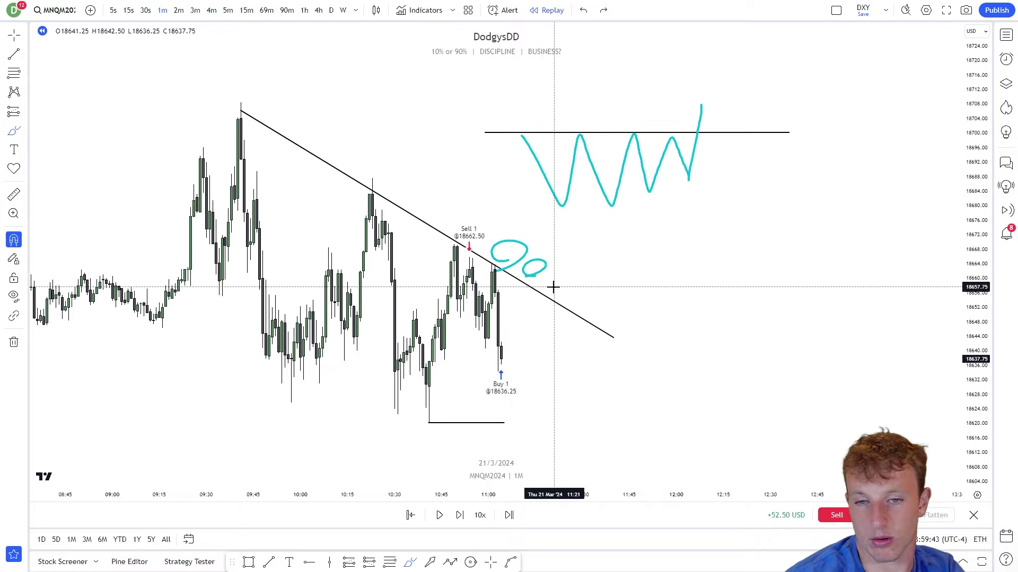
left_click(15, 38)
left_click_drag(743, 232, 759, 235)
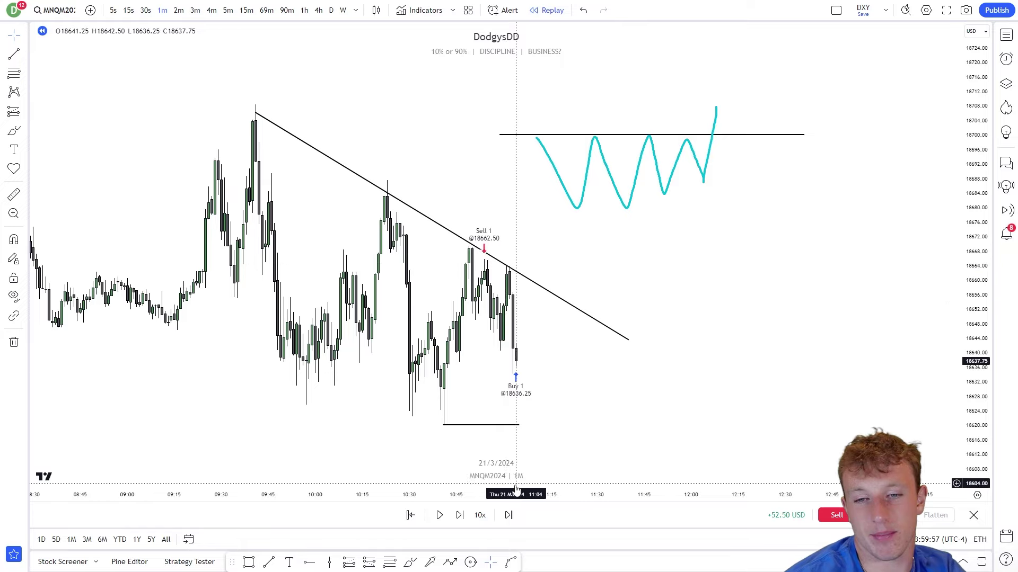
Draw a steep rising line through the descending trend line from 18659 at about 11:05 to 18687.75 at 11:12, and delete it.
left_click(13, 54)
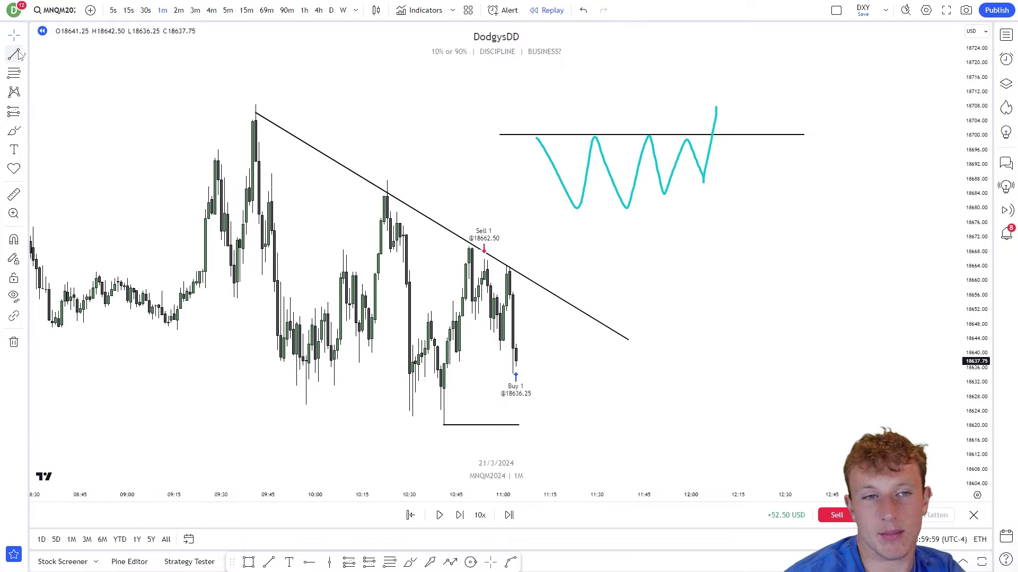
left_click(519, 284)
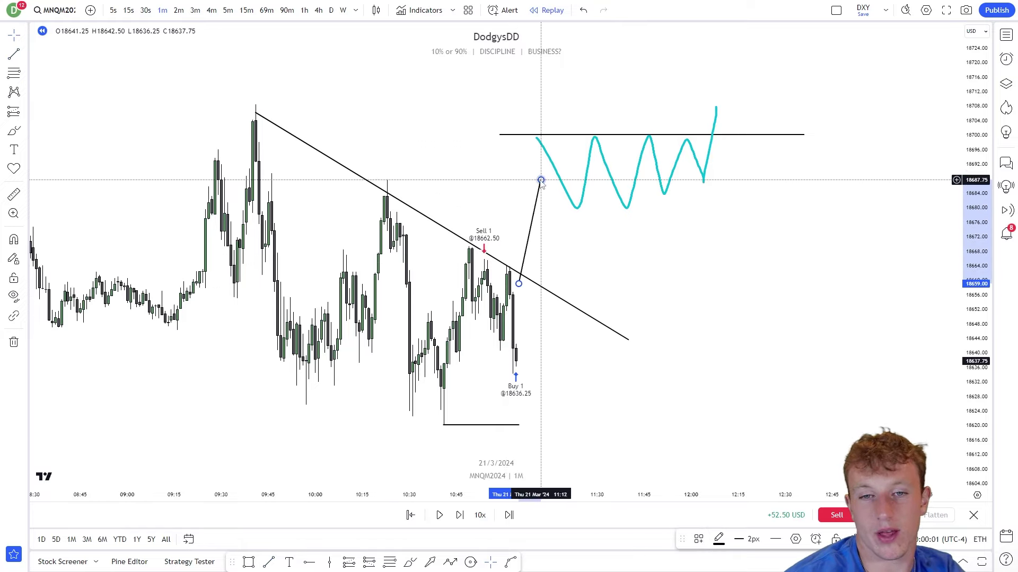
left_click(541, 181)
key("Delete")
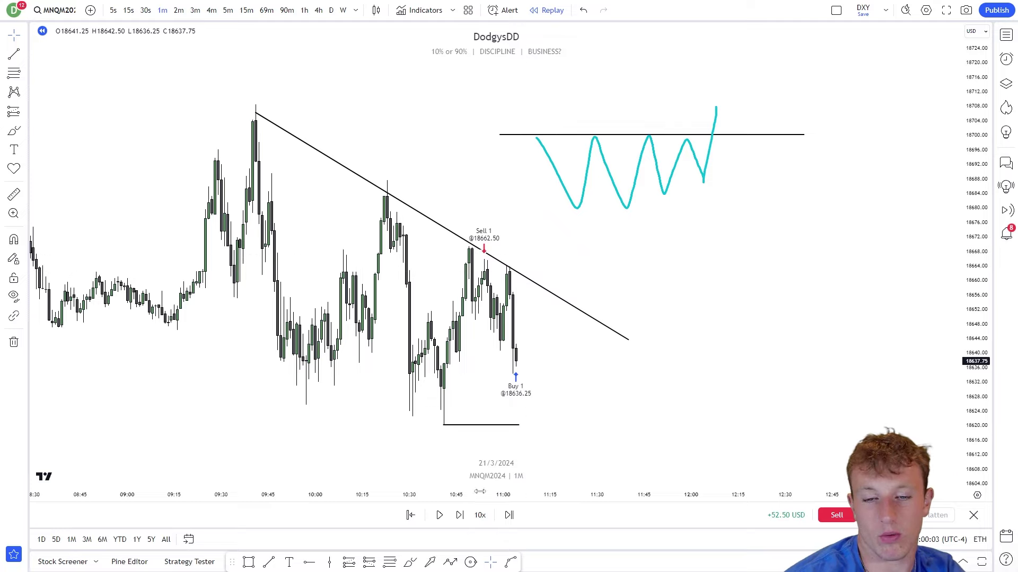
Advance the replay bar by bar to about 11:41, past the break of the descending trend line.
left_click(460, 516)
left_click(460, 515)
left_click(460, 515)
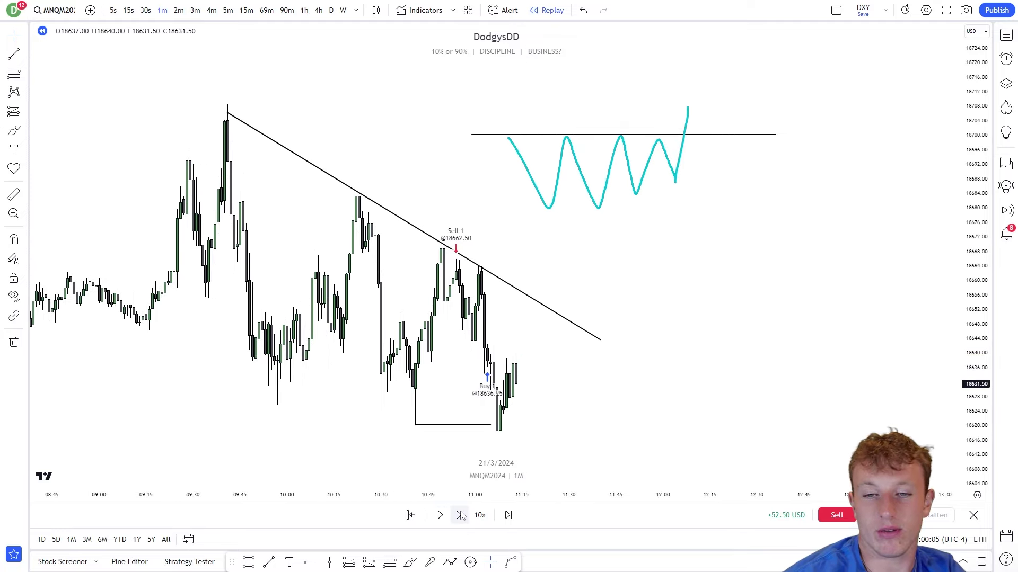
left_click(460, 515)
left_click(460, 515)
left_click(460, 515)
left_click(460, 516)
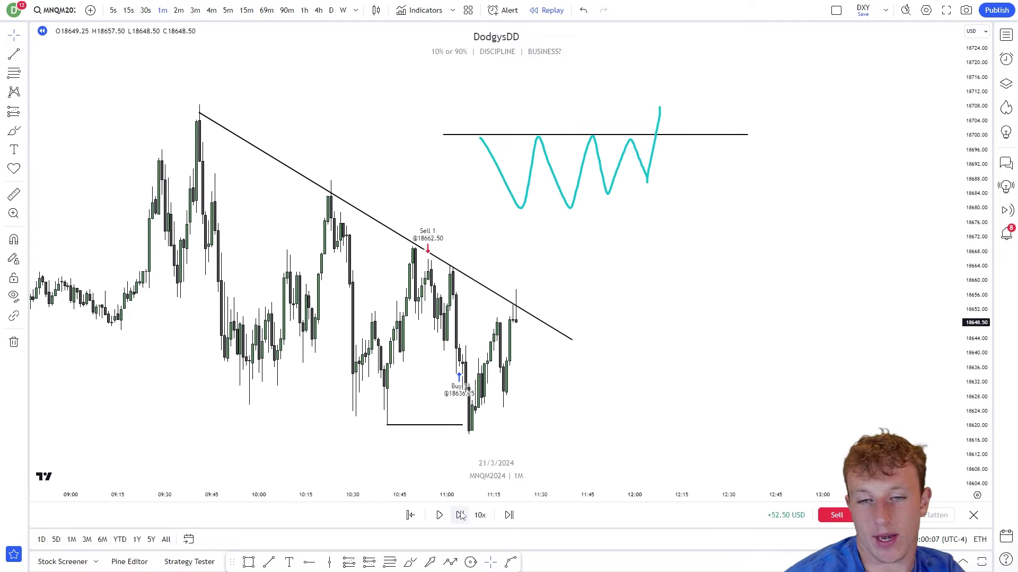
left_click(460, 515)
left_click(461, 515)
left_click(460, 516)
left_click(460, 515)
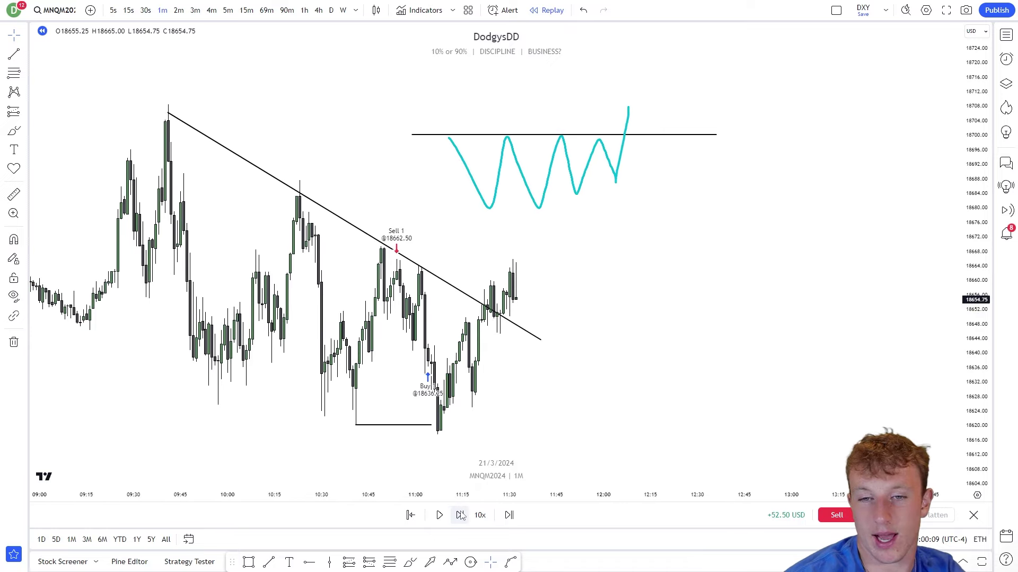
left_click(460, 515)
left_click(460, 515)
left_click(460, 515)
left_click(460, 516)
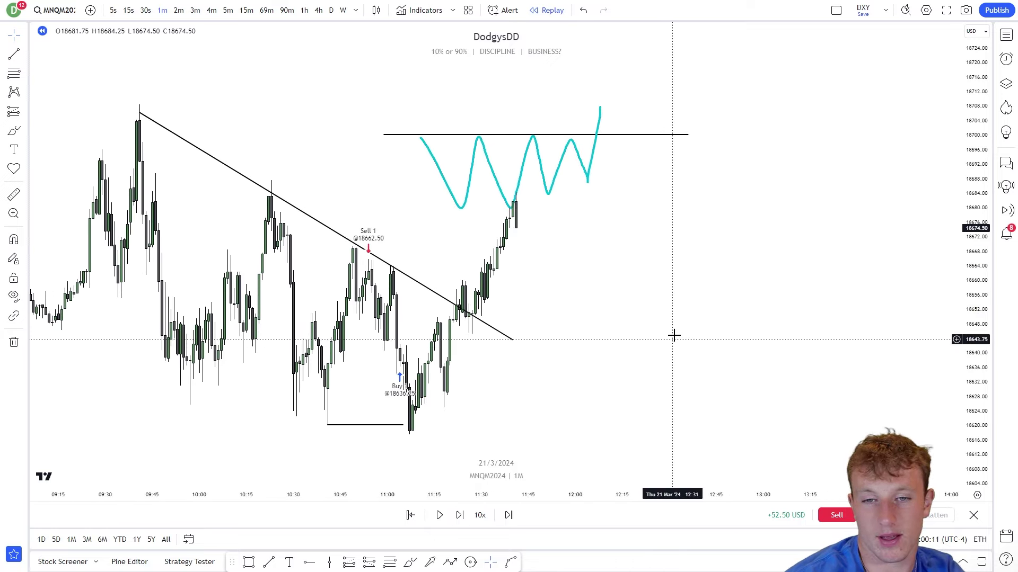
Undo the brushed zigzag and breakout strokes around the 18700 line.
scroll(635, 169, "down", 1)
key("ctrl+z")
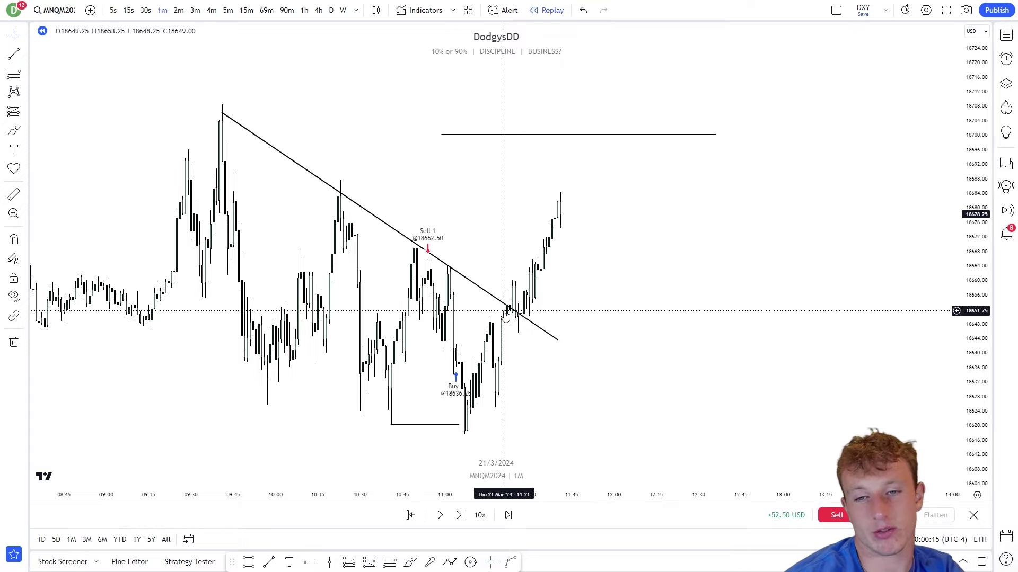
Extend the descending trend line's lower end to about 18635.5 at 11:49 and remove the horizontal line at 18700.
left_click_drag(556, 339, 595, 375)
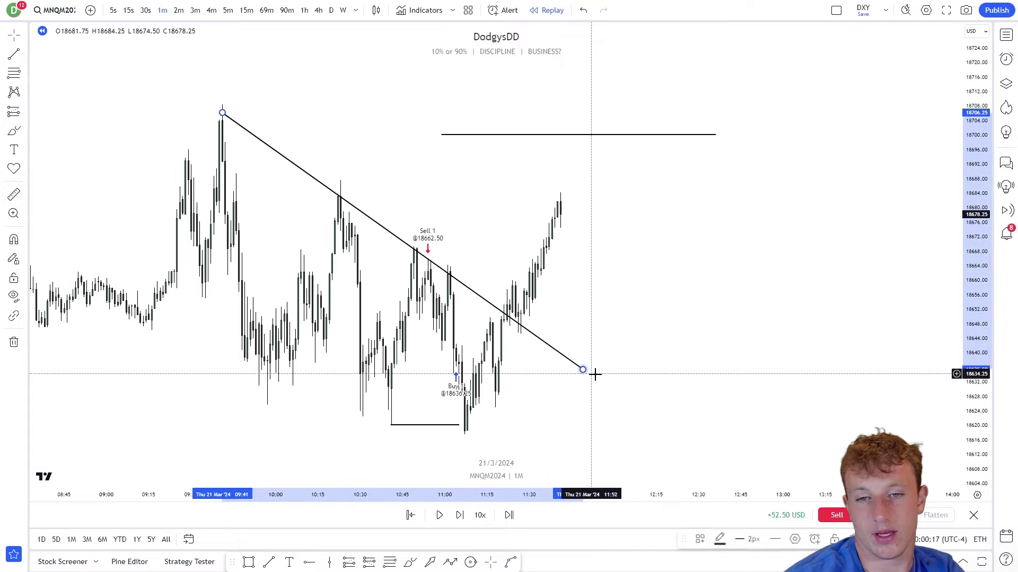
left_click(594, 374)
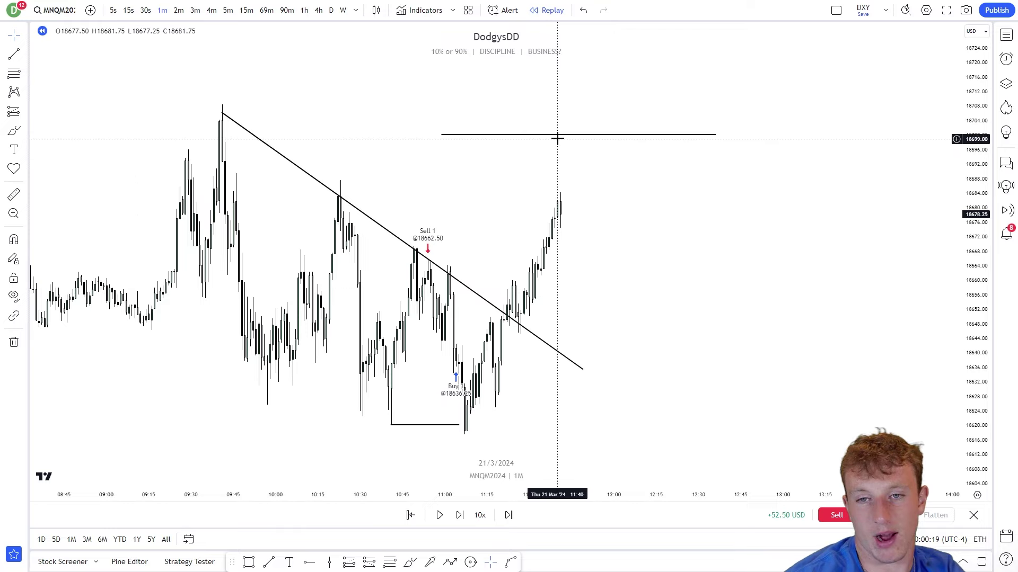
scroll(573, 158, "up", 1)
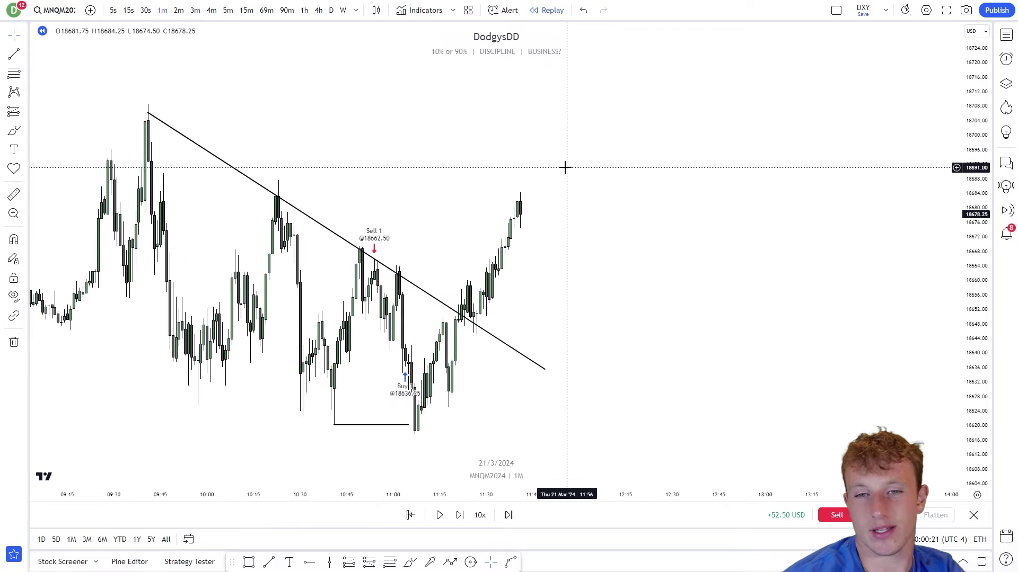
Draw a horizontal trend line in the empty area after the latest candles and place it at about 18712, spanning 11:52 to 13:12.
left_click_drag(591, 159, 551, 250)
left_click(14, 53)
left_click(500, 142)
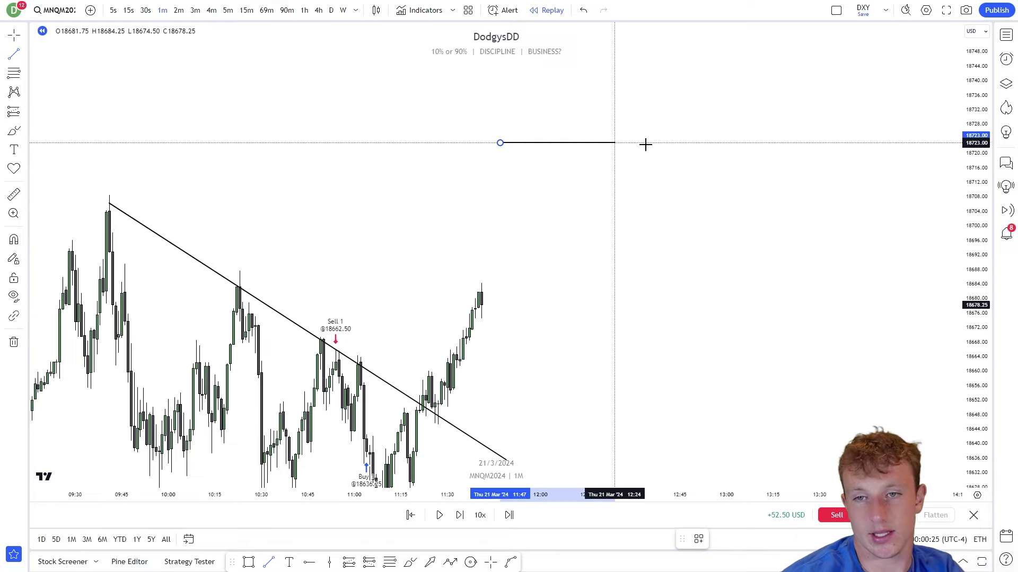
left_click(748, 143)
left_click_drag(685, 149, 700, 187)
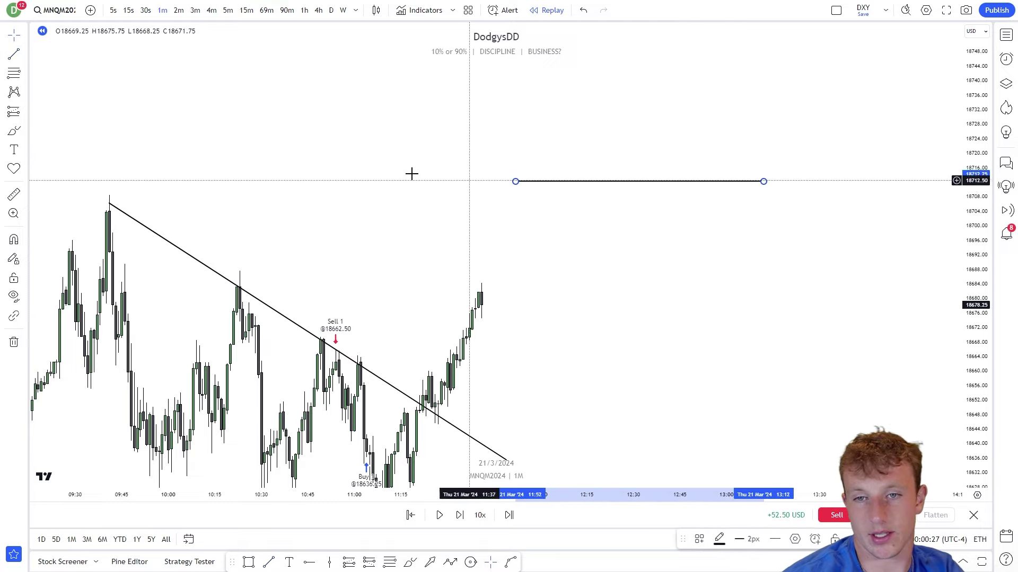
Brush a zigzag price path that bounces on the new horizontal line, breaks below it, retests it and falls to about 18660.
left_click(27, 132)
left_click(59, 143)
mouse_move(511, 134)
left_mouse_down()
mouse_move(527, 165)
mouse_move(572, 168)
mouse_move(609, 191)
mouse_move(643, 165)
mouse_move(659, 121)
mouse_move(698, 233)
left_mouse_up()
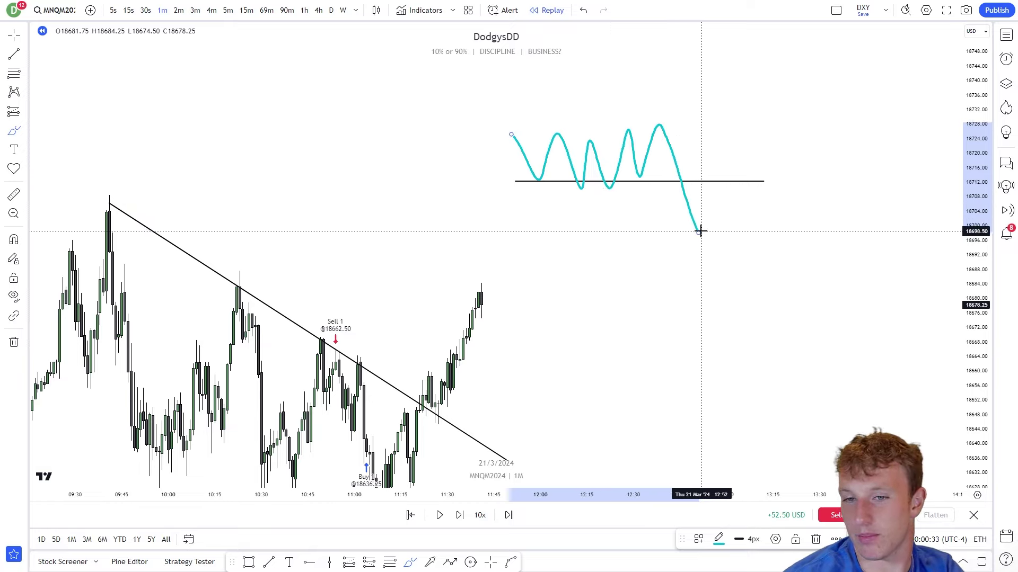
mouse_move(699, 233)
left_mouse_down()
mouse_move(708, 201)
mouse_move(740, 247)
mouse_move(788, 370)
left_mouse_up()
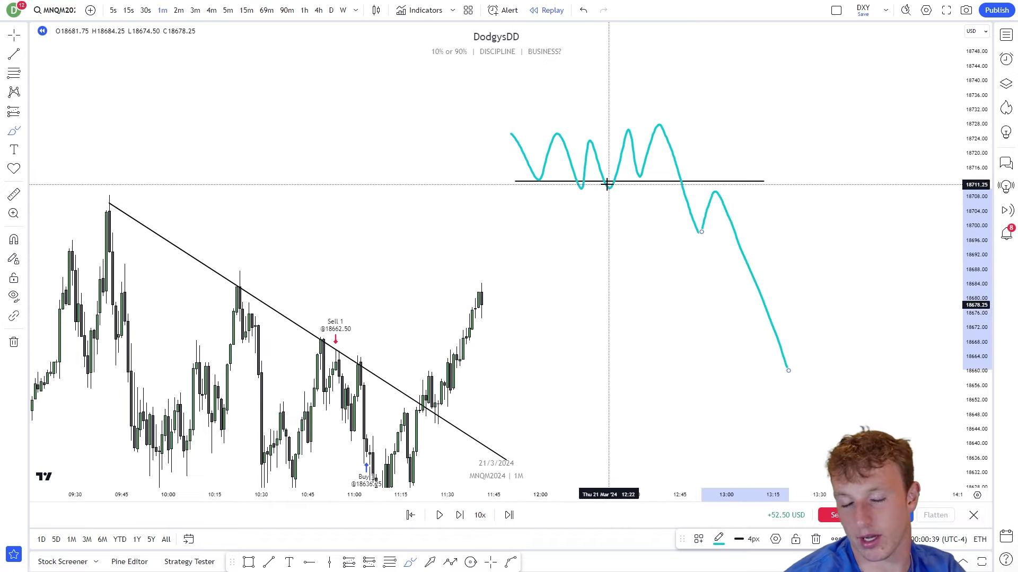
Examine the candles touching the descending trend line between 10:48 and 11:24 against the sketched horizontal breakout pattern.
mouse_move(974, 249)
left_mouse_down()
mouse_move(972, 386)
mouse_move(974, 283)
left_mouse_up()
scroll(438, 339, "down", 3)
scroll(898, 273, "up", 1)
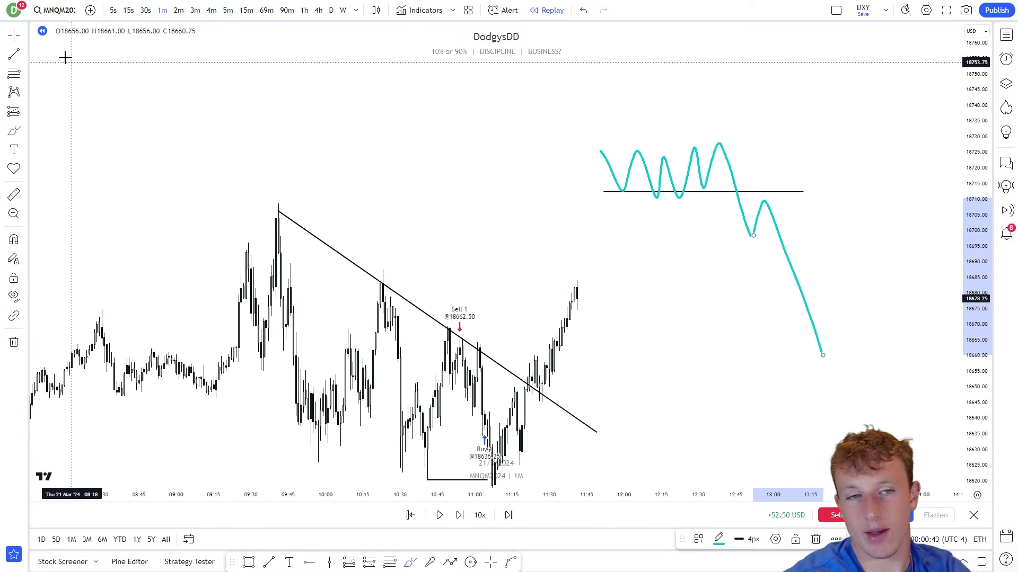
left_click(13, 35)
left_click_drag(582, 361, 597, 301)
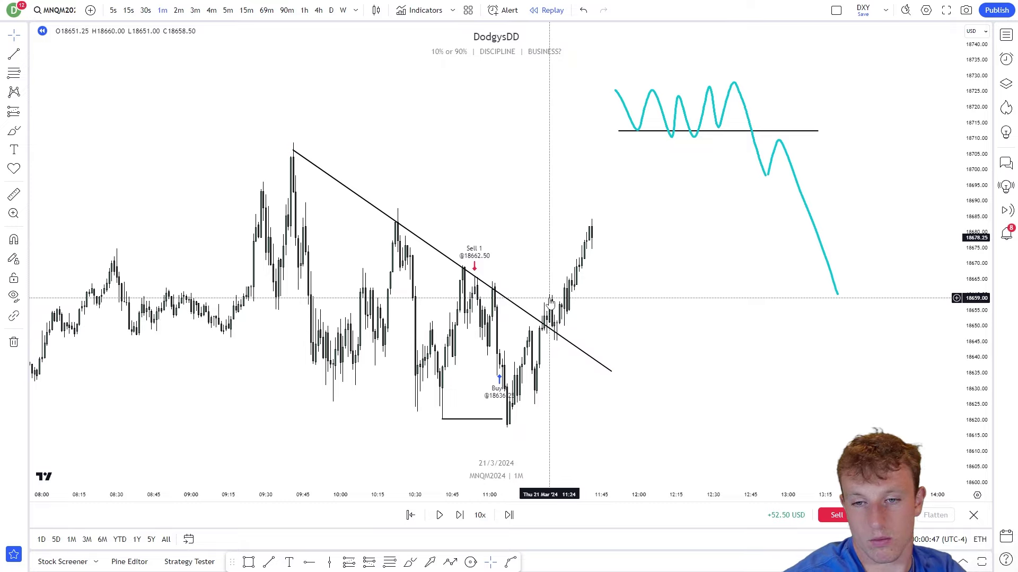
scroll(657, 232, "up", 2)
left_click_drag(592, 270, 644, 266)
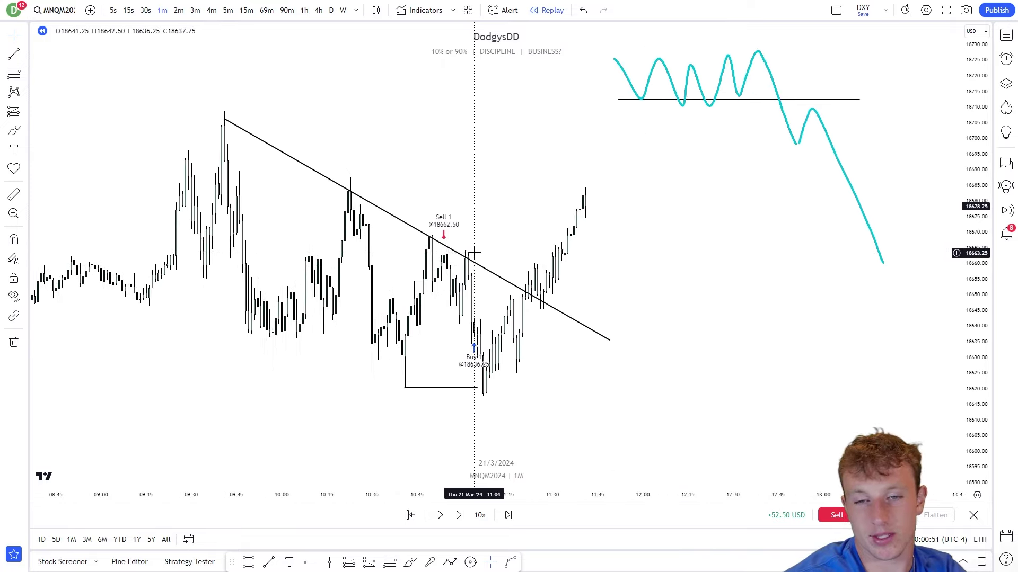
left_click_drag(459, 257, 455, 261)
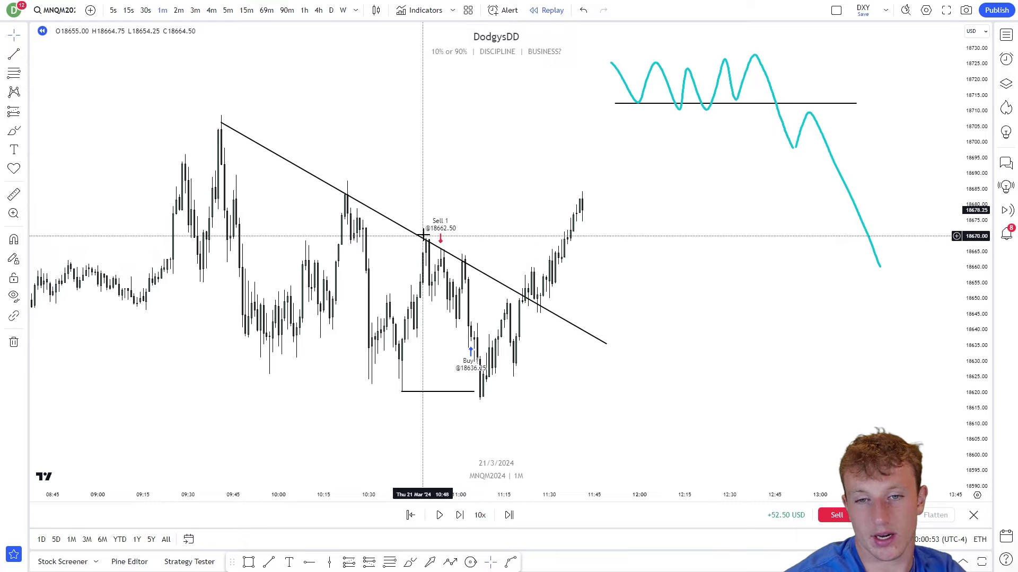
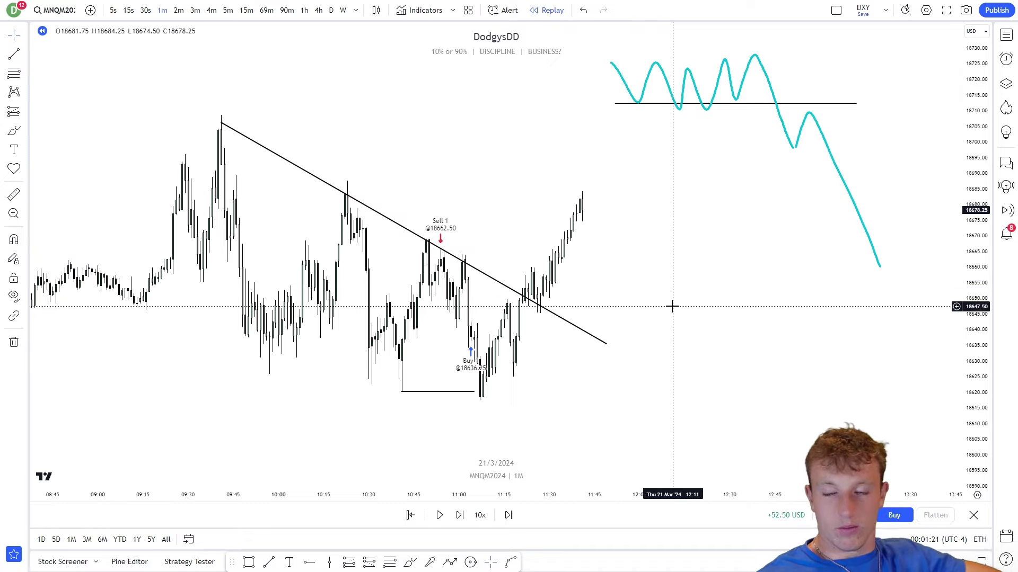
Extend the descending trend line's lower end slightly further, to about 18634.5 at 11:53.
scroll(678, 307, "down", 2)
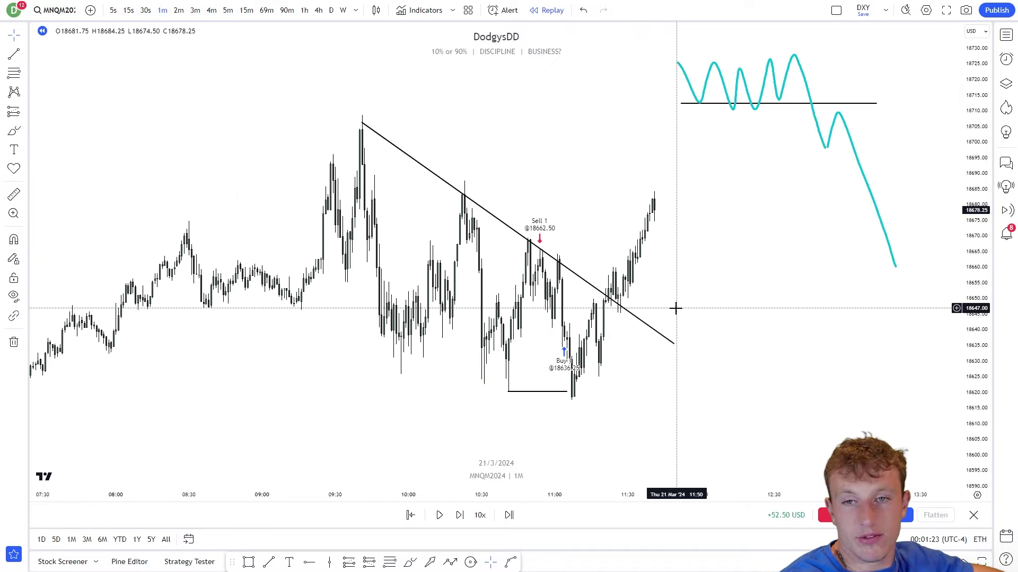
scroll(674, 306, "up", 2)
left_click(139, 49)
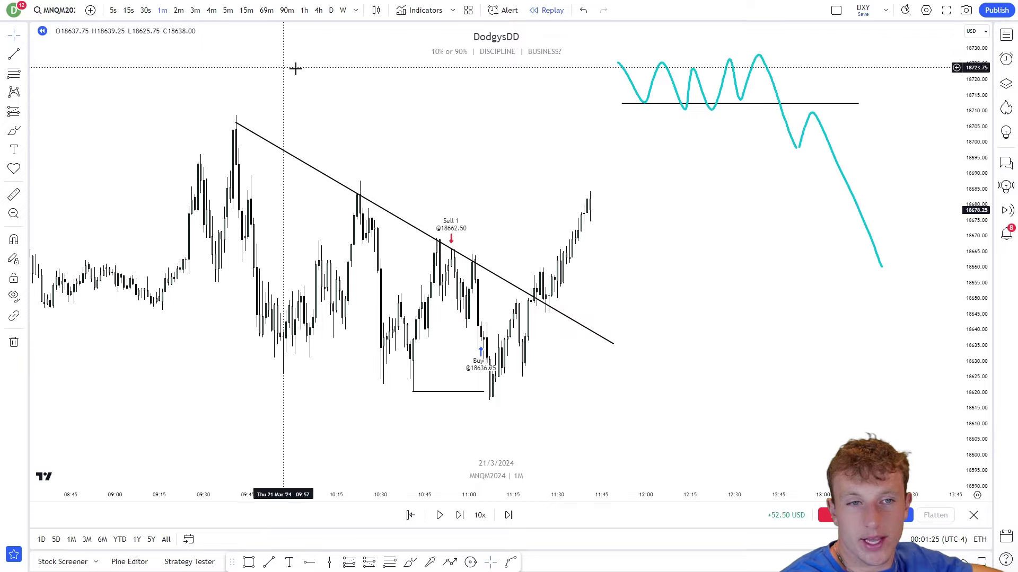
left_click_drag(417, 91, 454, 90)
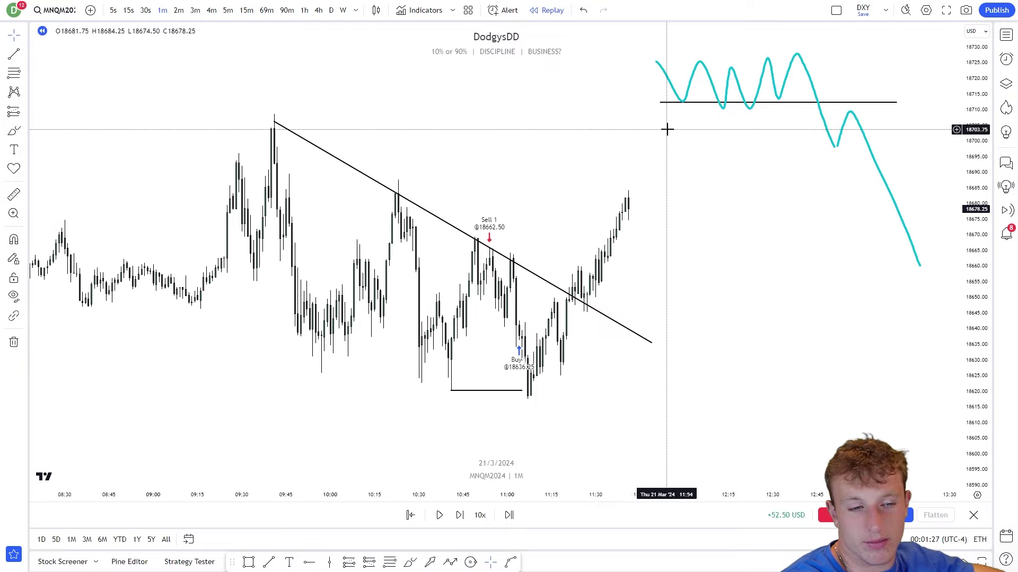
scroll(667, 227, "up", 1)
mouse_move(767, 252)
left_mouse_down()
mouse_move(848, 257)
mouse_move(784, 253)
left_mouse_up()
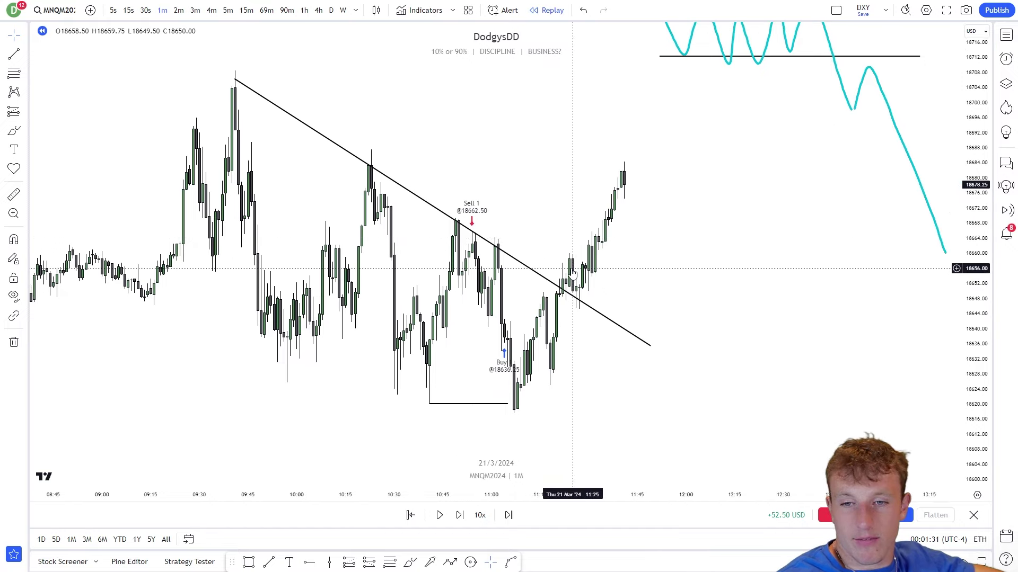
left_click_drag(650, 345, 663, 350)
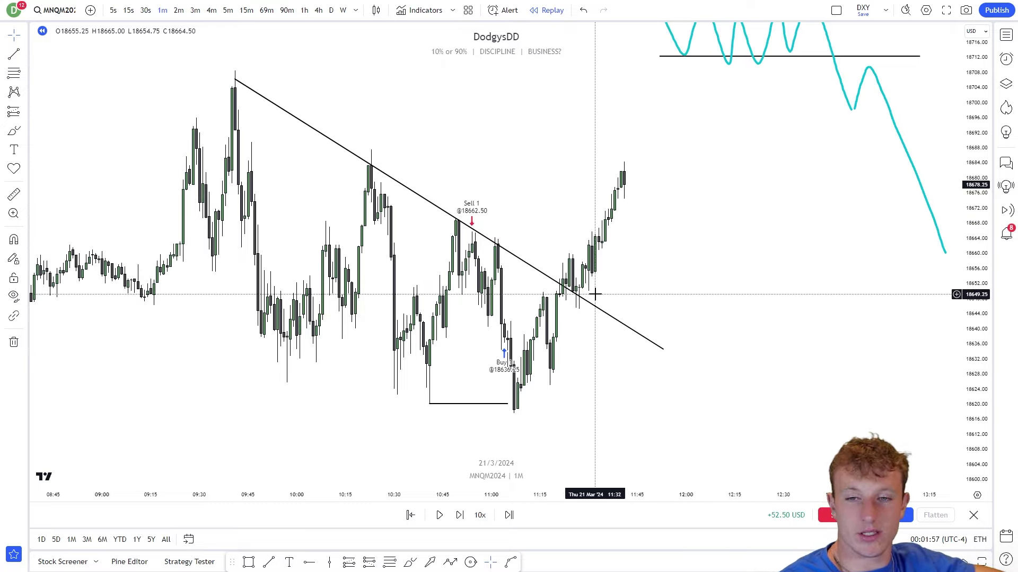
Brush two rising strokes from the trend-line touches at about 10:55 and 11:02 up to about 18697, and undo them.
scroll(594, 294, "up", 3)
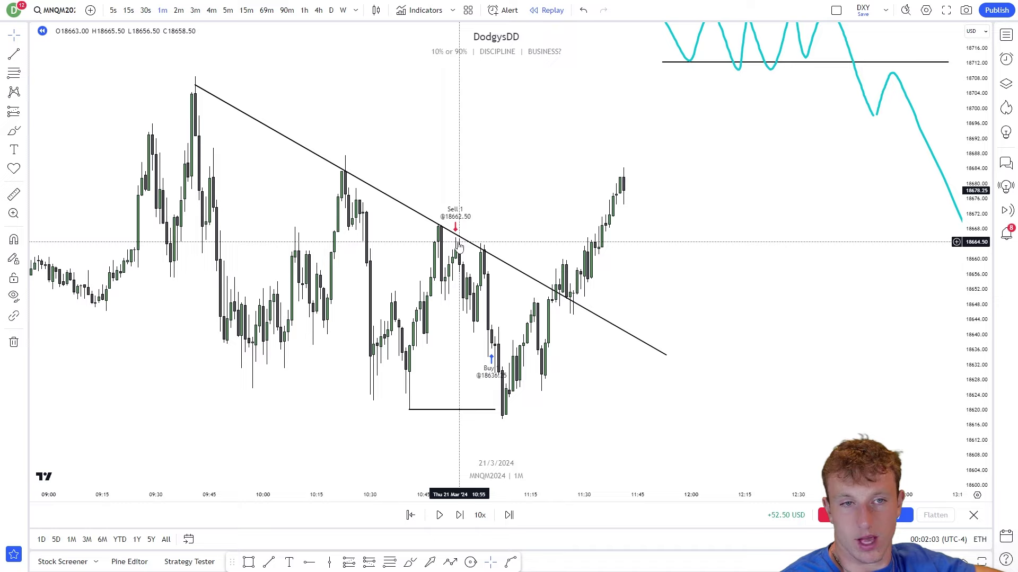
left_click(485, 255)
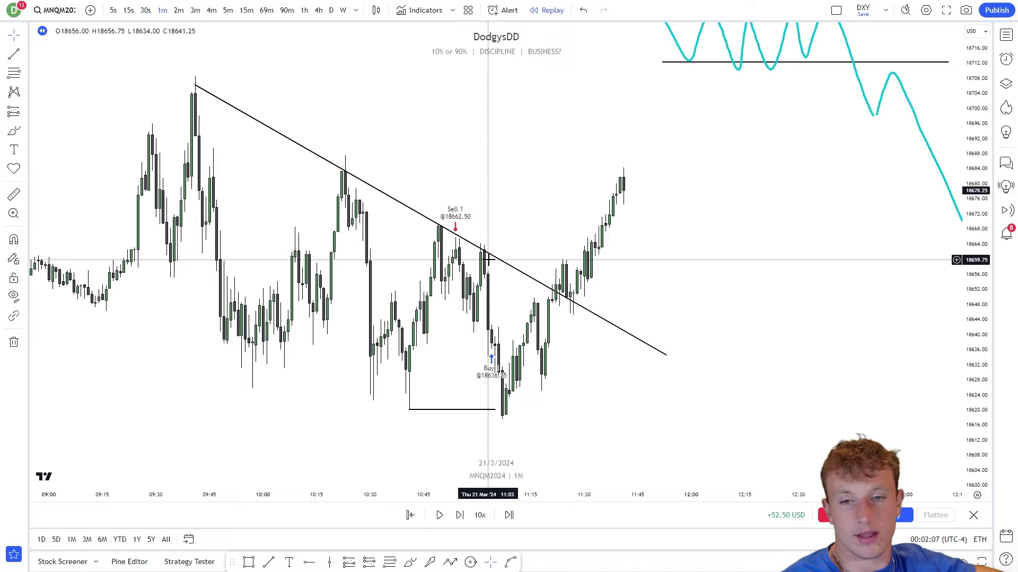
left_click(527, 248)
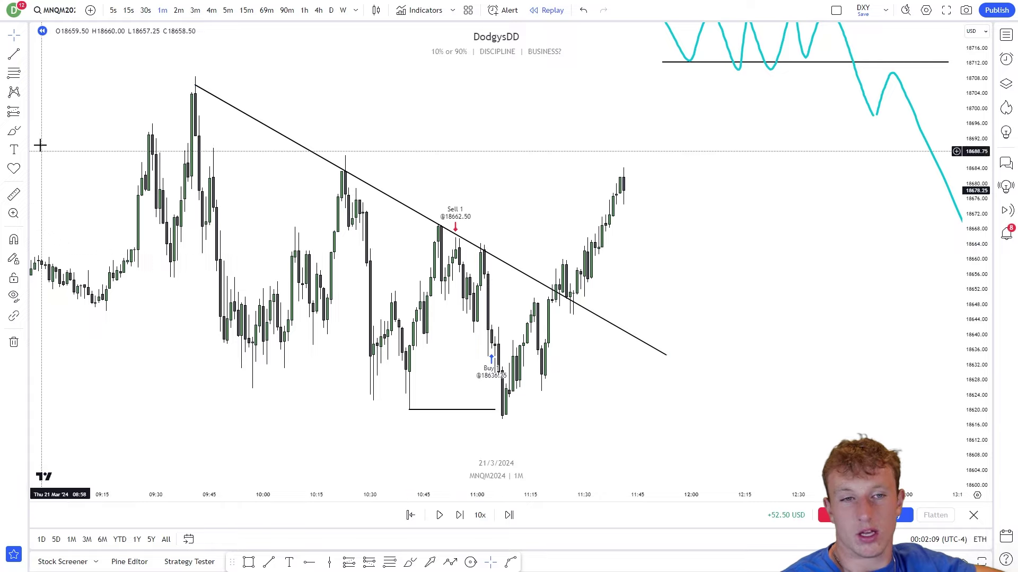
left_click(24, 133)
left_click(56, 143)
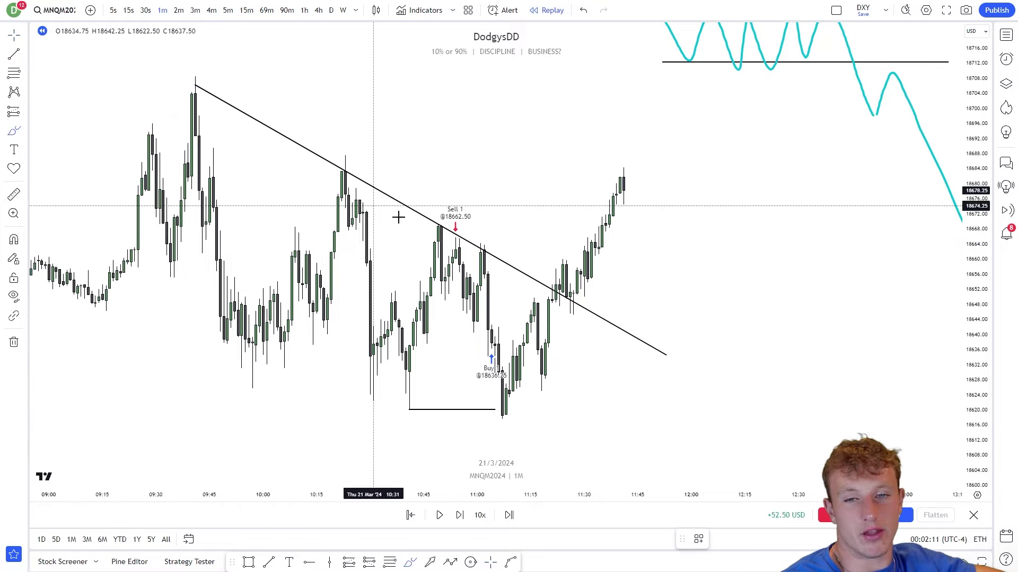
left_click_drag(457, 240, 494, 116)
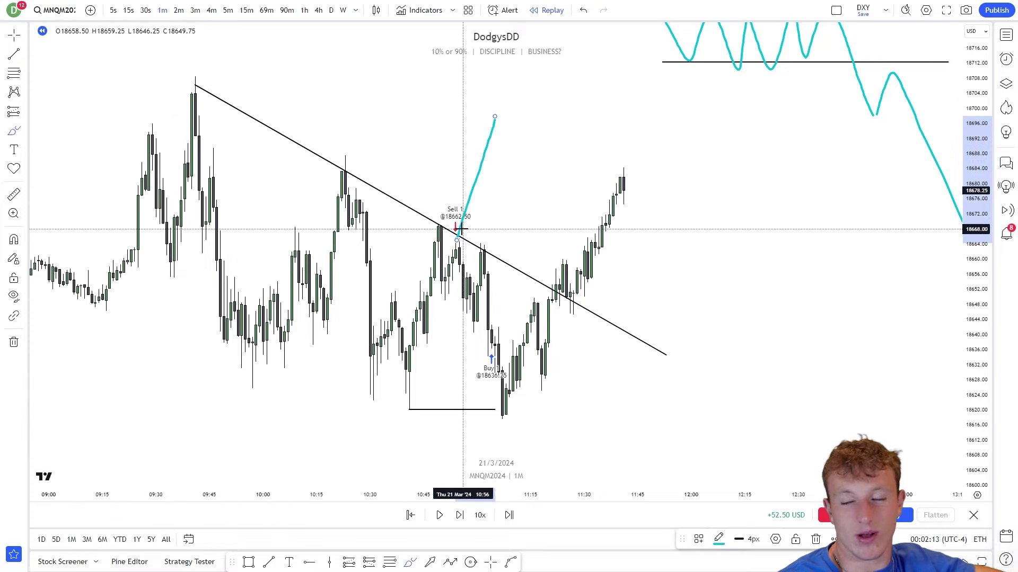
left_click_drag(484, 253, 541, 118)
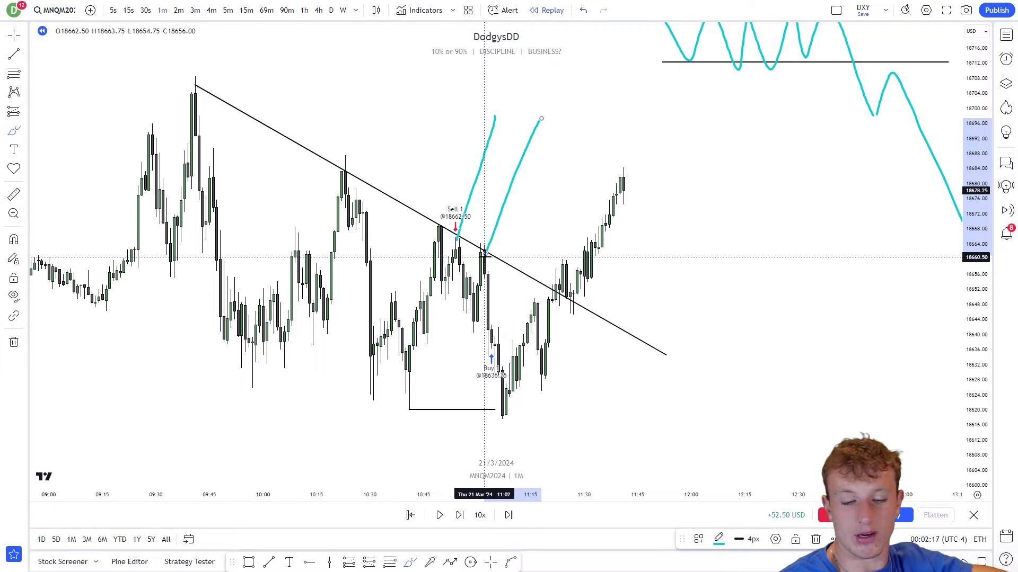
key("ctrl+z")
key("ctrl+z")
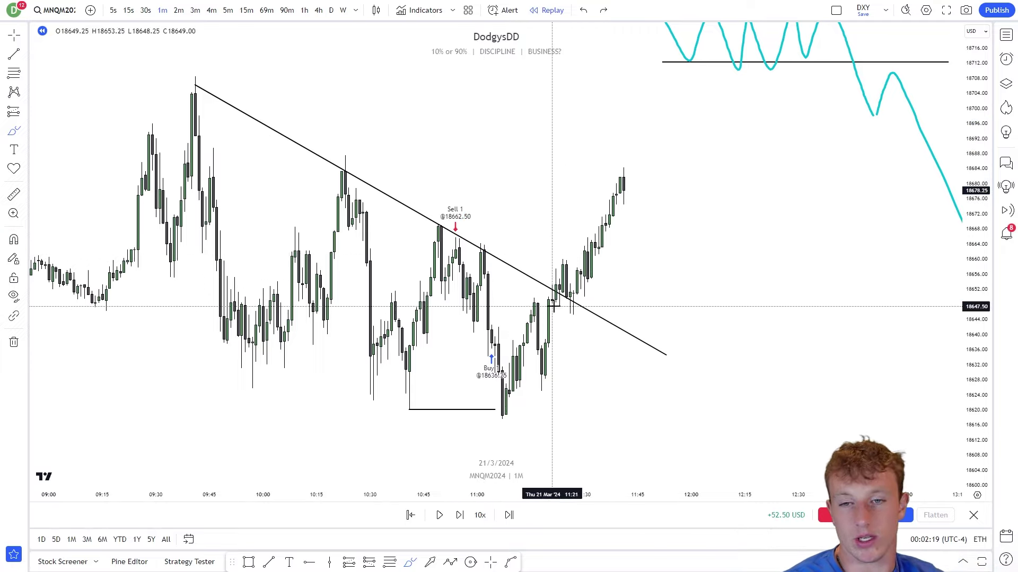
Circle the retest area around 11:25 with the Brush tool, add a stroke rising to about 18702, and undo both.
mouse_move(556, 296)
left_mouse_down()
mouse_move(576, 292)
mouse_move(652, 101)
left_mouse_up()
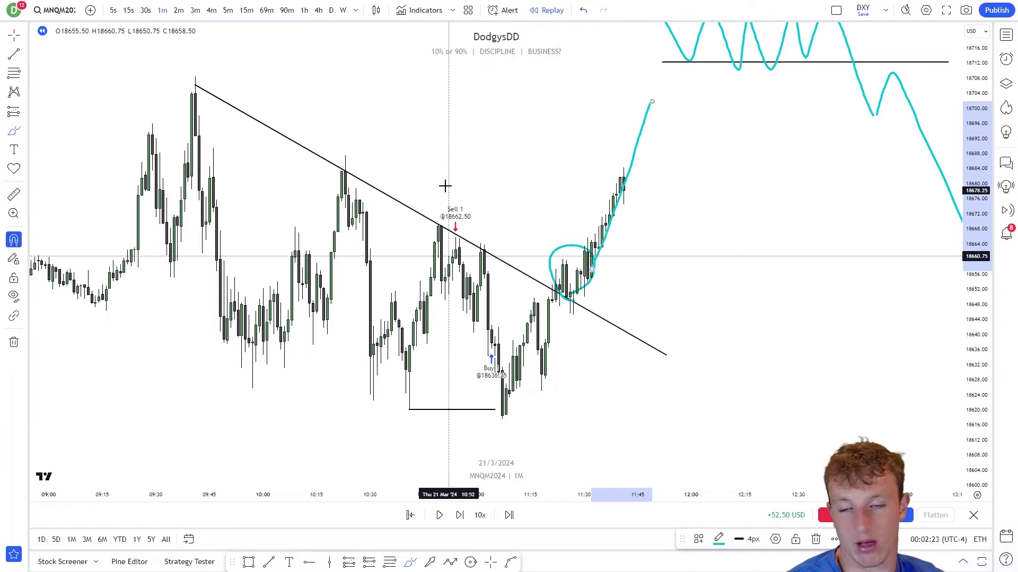
key("ctrl+z")
key("ctrl+z")
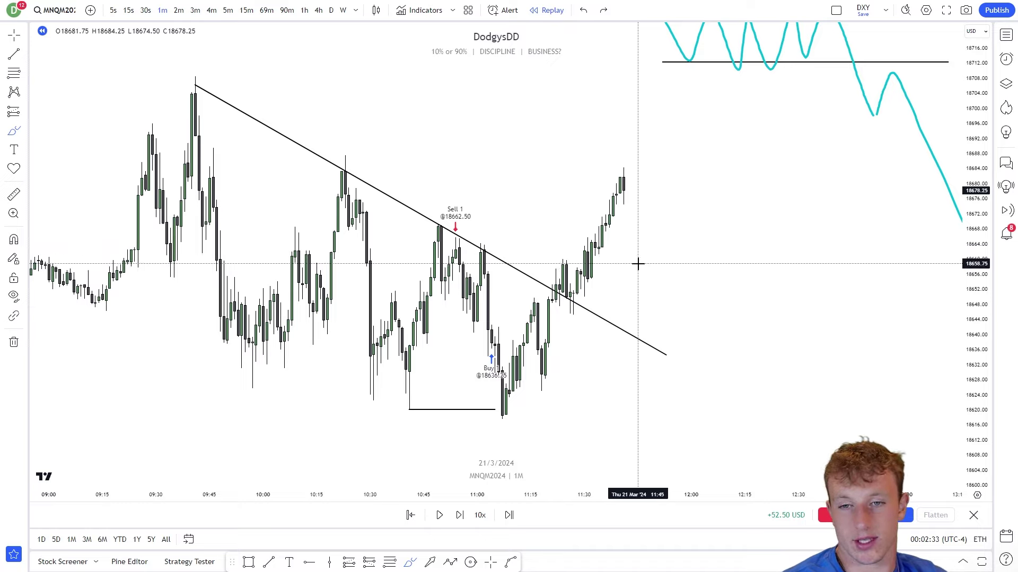
Draw a rectangle from about 11:18 to 11:50 between roughly 18648 and 18639, below the trend-line break.
left_click(23, 132)
left_click(88, 310)
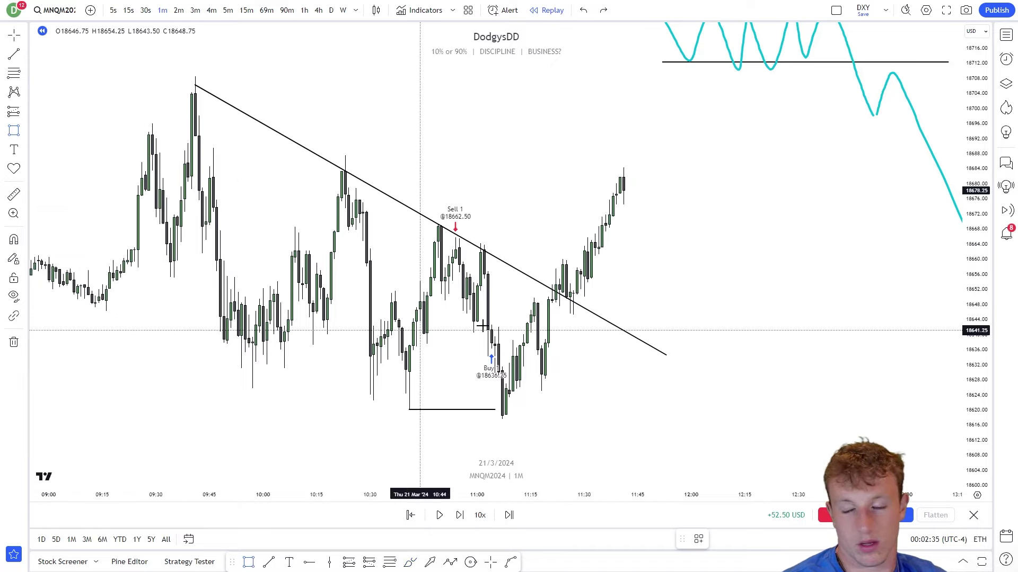
left_click_drag(541, 303, 659, 341)
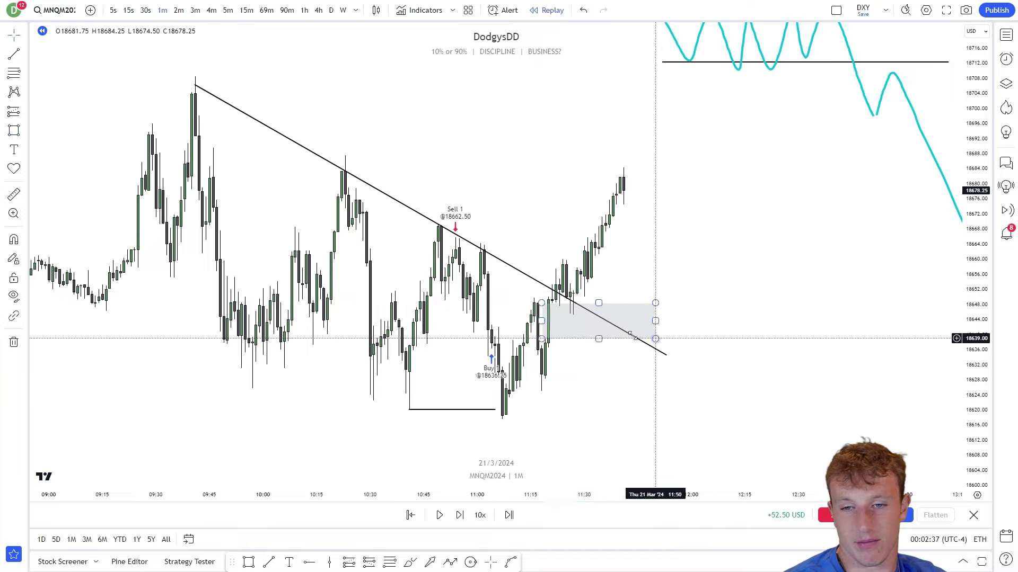
Place a long position at 18647.25 around 11:25 with its stop at 18636.75 and target at 18708, and delete it.
scroll(535, 310, "up", 1)
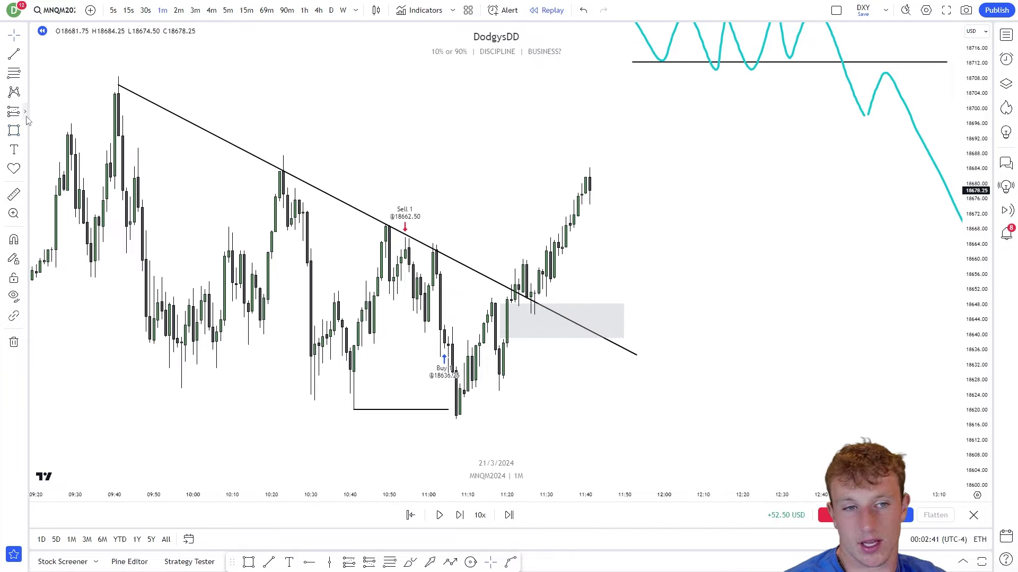
left_click(527, 307)
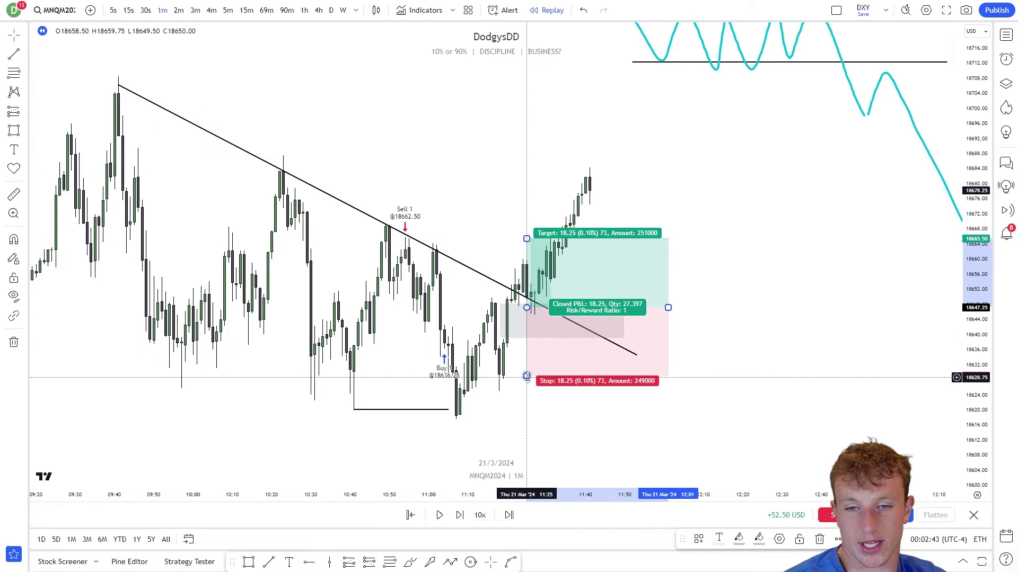
left_click_drag(526, 377, 526, 347)
left_click_drag(581, 238, 581, 78)
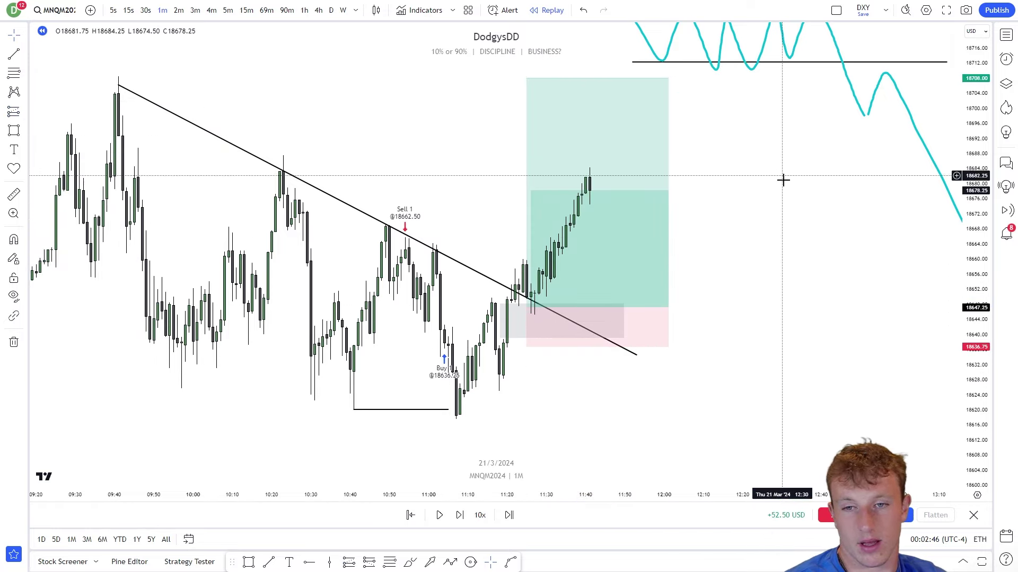
left_click(496, 327)
left_click(534, 305)
key("Delete")
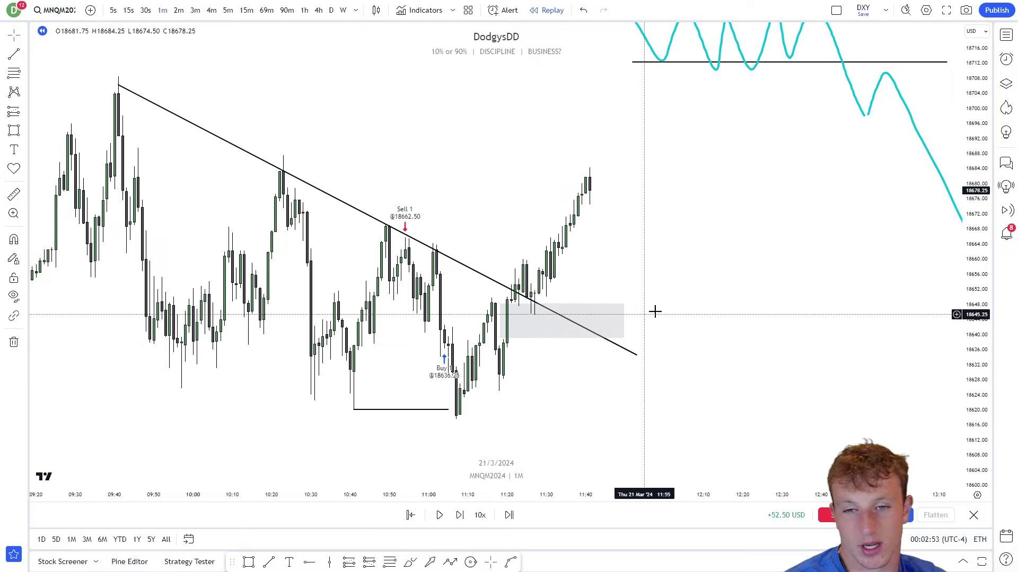
left_click_drag(563, 331, 582, 329)
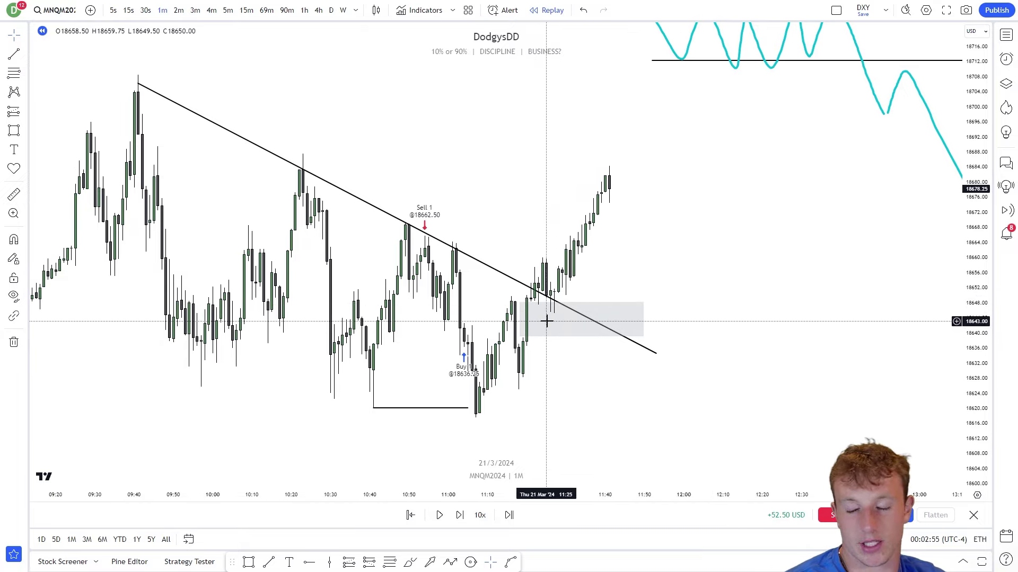
scroll(567, 317, "down", 2)
left_click_drag(976, 344, 976, 292)
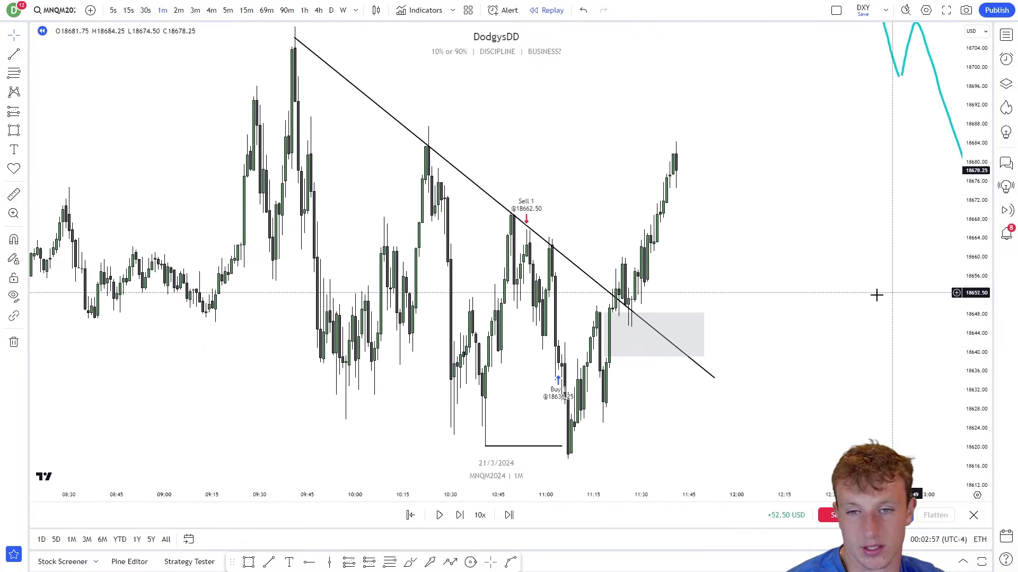
scroll(864, 296, "up", 2)
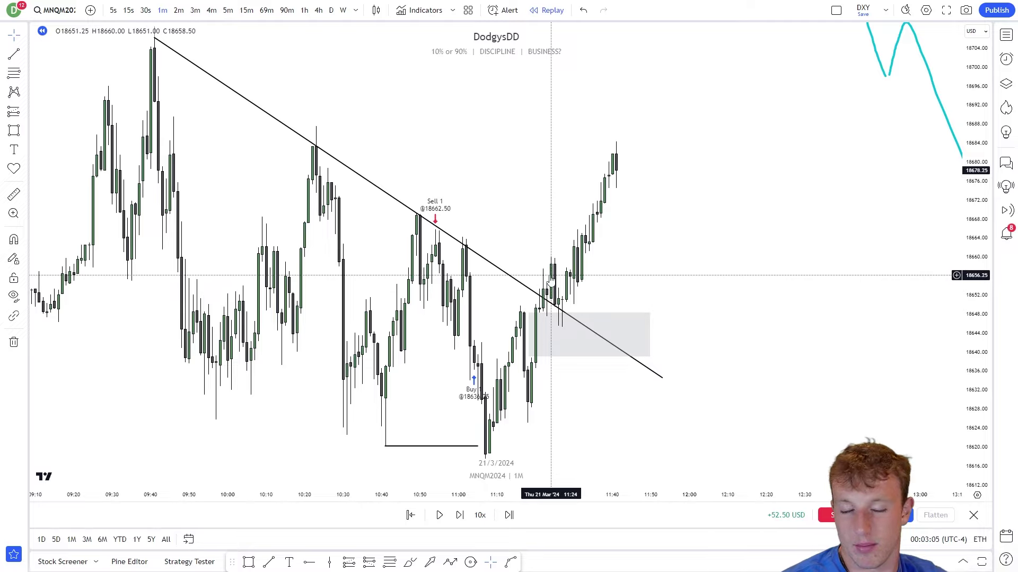
Delete the descending trend line that runs from the 09:41 high down through the grey rectangle.
left_click_drag(624, 274, 633, 275)
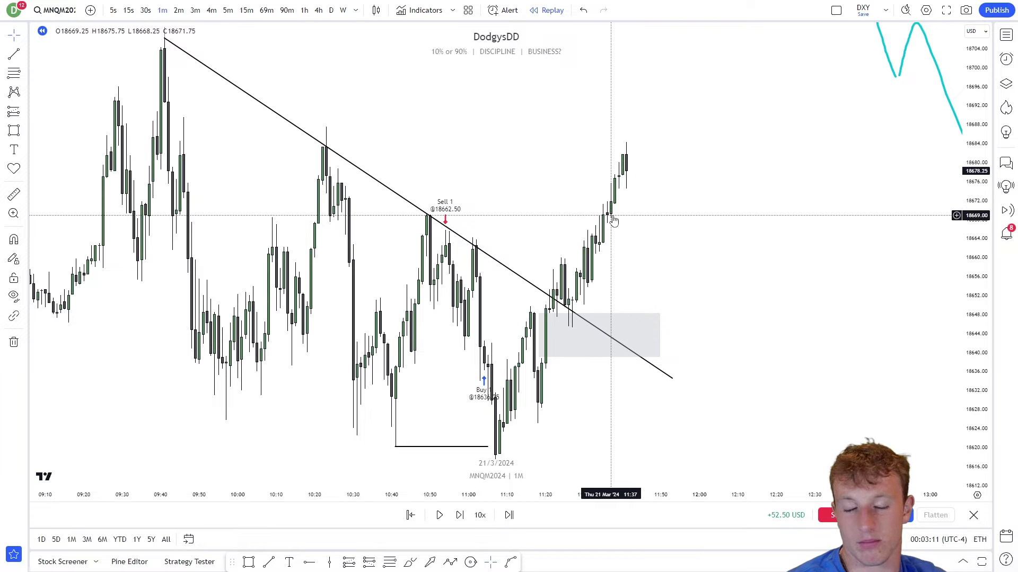
scroll(731, 254, "down", 2)
scroll(642, 264, "down", 2)
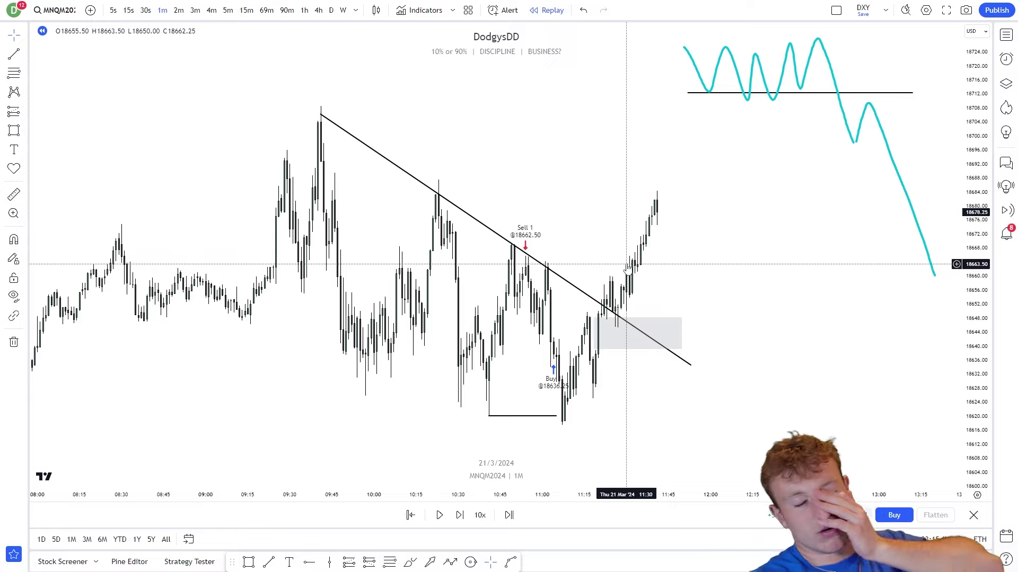
left_click(568, 283)
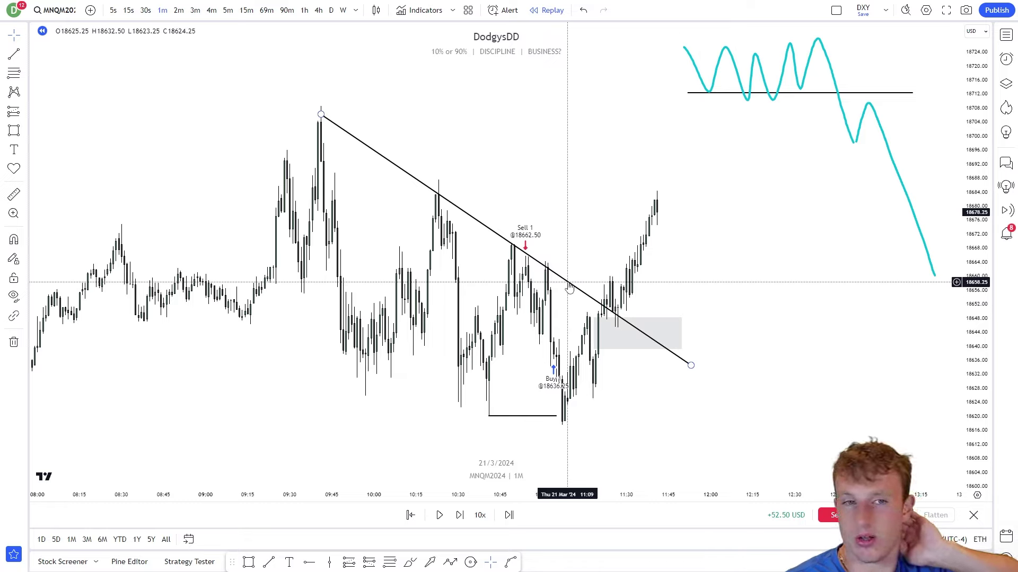
left_click(565, 285)
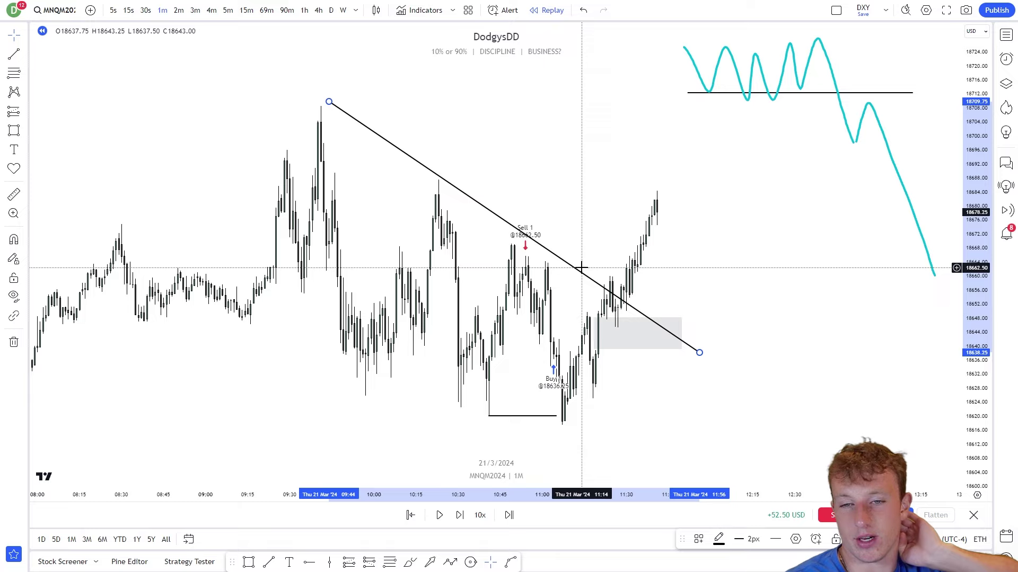
key("Delete")
scroll(667, 270, "up", 5)
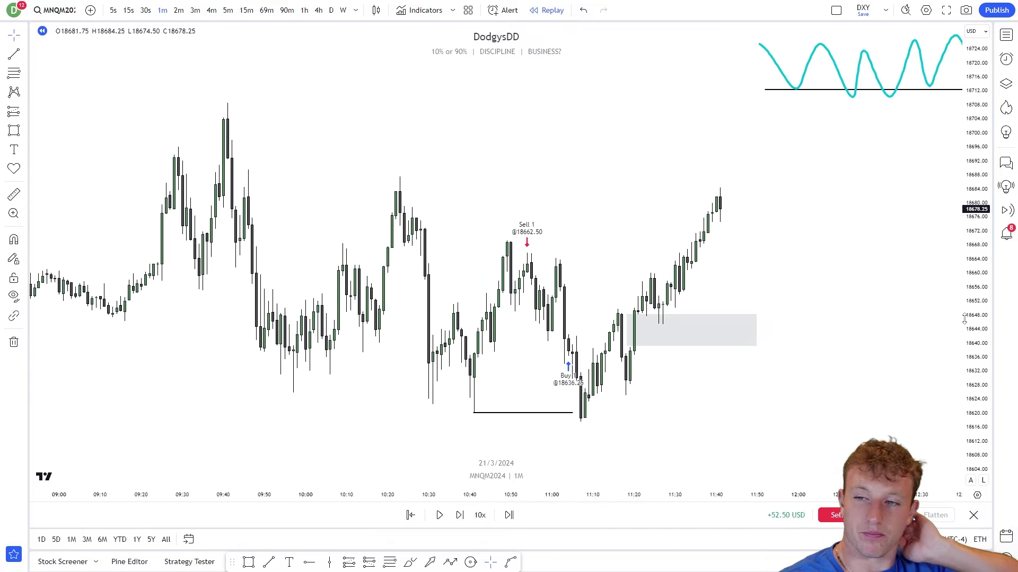
Draw a slightly falling trend line from the 09:46 high at 18689.50 across the 10:23 high to about 18682 near 12:01.
left_click_drag(964, 260, 963, 319)
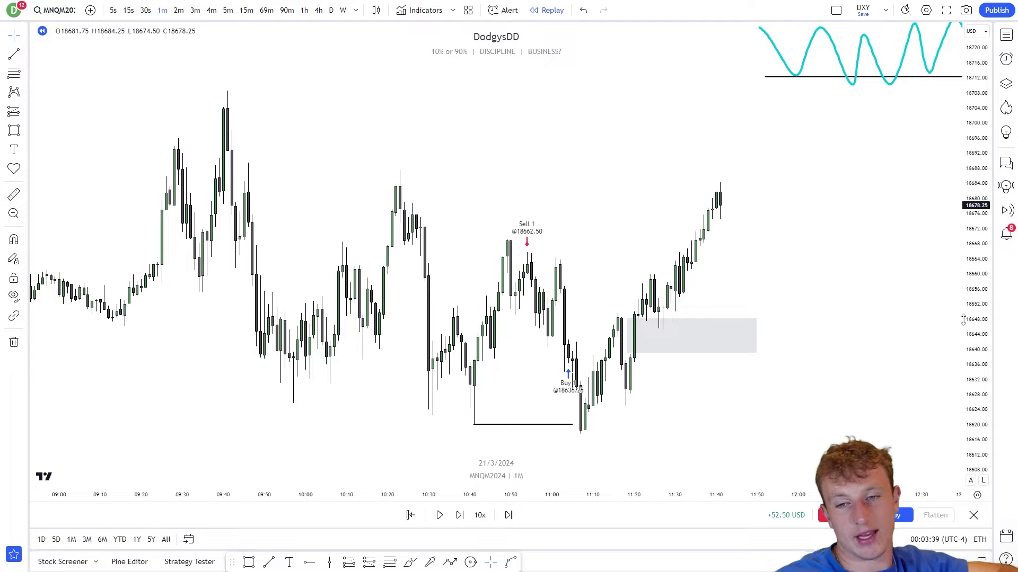
scroll(440, 308, "up", 1)
left_click_drag(413, 292, 512, 285)
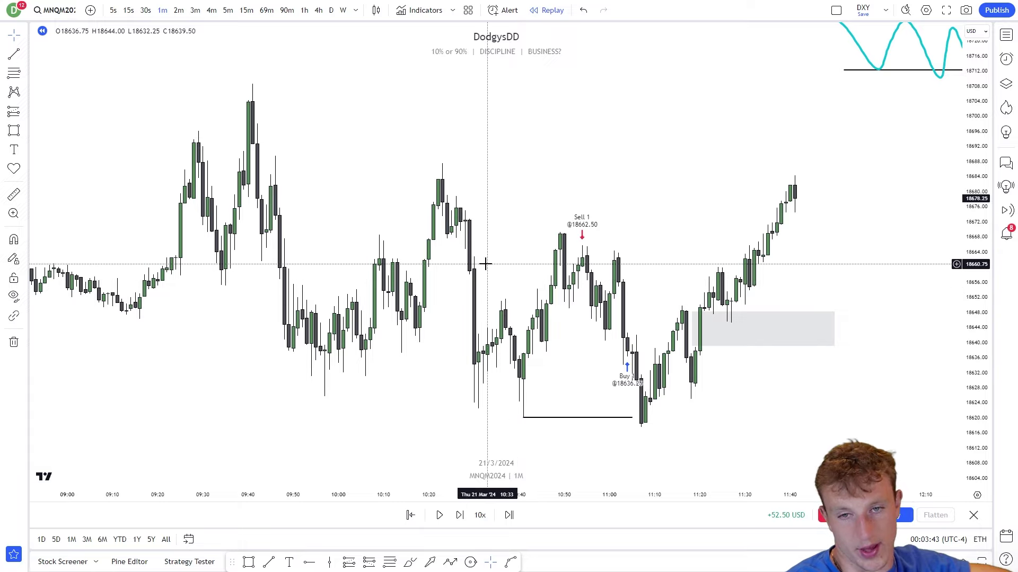
left_click(275, 156)
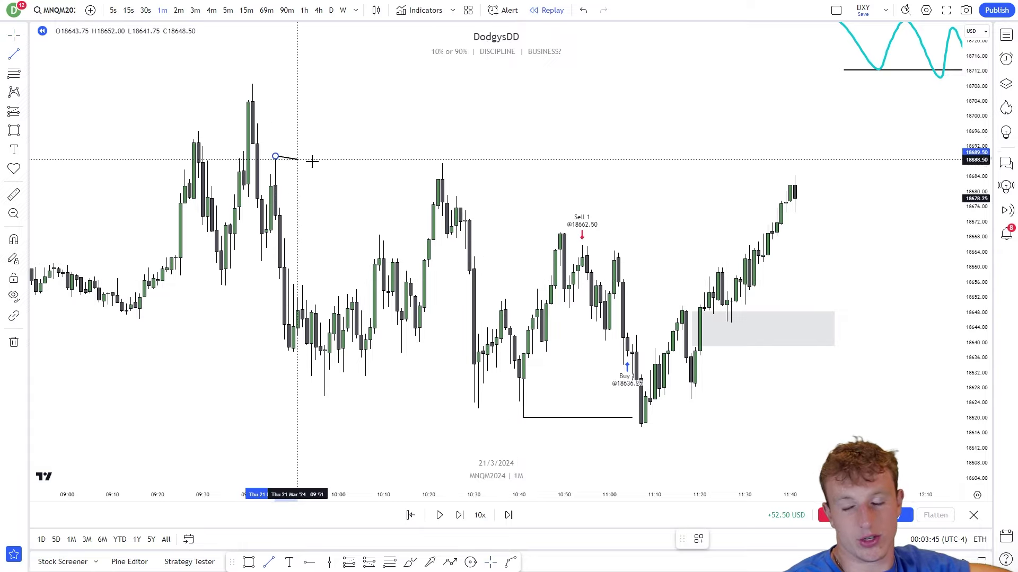
left_click(884, 183)
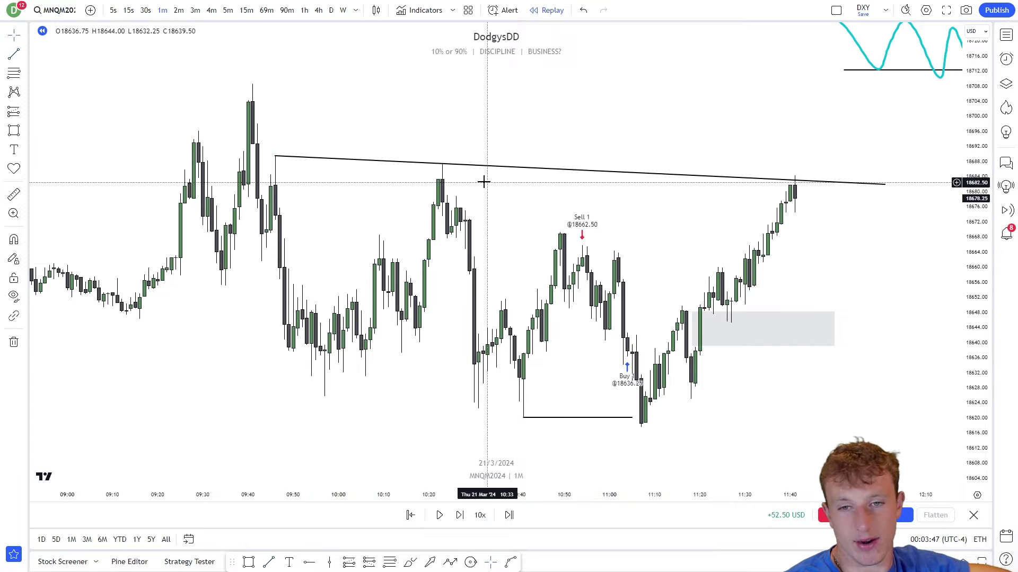
Advance the replay candle by candle to about 12:09, through the price action around the trend line's end.
left_click(459, 515)
left_click(459, 516)
left_click(459, 516)
left_click(460, 517)
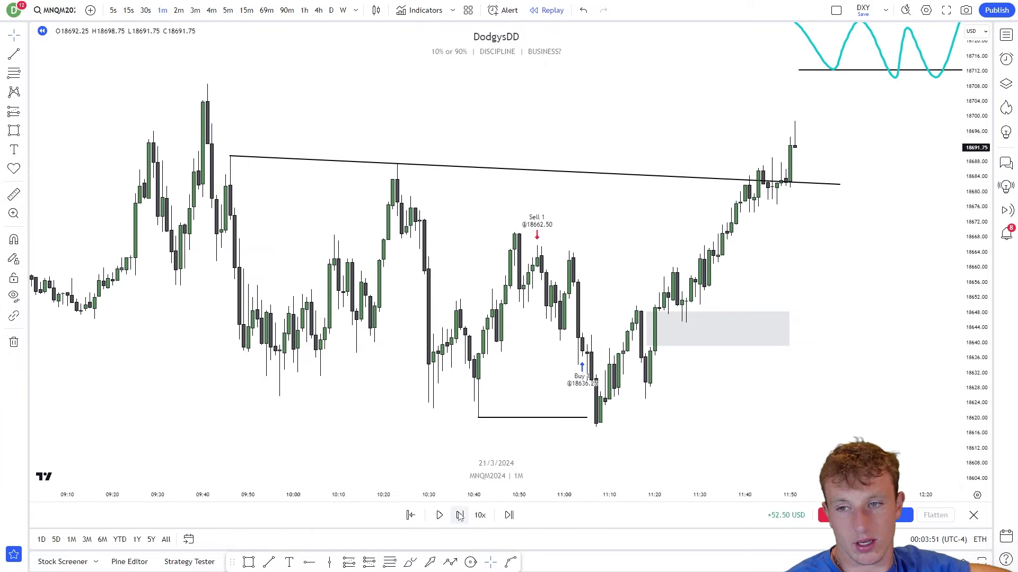
left_click(459, 517)
left_click(460, 517)
left_click(460, 516)
left_click(460, 516)
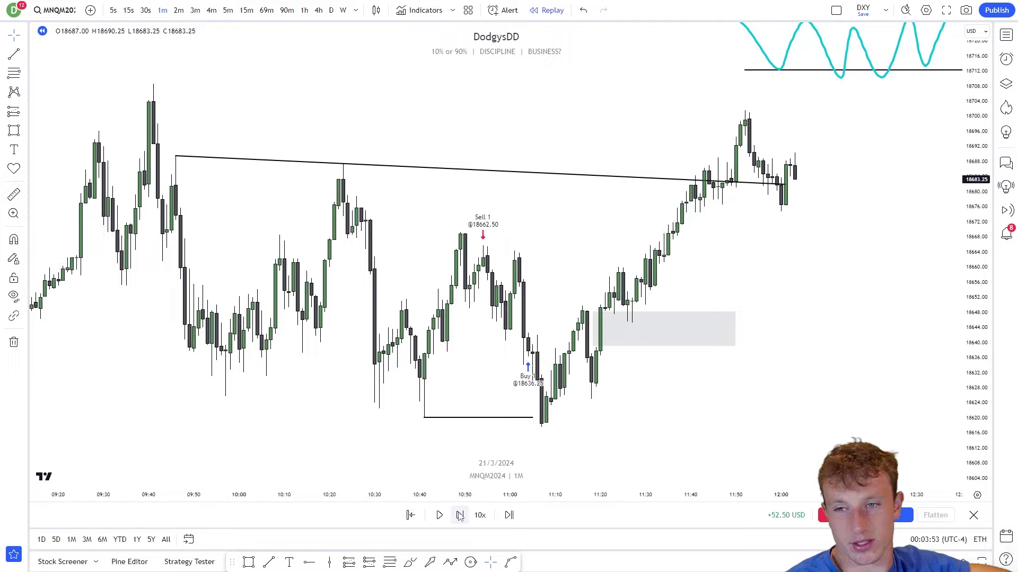
left_click(460, 516)
left_click(460, 517)
left_click(460, 516)
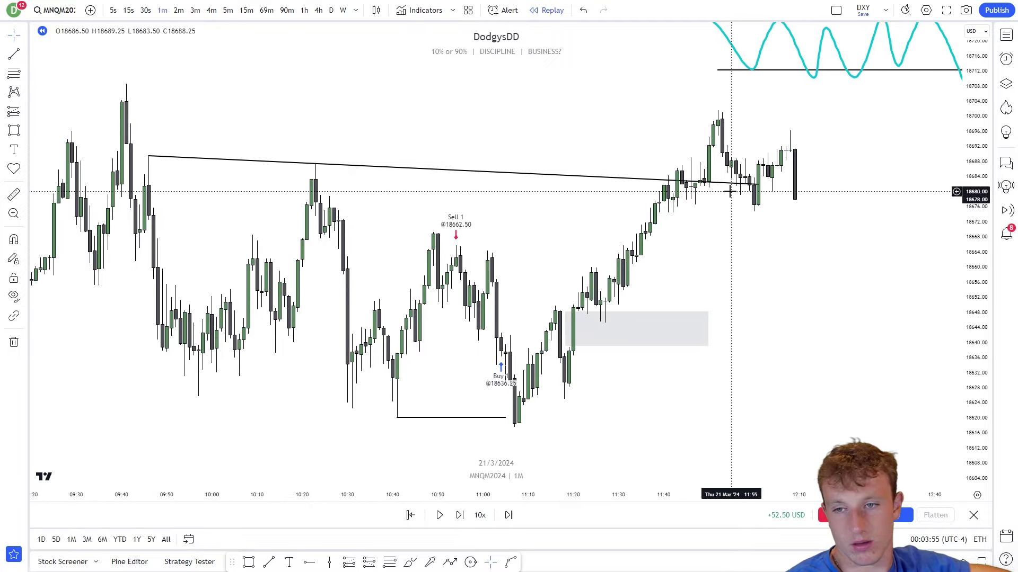
scroll(729, 192, "down", 2)
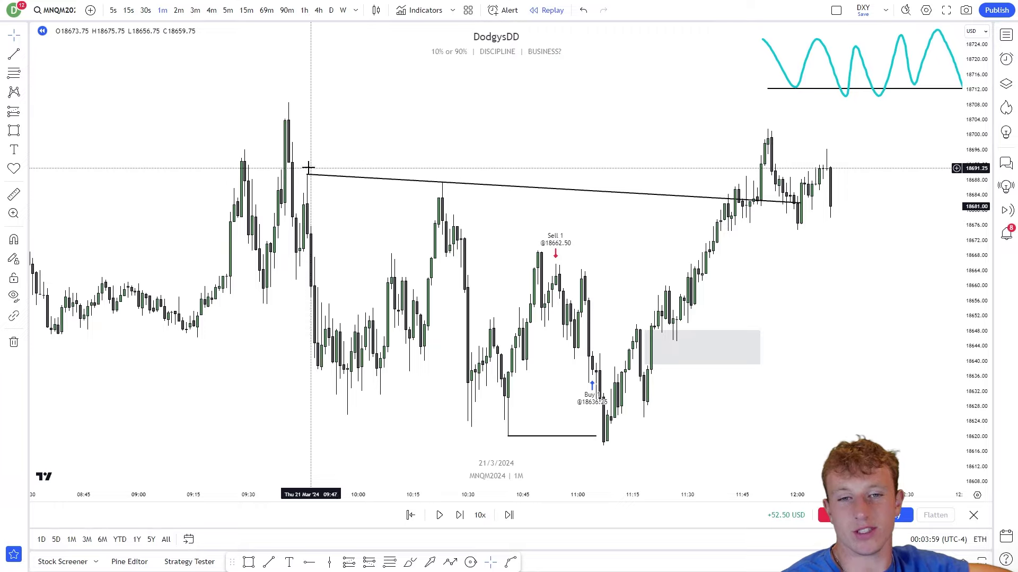
Re-anchor the trend line from the 09:41 high at 18708.75 down across the later highs to about 18635 near 11:52.
left_click_drag(439, 181, 418, 111)
left_click_drag(788, 131, 773, 379)
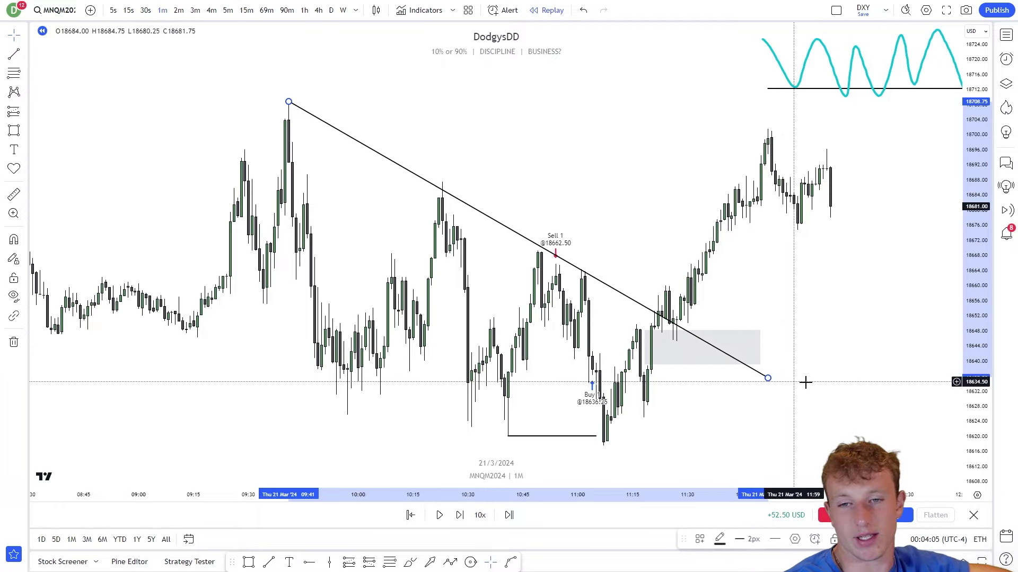
scroll(805, 382, "up", 2)
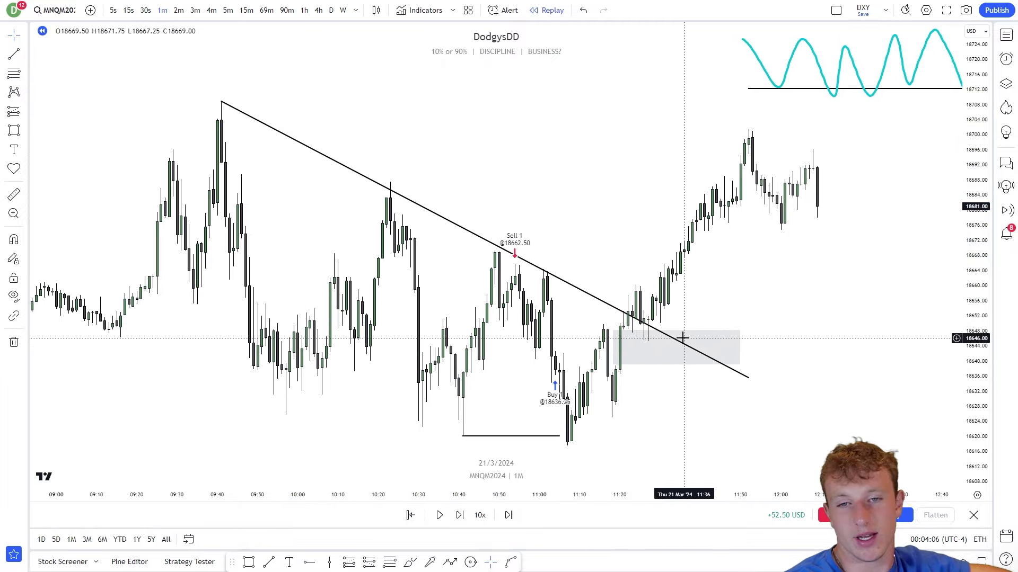
Restart the replay from about 10:29 and delete the descending trend line.
left_click(411, 515)
left_click(418, 294)
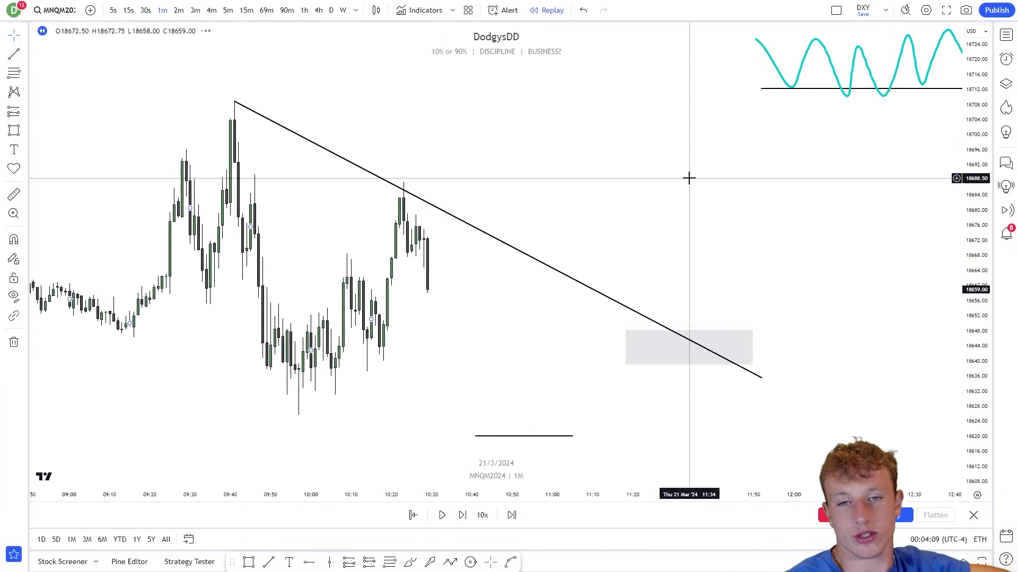
key("Delete")
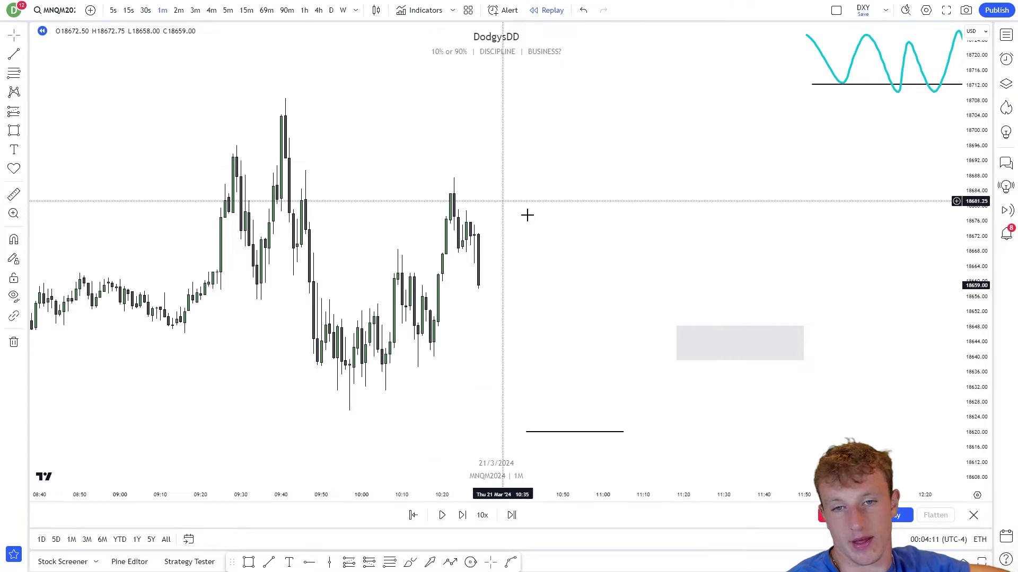
Advance the replay candle by candle to about 10:58 and draw a trend line from the 09:41 high to about 18643 near 11:35.
left_click(462, 515)
left_click(462, 515)
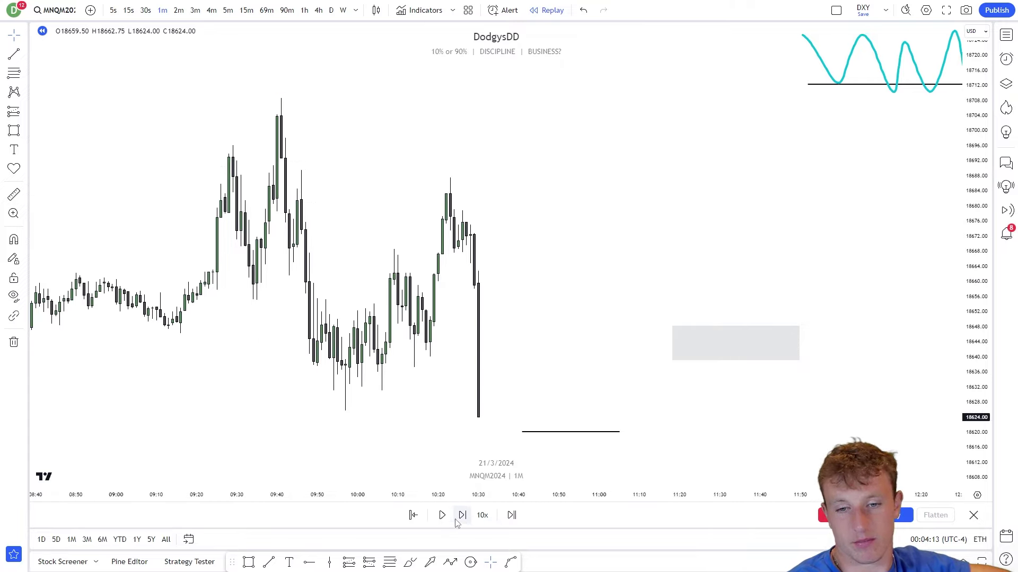
left_click(462, 515)
left_click(462, 515)
left_click(462, 515)
left_click(462, 516)
left_click(462, 515)
left_click(461, 515)
left_click(461, 515)
left_click(462, 515)
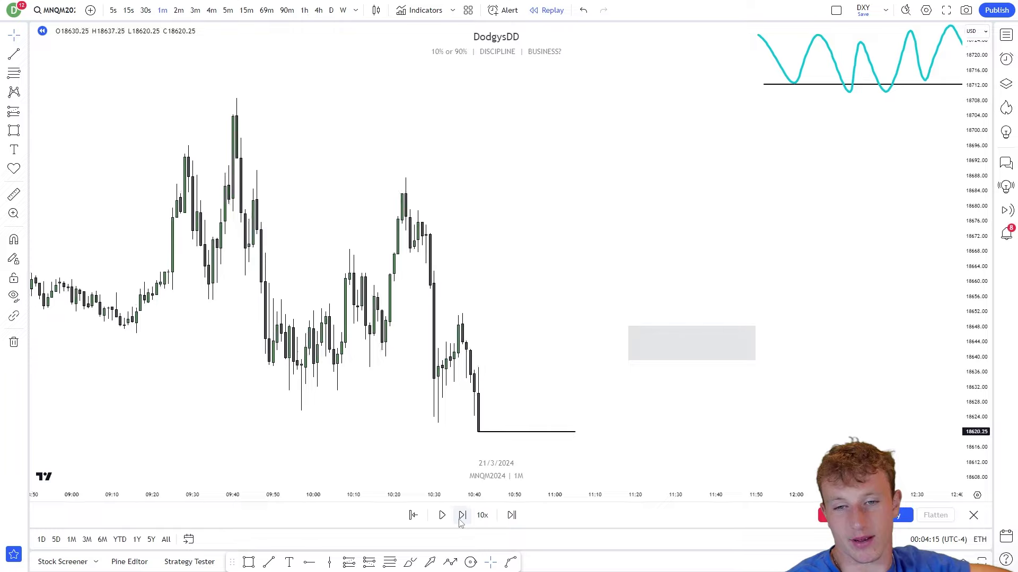
left_click(461, 515)
left_click(461, 516)
left_click(462, 515)
left_click(461, 515)
left_click(460, 520)
left_click(461, 521)
left_click(461, 520)
left_click(461, 520)
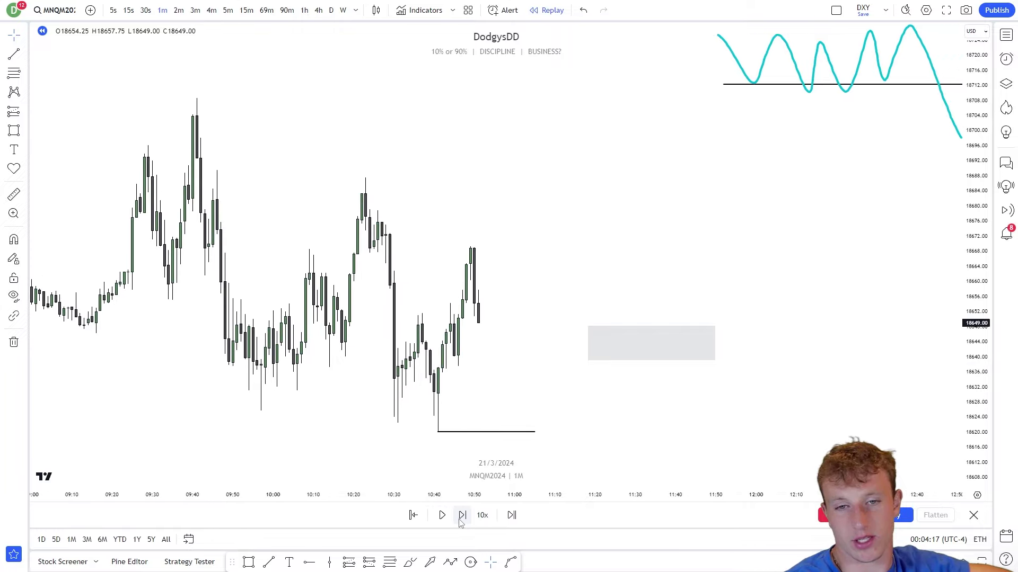
left_click(461, 521)
left_click(460, 521)
left_click(461, 521)
left_click(461, 521)
left_click(461, 520)
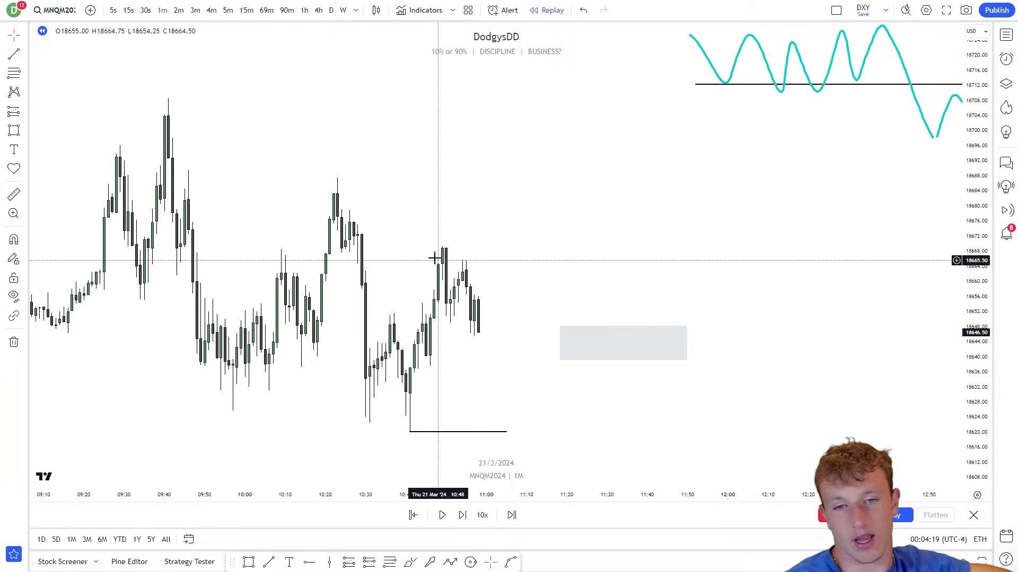
left_click_drag(168, 100, 627, 343)
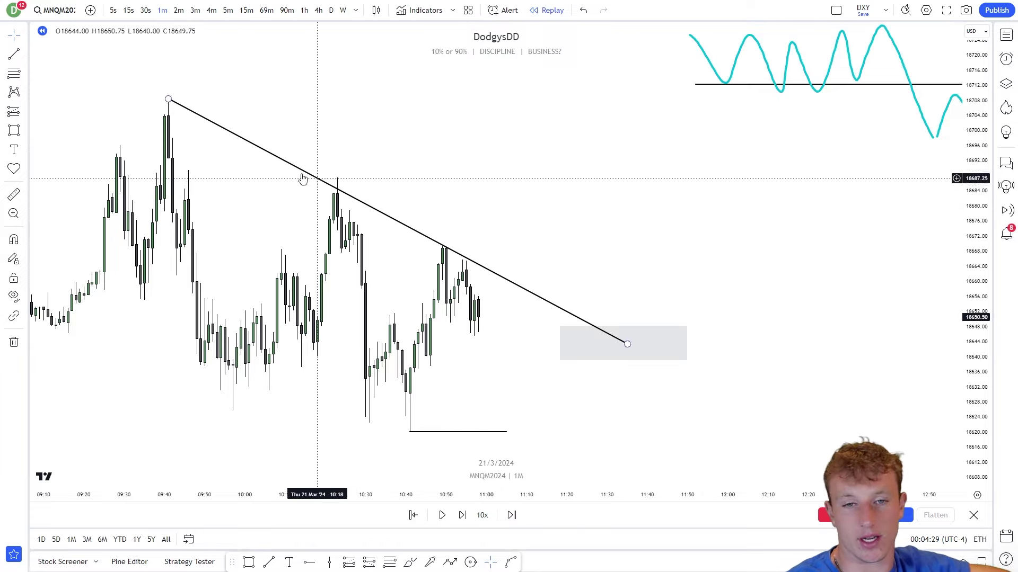
Advance the replay candle by candle to about 11:31, past the descending trend line's breakout and retest.
left_click(462, 516)
left_click(463, 516)
left_click(463, 516)
left_click(463, 516)
left_click(462, 516)
left_click(463, 516)
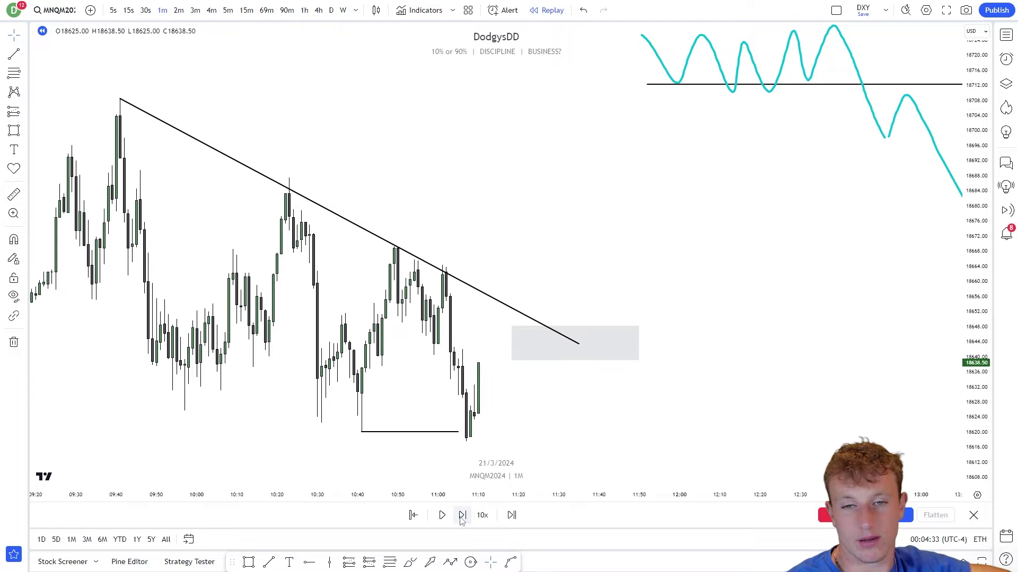
left_click(463, 516)
left_click(463, 515)
left_click(463, 515)
left_click(462, 515)
left_click(463, 515)
left_click(463, 516)
left_click(462, 516)
left_click(462, 516)
left_click(462, 516)
left_click(463, 515)
left_click(463, 516)
left_click(463, 516)
left_click(463, 516)
left_click(463, 515)
left_click(461, 518)
left_click(460, 518)
left_click(461, 518)
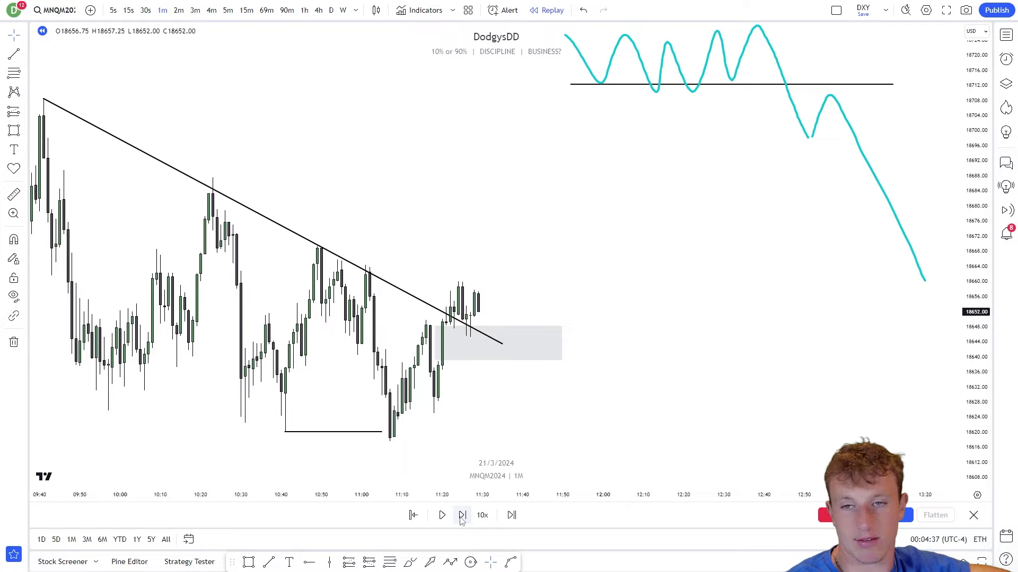
left_click(461, 518)
left_click(460, 518)
Play the replay continuously and pause it at about 12:03.
left_click(442, 516)
scroll(715, 301, "down", 4)
scroll(712, 300, "up", 1)
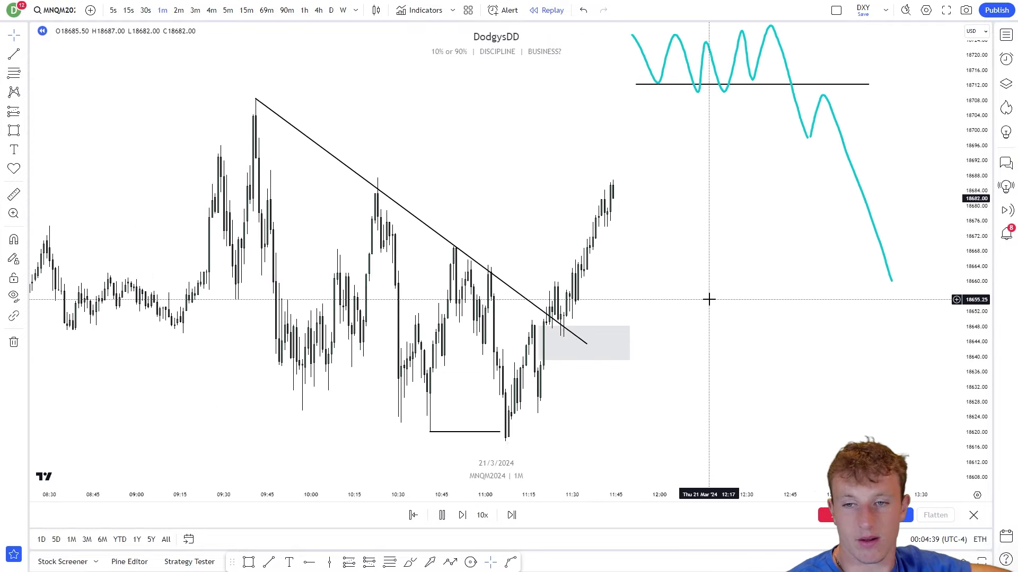
left_click_drag(669, 304, 752, 309)
scroll(666, 385, "up", 1)
left_click(442, 516)
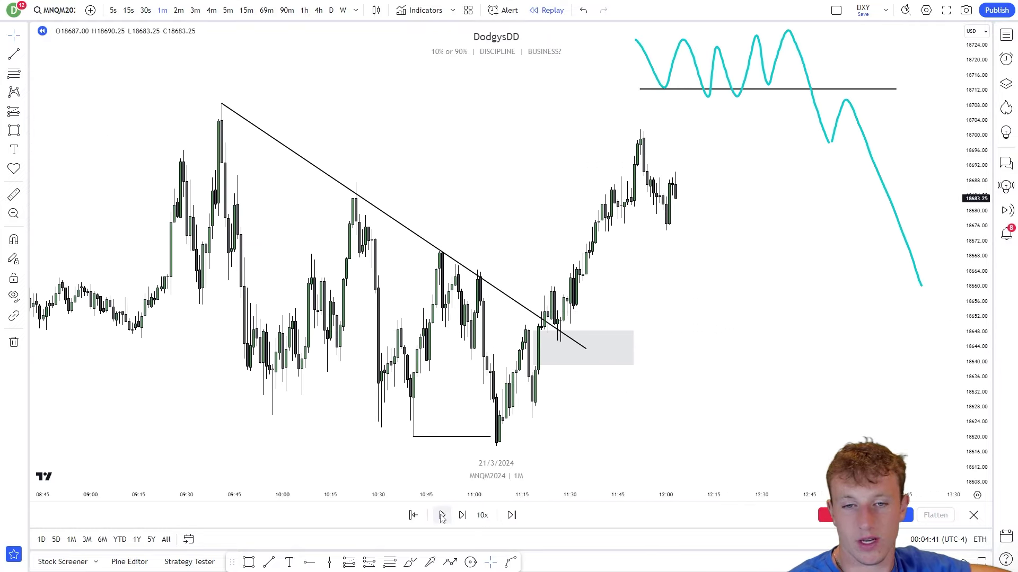
Re-anchor the trend line across the 09:46 and 10:23 highs to about 18681 near 12:46, and delete it.
left_click_drag(525, 307, 812, 208)
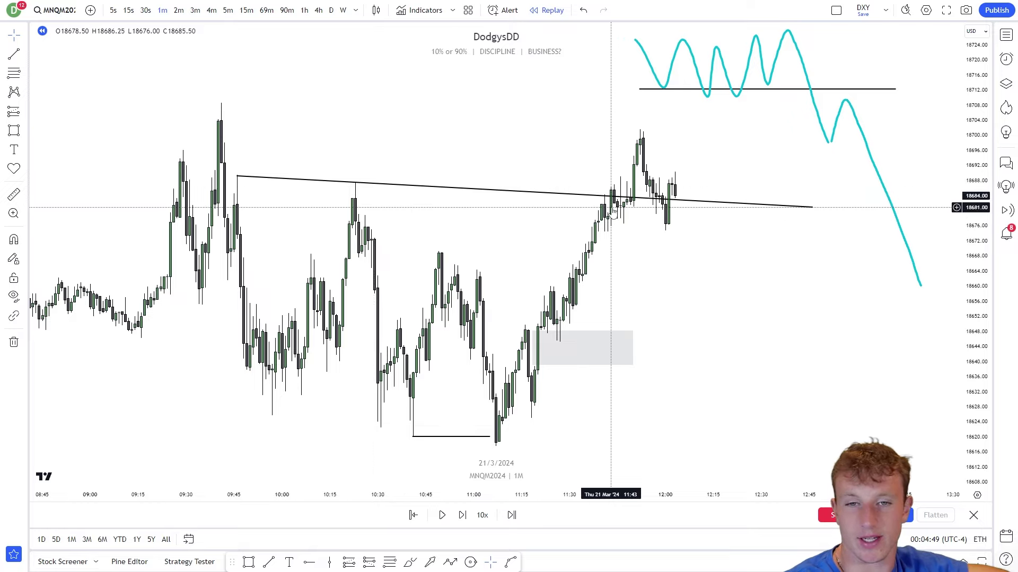
left_click(372, 184)
key("Delete")
Draw a rising trend line from the 09:56 low at 18625.50 to about 18652 near 10:35.
left_click_drag(380, 203, 512, 191)
scroll(512, 191, "up", 2)
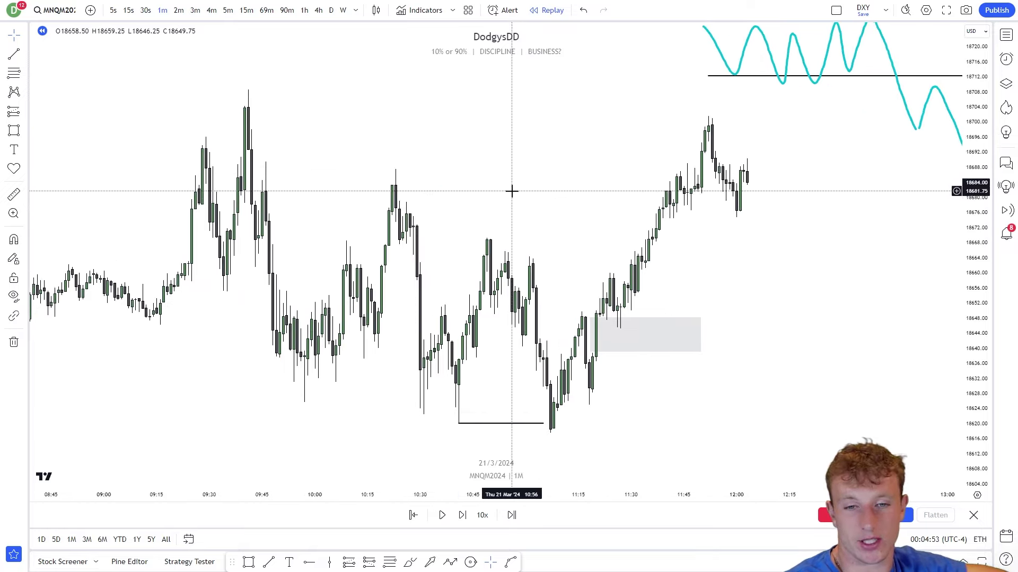
left_click(13, 55)
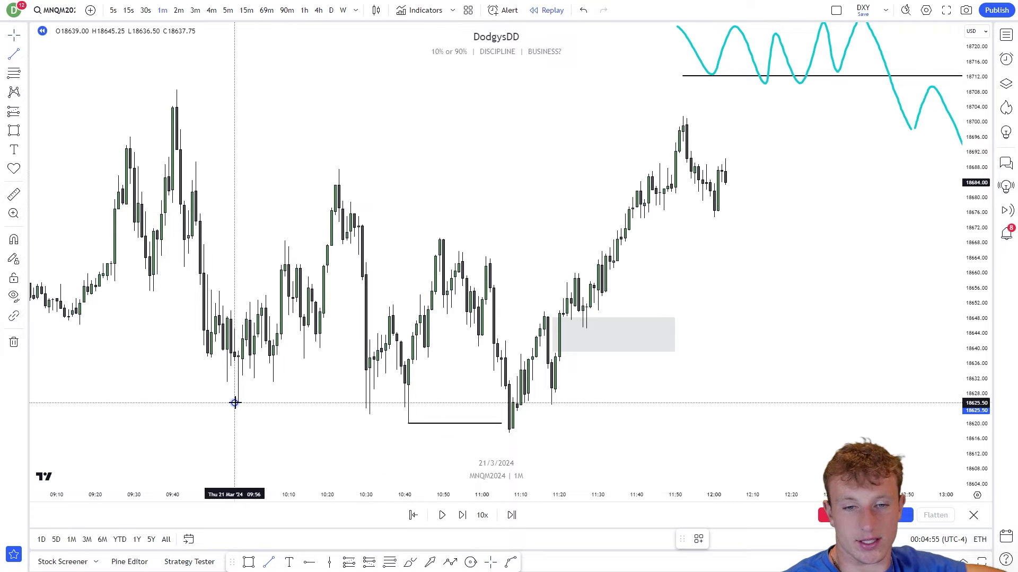
left_click(235, 403)
left_click(386, 303)
scroll(504, 427, "up", 2)
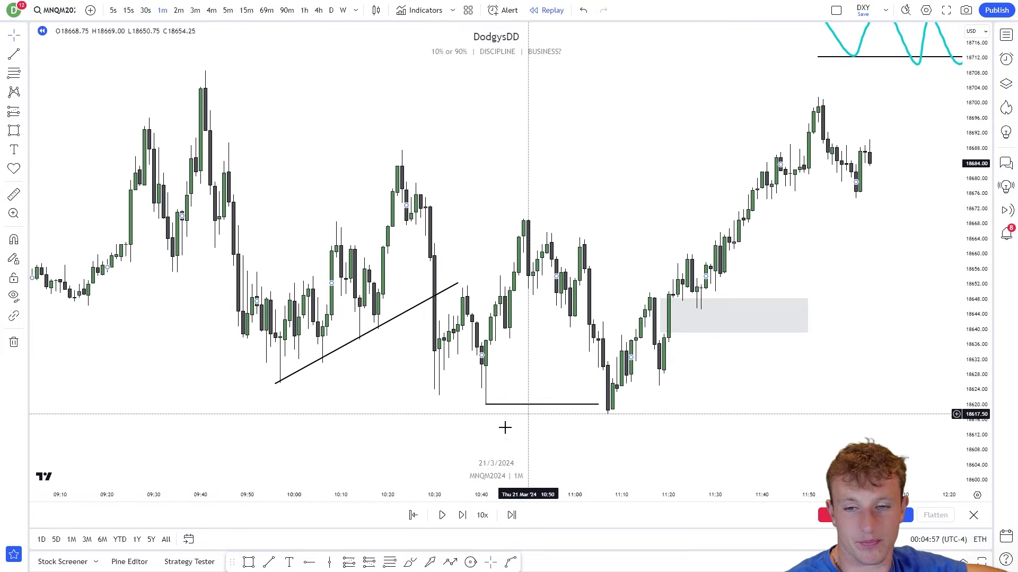
Restart the replay from about 10:08 and raise the rising trend line to run from 18627.75 to 18654.25.
left_click(415, 515)
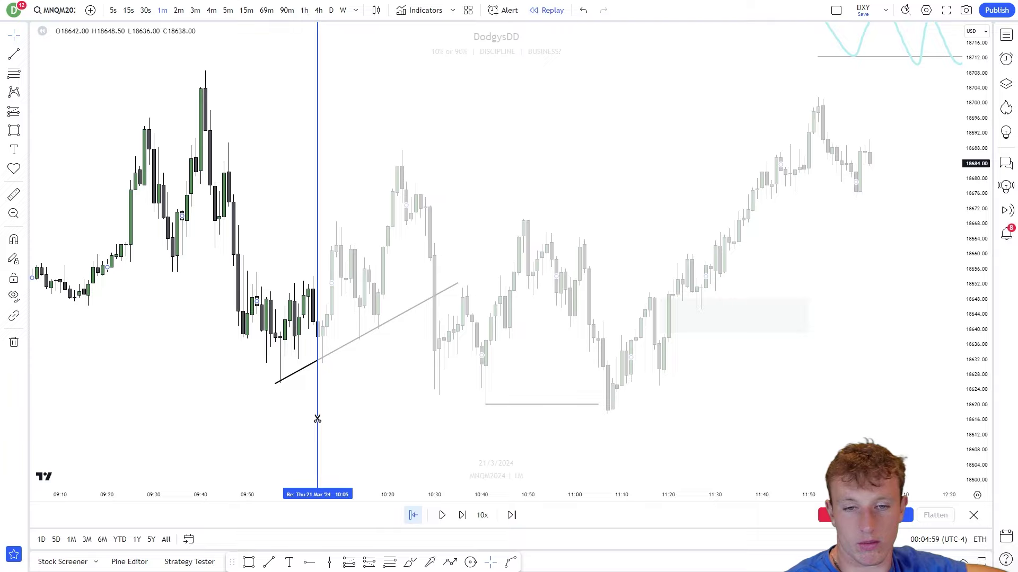
left_click(336, 419)
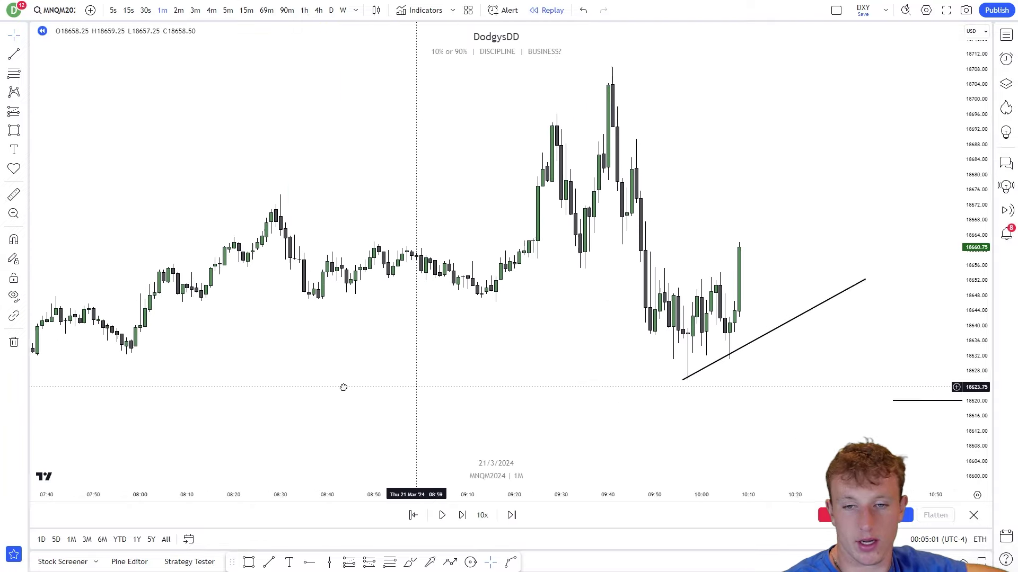
left_click(384, 342)
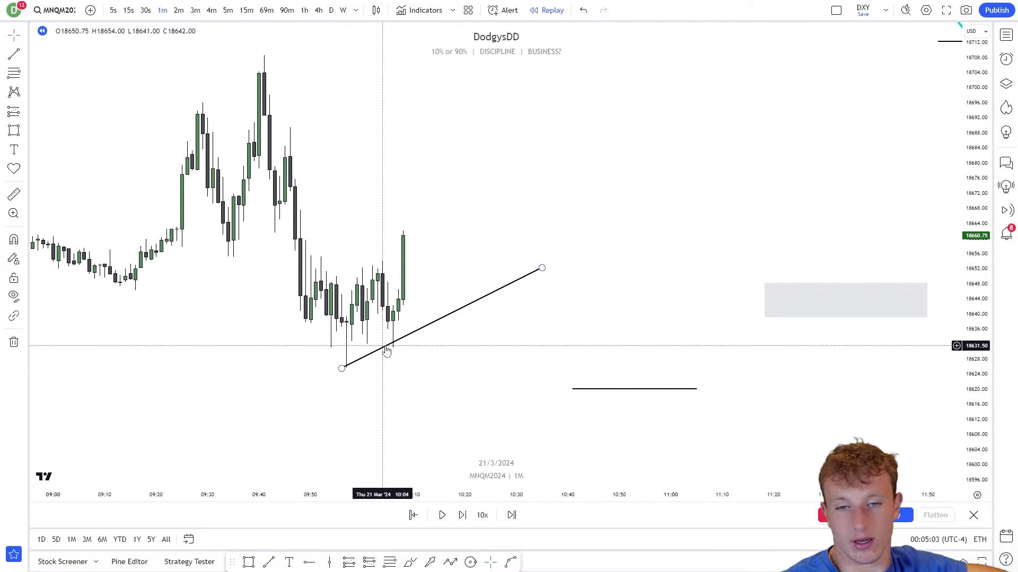
left_click_drag(384, 342, 384, 339)
Advance the replay candle by candle to about 10:17, where price meets the rising trend line.
left_click(462, 515)
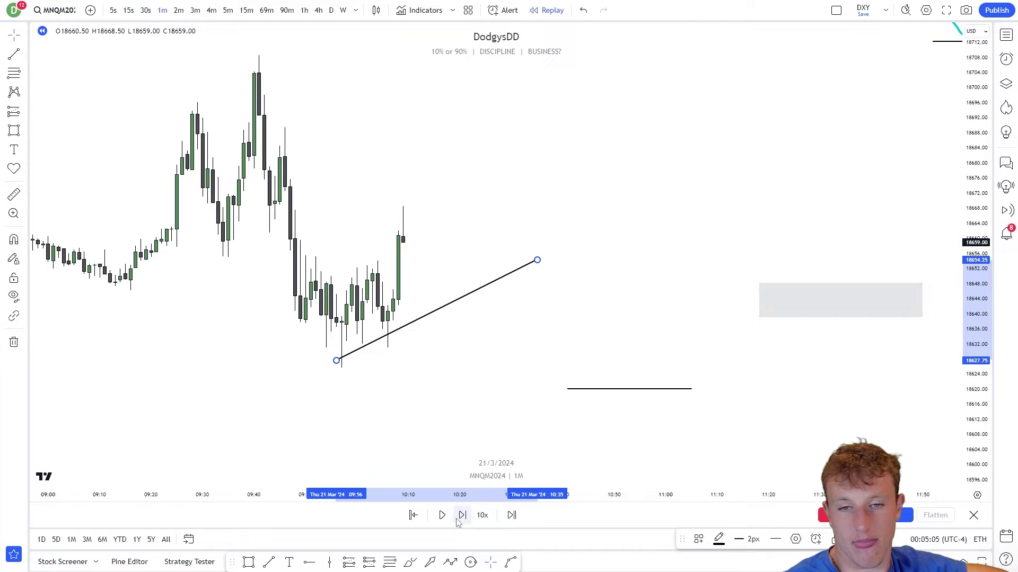
left_click(461, 515)
left_click(462, 515)
left_click(462, 515)
left_click(462, 516)
left_click(461, 516)
left_click(461, 516)
left_click(461, 515)
left_click(459, 517)
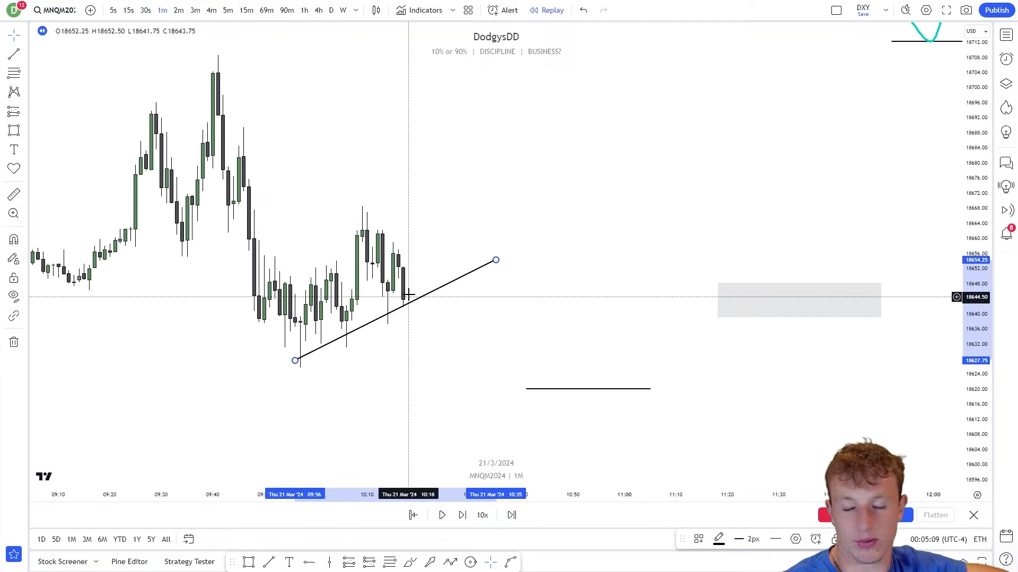
Buy 1 contract at 18643.75 on the 10:17 candle, replay forward to 10:23, and sell it at 18677.25.
left_click_drag(439, 309, 439, 320)
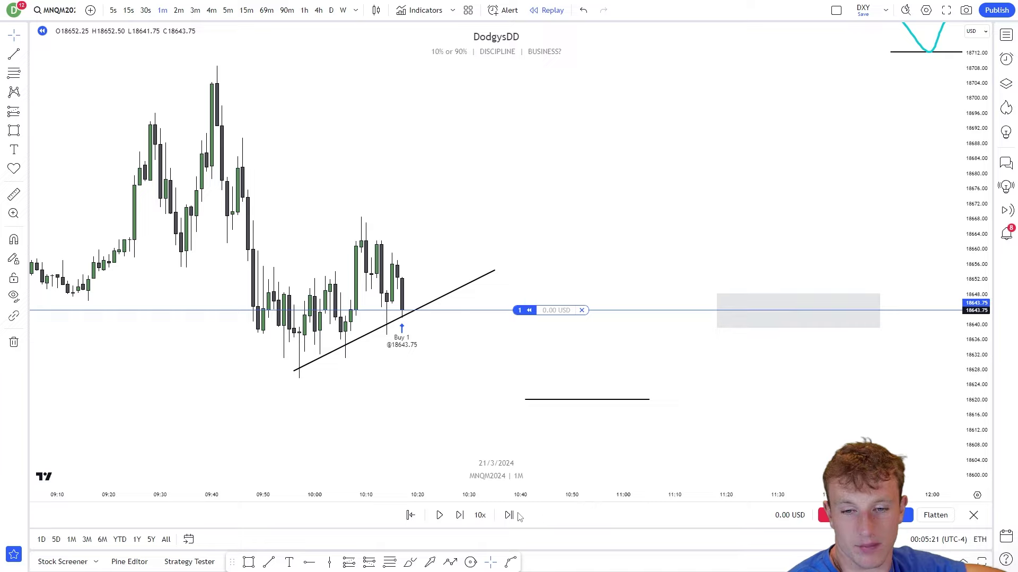
left_click(460, 515)
left_click(460, 516)
left_click(460, 516)
left_click(460, 516)
left_click(460, 516)
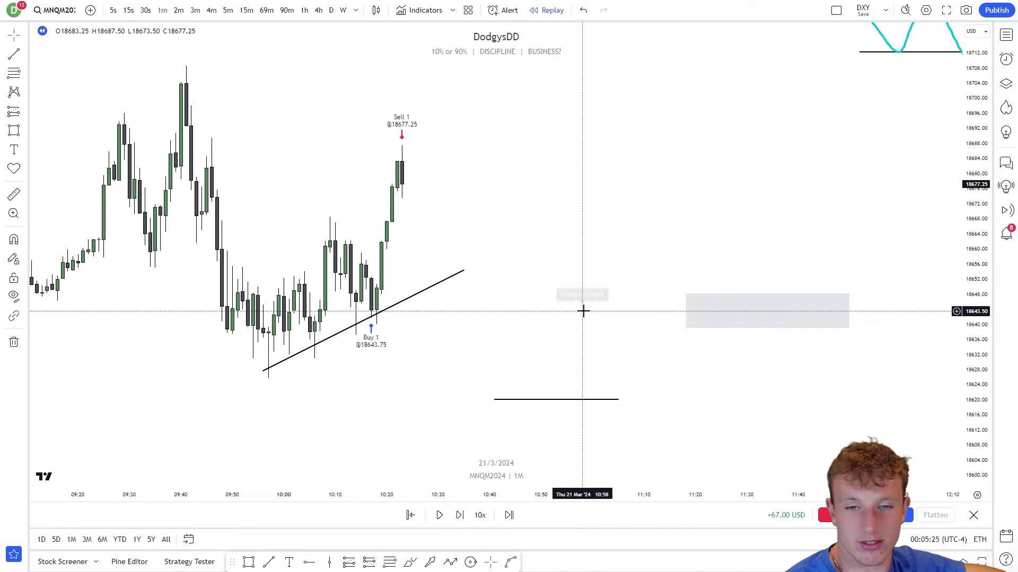
Advance the replay candle by candle from 10:23 to 10:29, as price drops back toward the rising trend line.
left_click(460, 516)
left_click(460, 516)
left_click(460, 515)
left_click(460, 516)
left_click(460, 515)
left_click(460, 516)
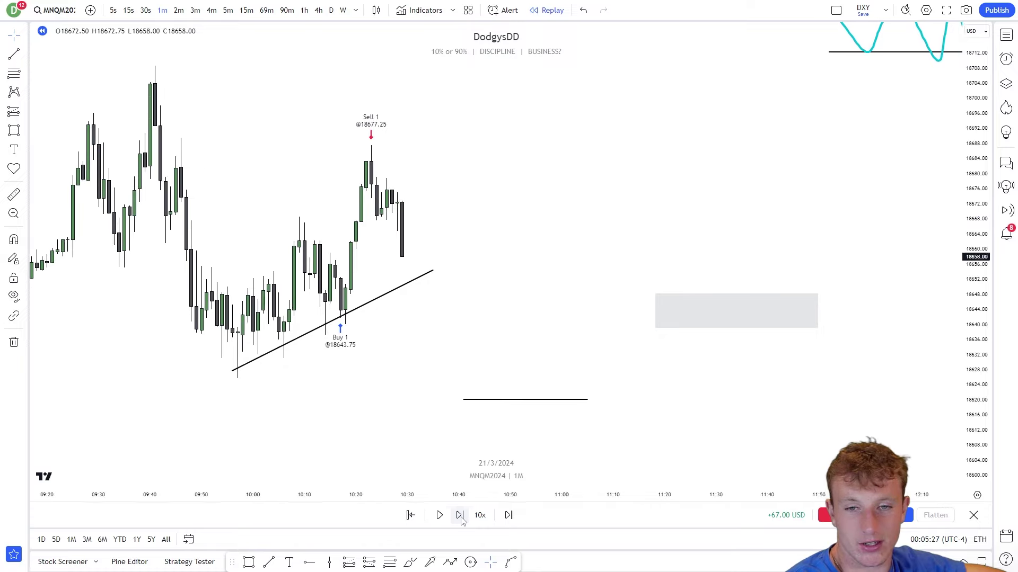
Advance the replay to 10:30, buy 1 contract at 18634.25, and close it one candle on at 18637.50.
left_click(460, 516)
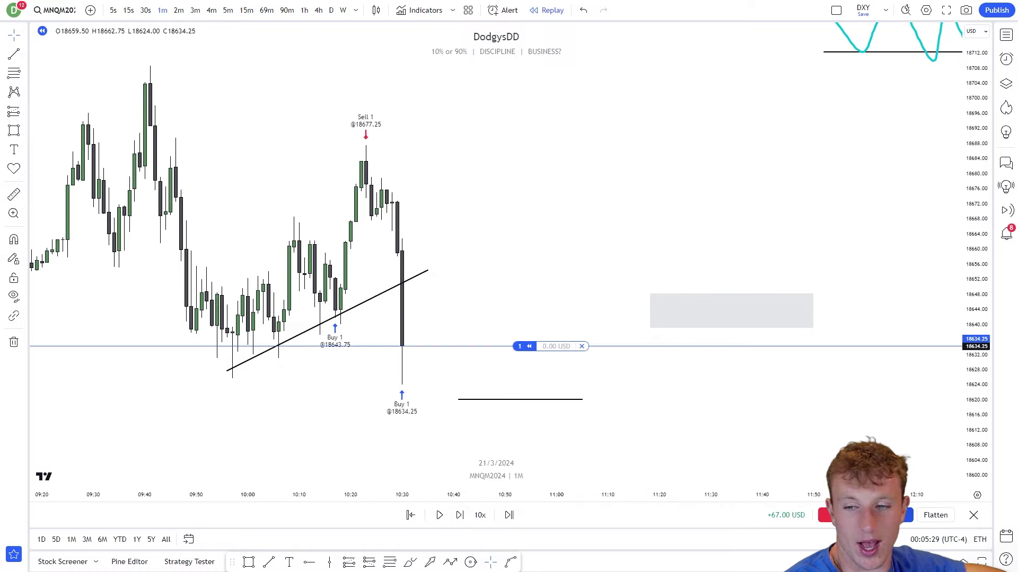
left_click(460, 516)
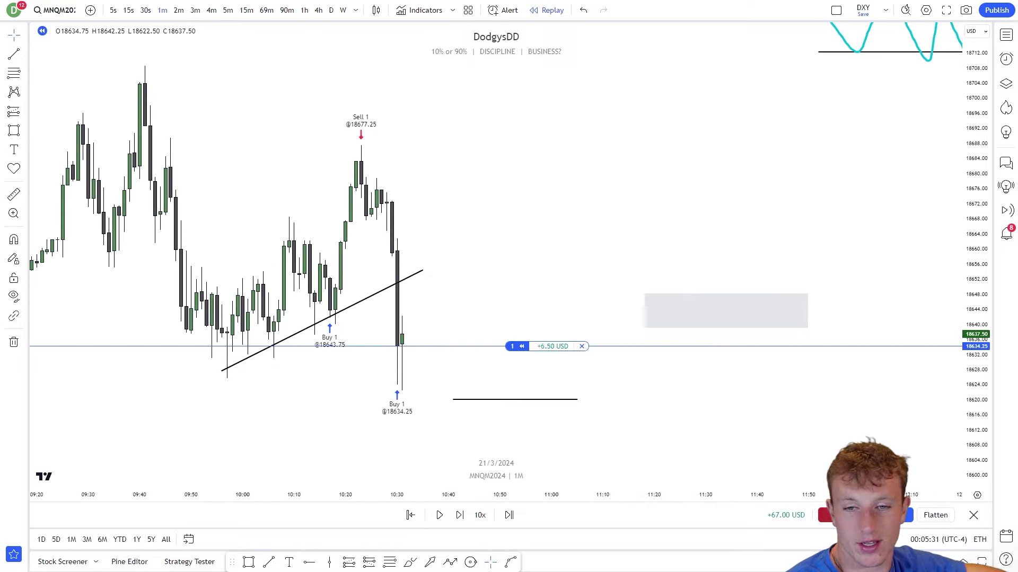
left_click(835, 514)
left_click_drag(439, 345, 446, 353)
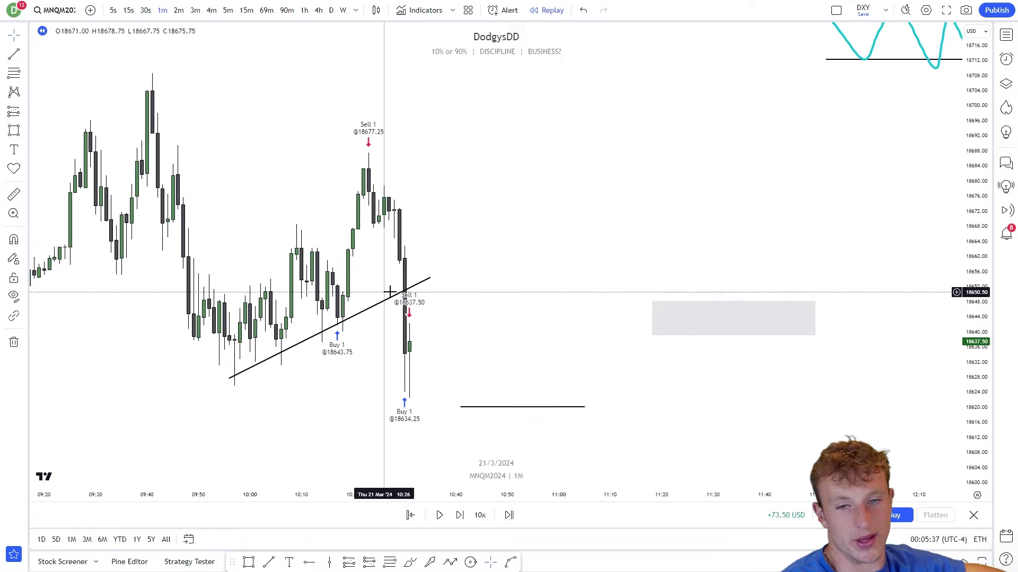
Shift the rising trend line slightly down and later, running from 18626.75 at 09:57 to 18653.25 at 10:36.
left_click_drag(547, 411, 587, 368)
left_click(333, 355)
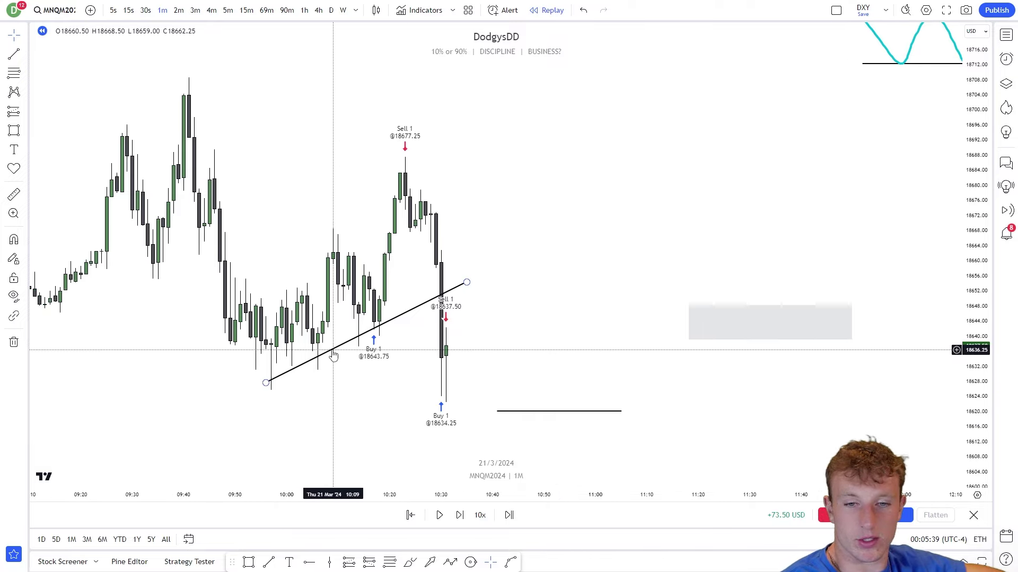
left_click_drag(333, 355, 338, 359)
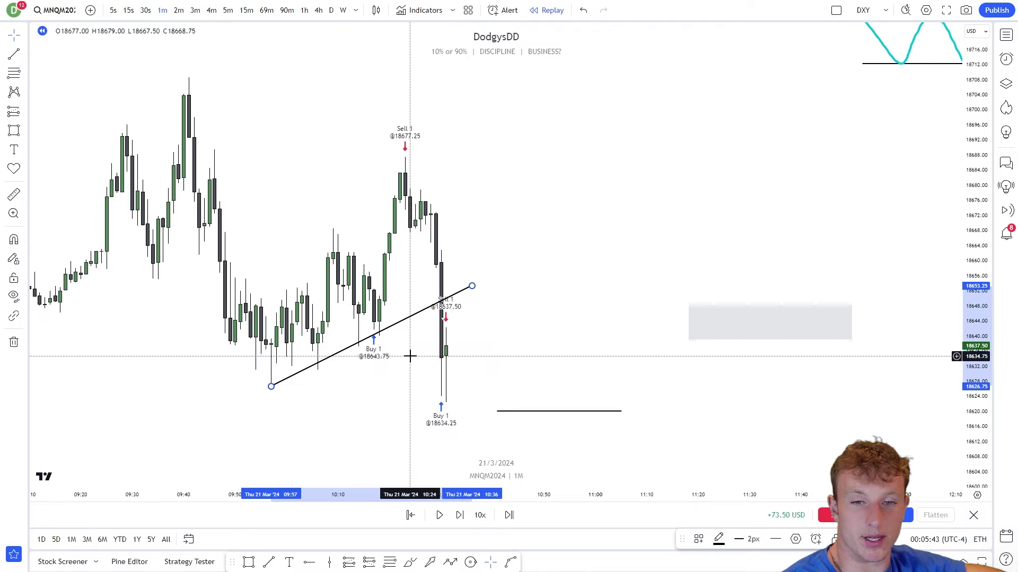
left_click_drag(413, 352, 416, 350)
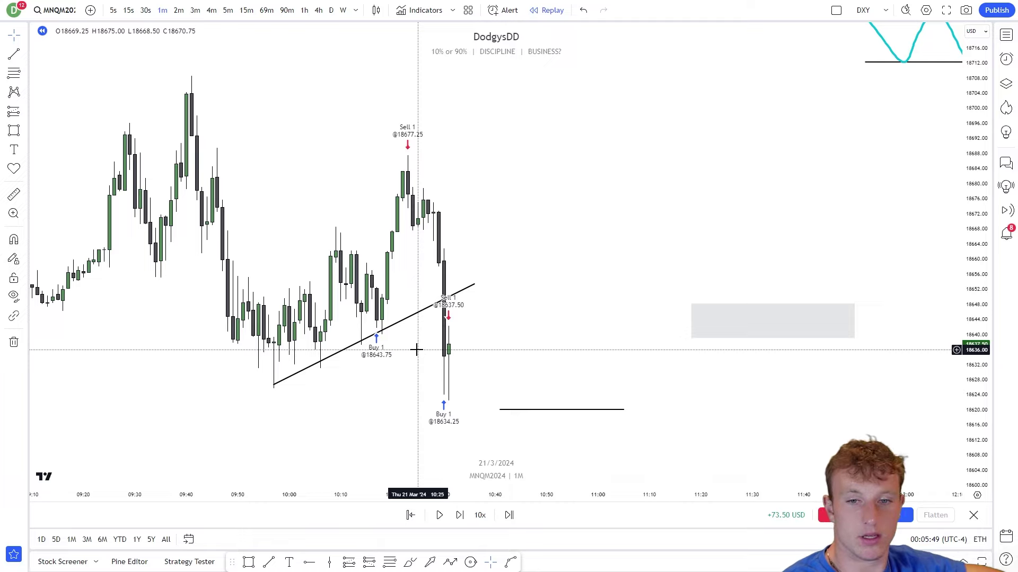
left_click(363, 340)
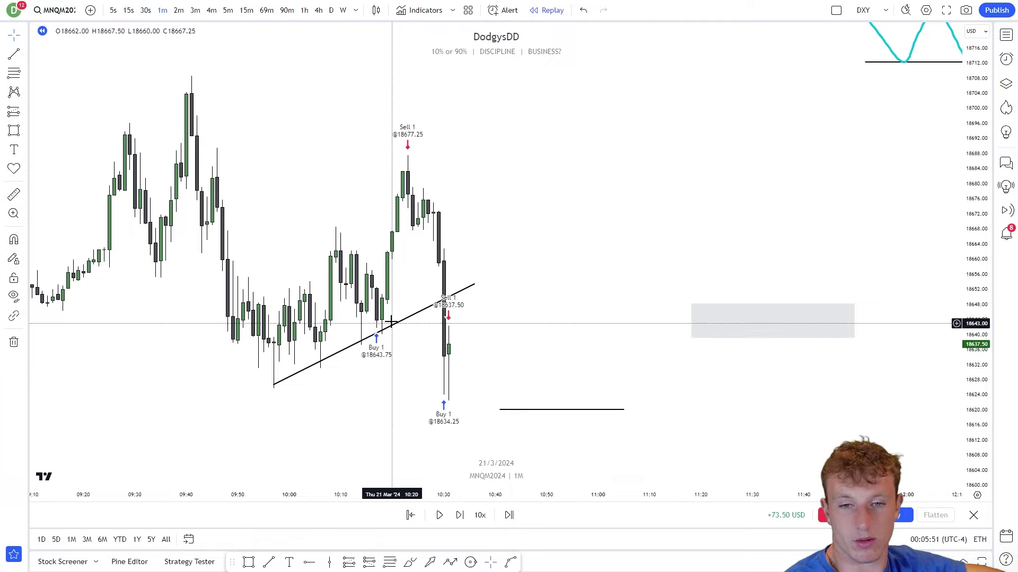
left_click(376, 344)
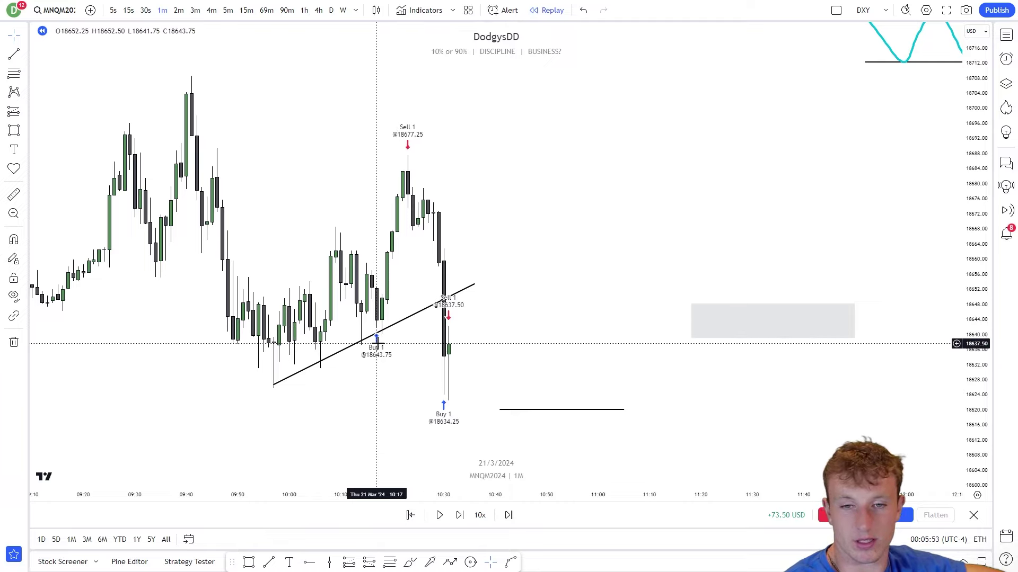
Restart the replay from the 10:29 candle and buy 1 contract at 18659.00 above the shifted trend line.
left_click(410, 516)
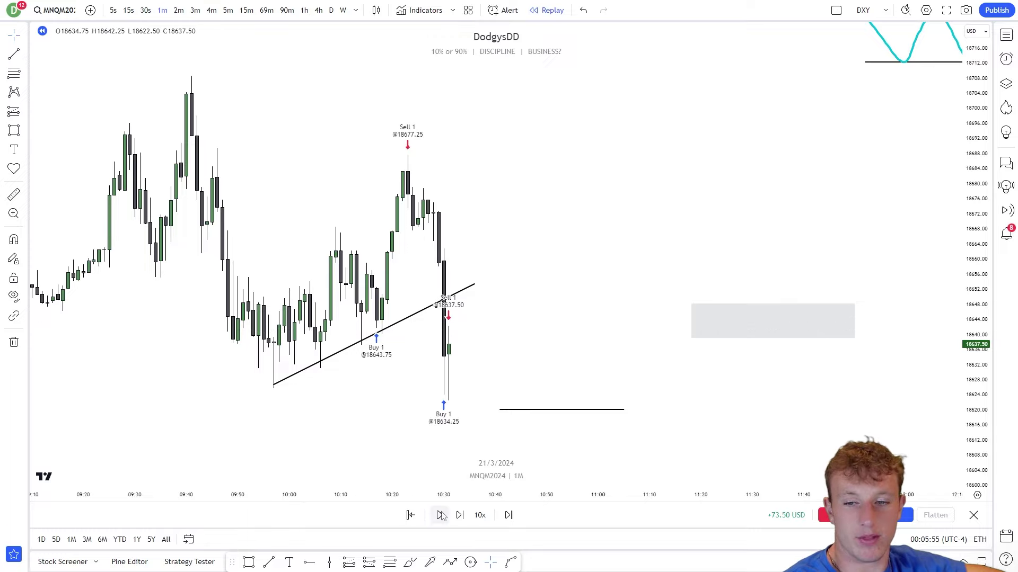
left_click(437, 405)
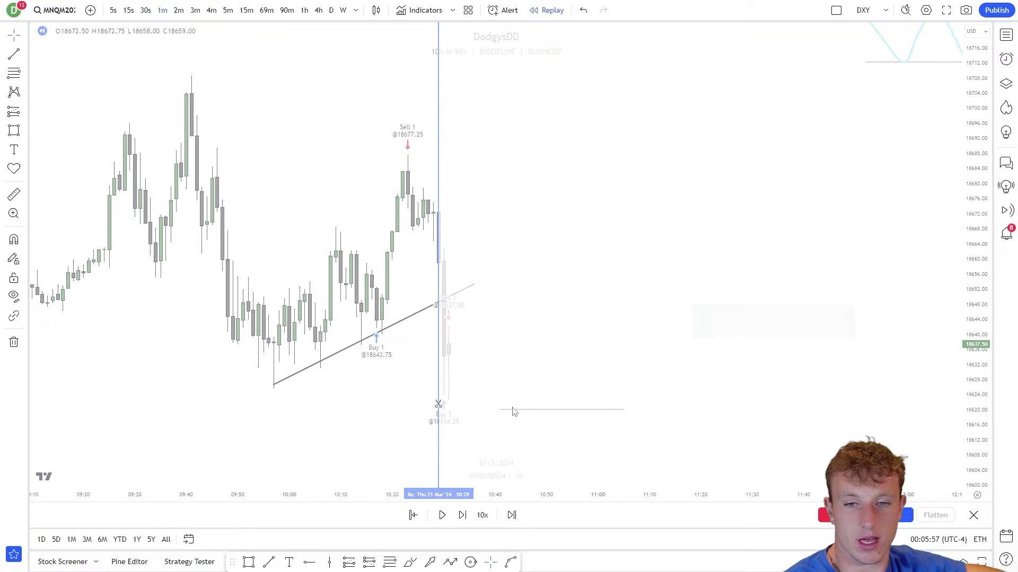
left_click(468, 516)
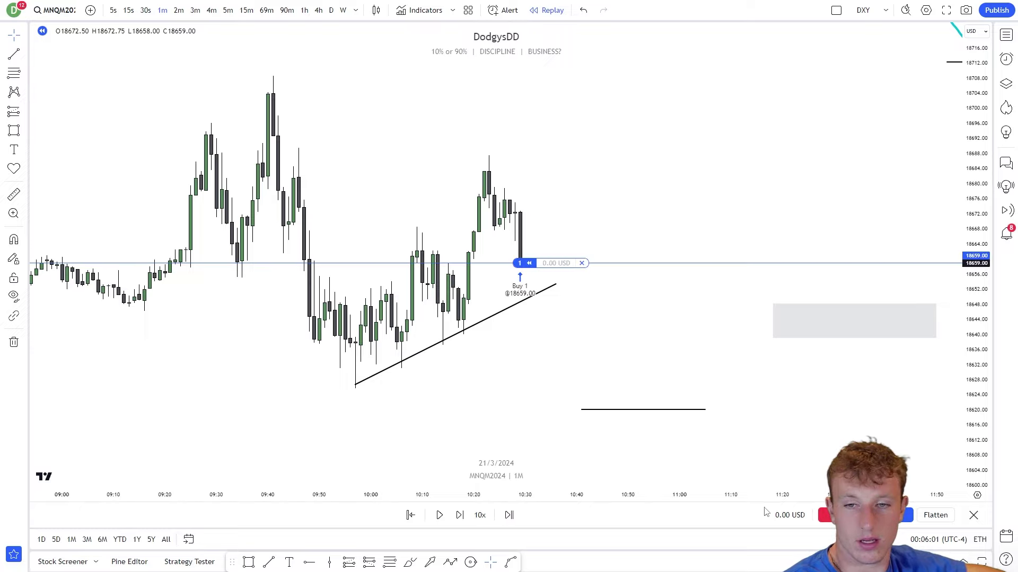
Advance the replay two candles to 10:31 and exit Bar Replay mode.
left_click(463, 518)
left_click(461, 520)
left_click_drag(592, 324, 525, 320)
scroll(525, 320, "up", 1)
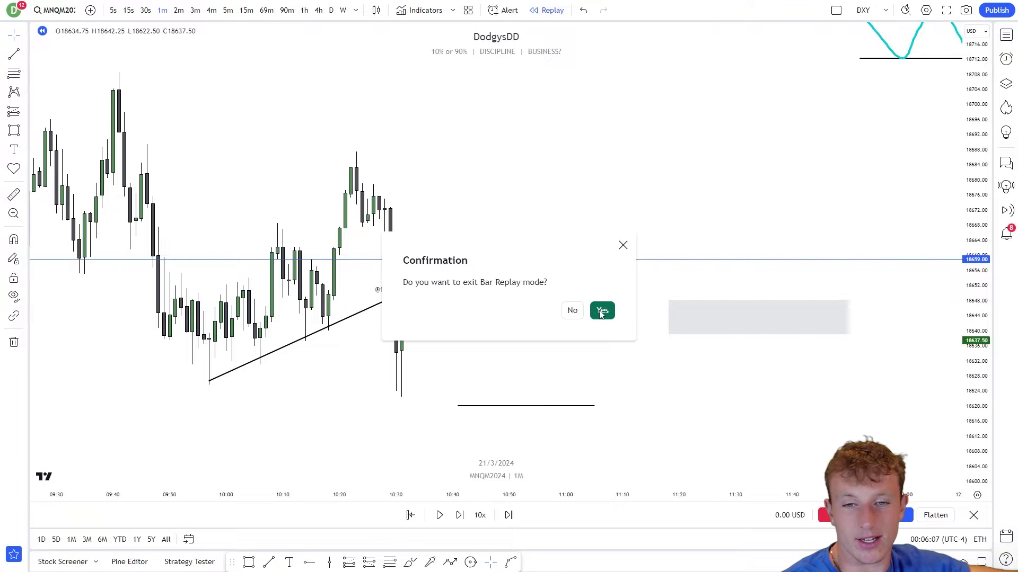
left_click(601, 311)
Examine the 21 March price action around the existing trend line and earlier in the session for another trend line example.
left_click_drag(492, 337, 611, 343)
left_click_drag(408, 313, 954, 344)
scroll(616, 371, "up", 3)
scroll(588, 371, "up", 2)
left_click_drag(466, 371, 792, 370)
scroll(664, 368, "up", 2)
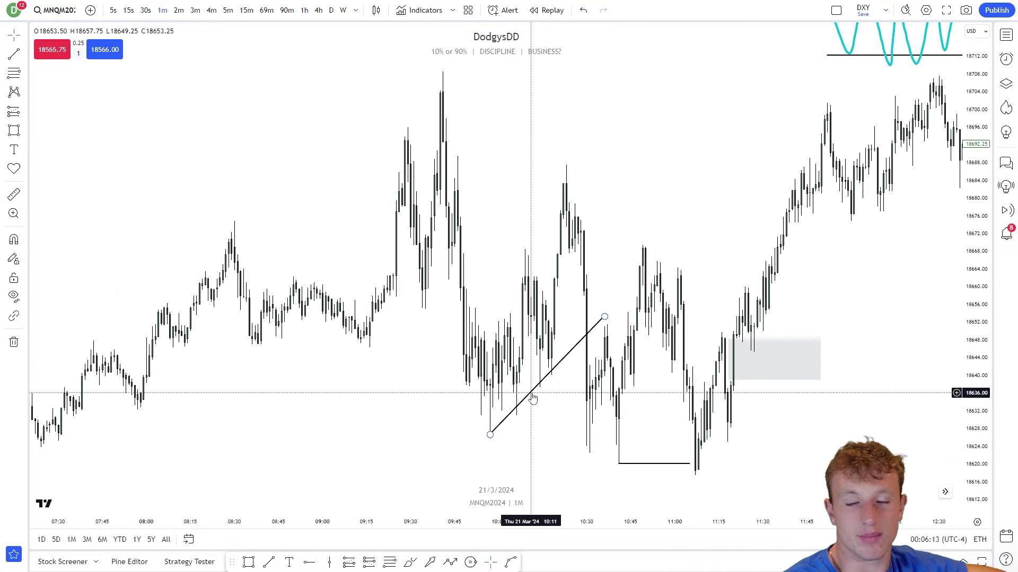
scroll(535, 391, "up", 3)
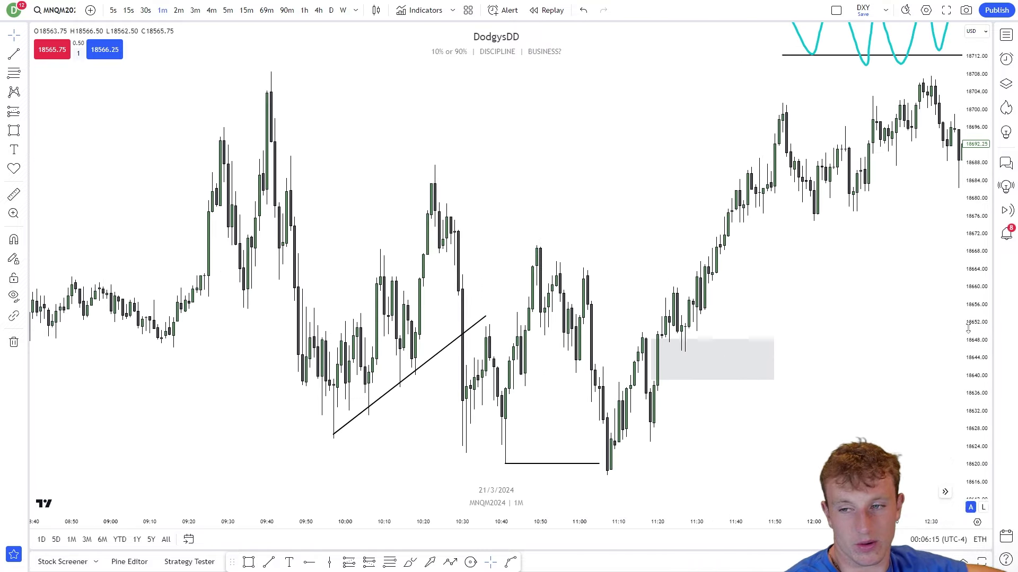
left_click_drag(970, 325, 970, 398)
scroll(740, 363, "down", 2)
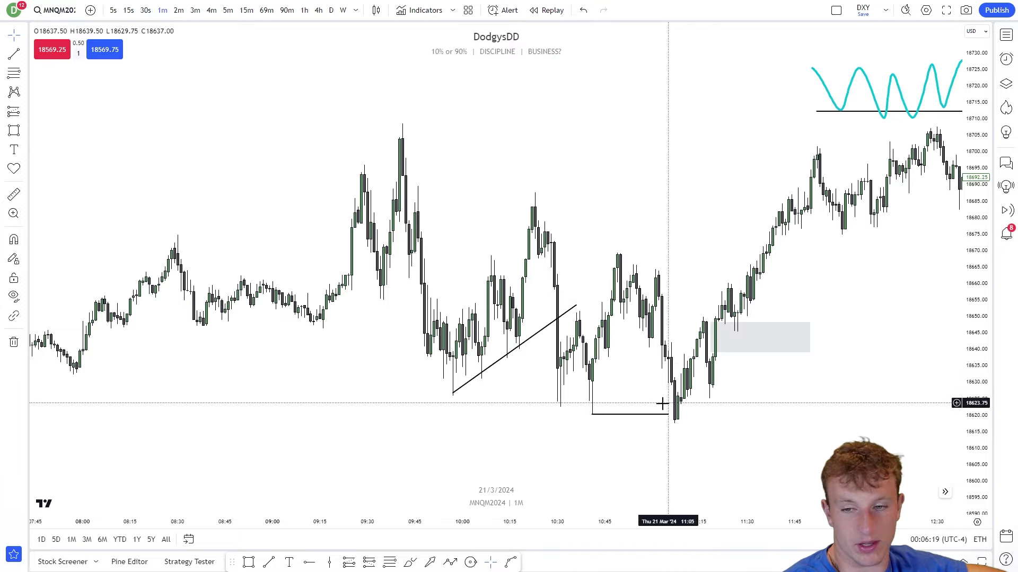
scroll(589, 413, "down", 2)
left_click_drag(467, 420, 765, 406)
scroll(764, 407, "up", 2)
scroll(693, 327, "down", 5)
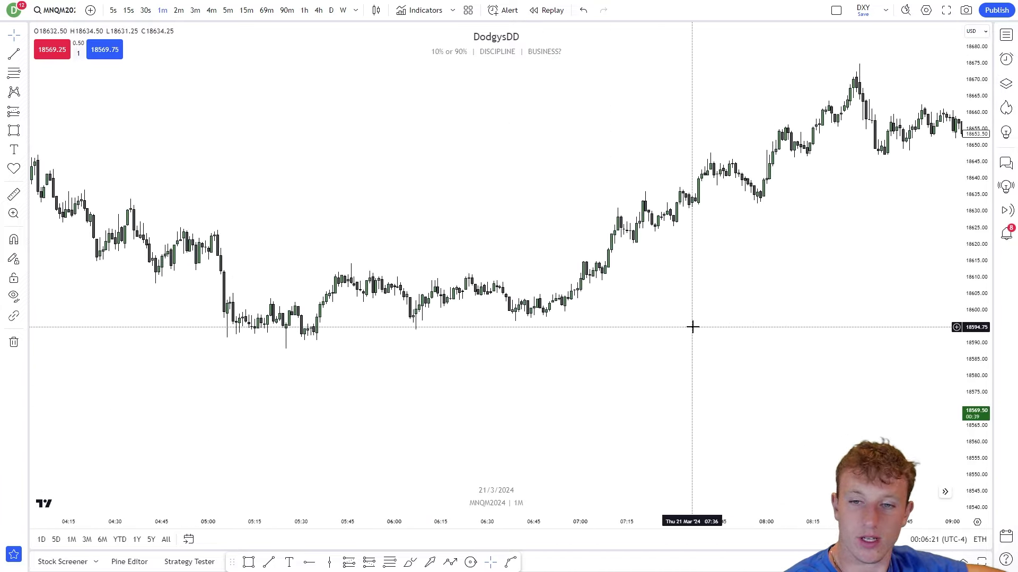
scroll(827, 348, "up", 5)
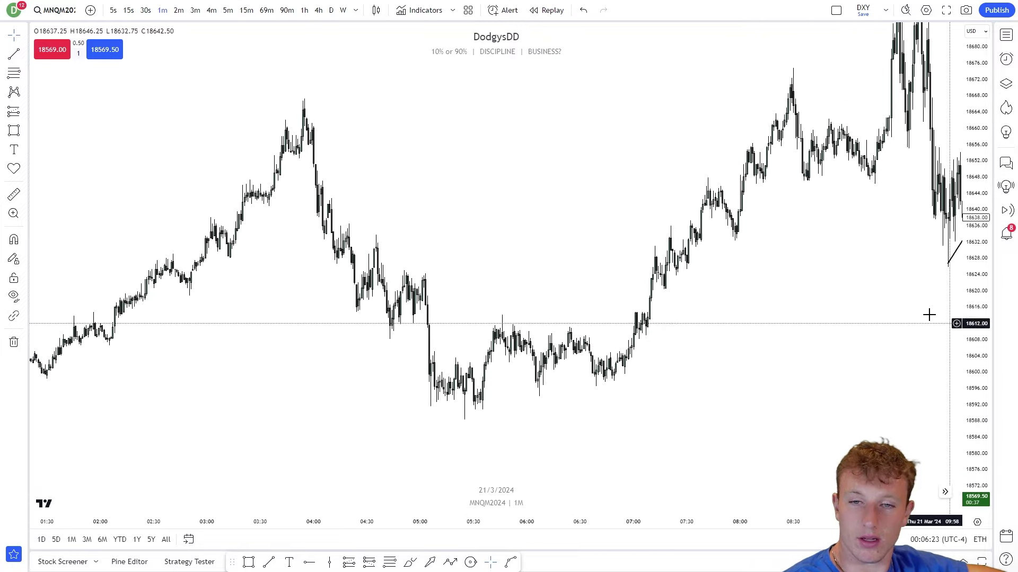
scroll(663, 321, "up", 3)
left_click_drag(662, 321, 517, 367)
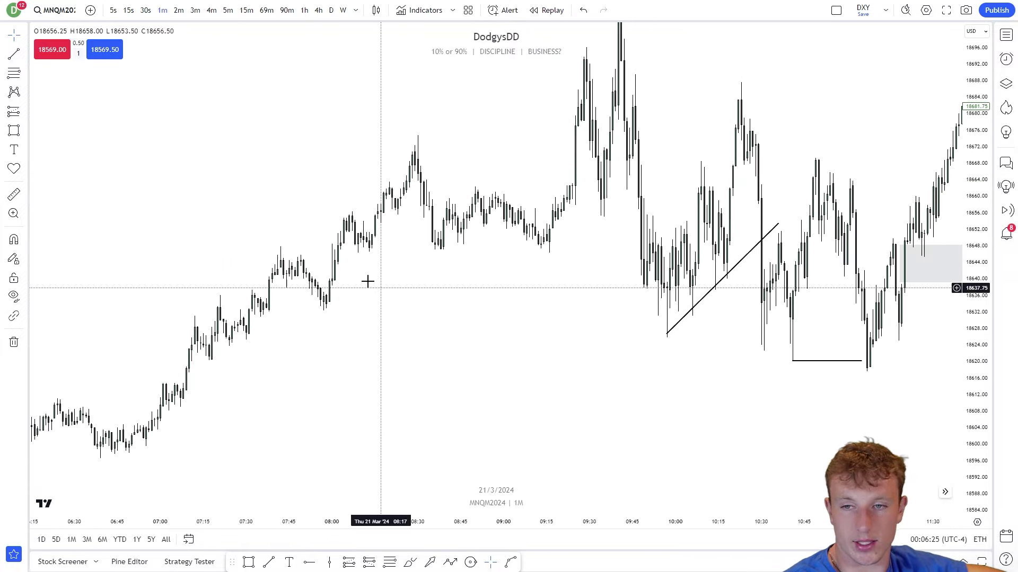
Draw a falling trend line across the highs from 18662.75 at 08:51 to 18650.25 at 09:24.
left_click(478, 186)
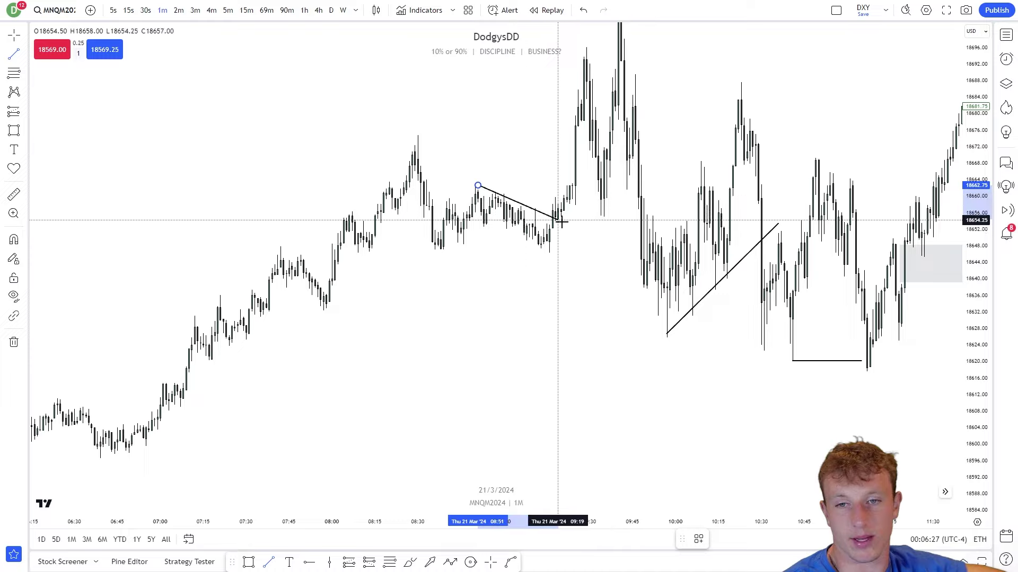
left_click(581, 236)
scroll(818, 282, "up", 2)
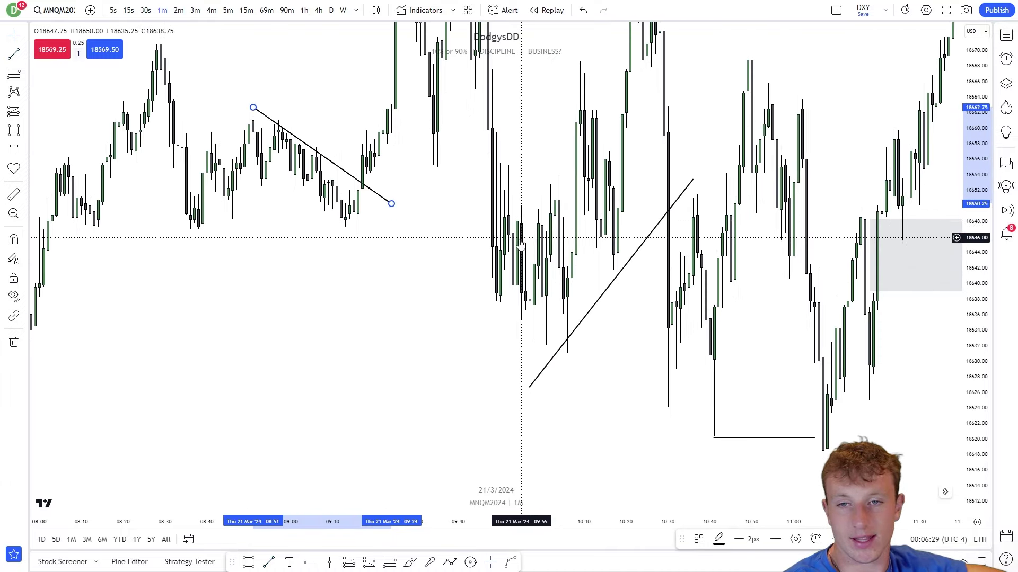
left_click_drag(339, 179, 514, 256)
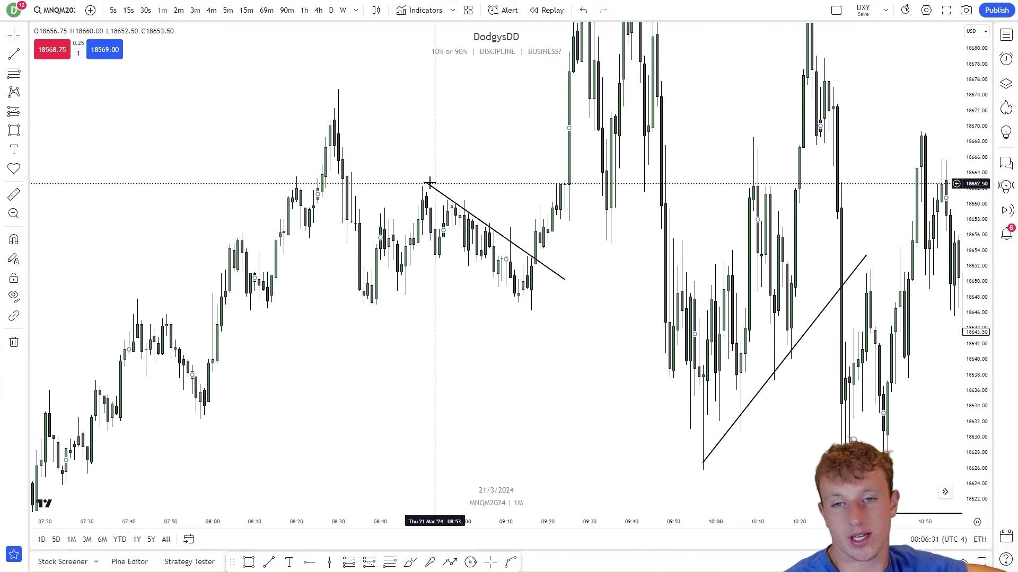
left_click(535, 261)
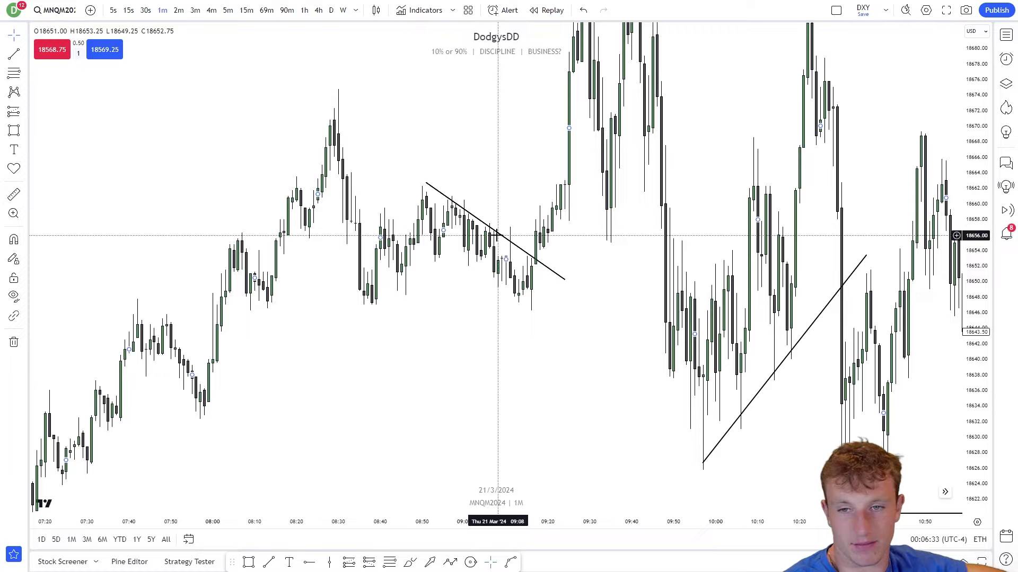
Draw a slightly falling trend line from 18611.25 at 05:41 to about 18606.50 near 07:34, and delete it.
scroll(412, 337, "down", 3)
left_click_drag(523, 369, 620, 273)
left_click_drag(433, 464, 629, 316)
left_click_drag(594, 346, 625, 311)
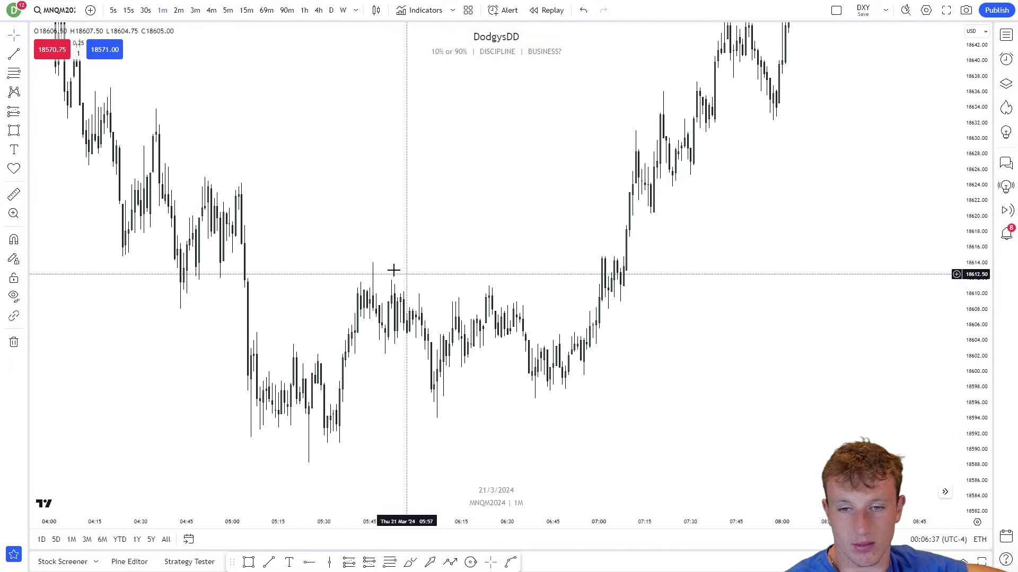
left_click(14, 54)
left_click(357, 284)
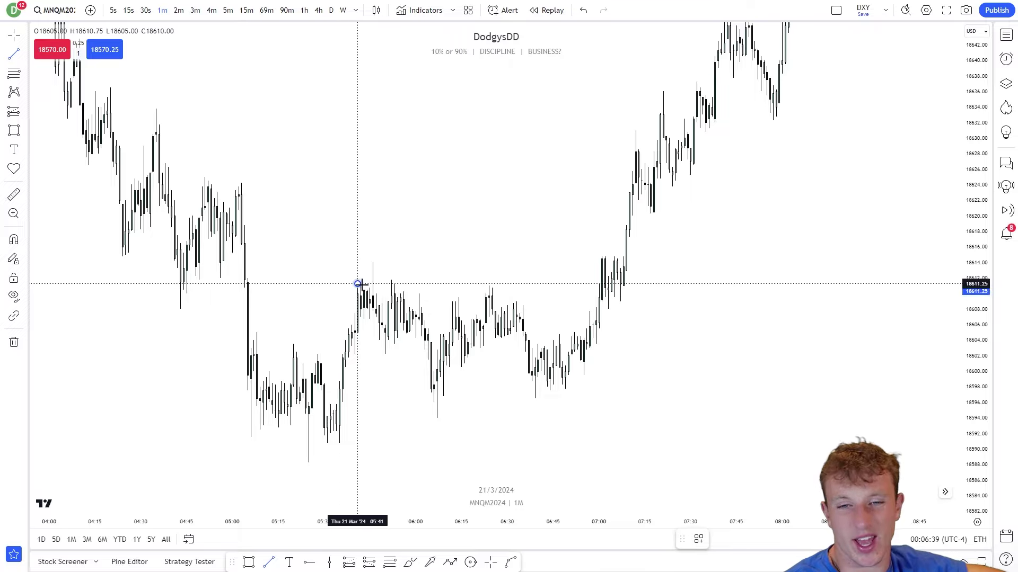
left_click(703, 320)
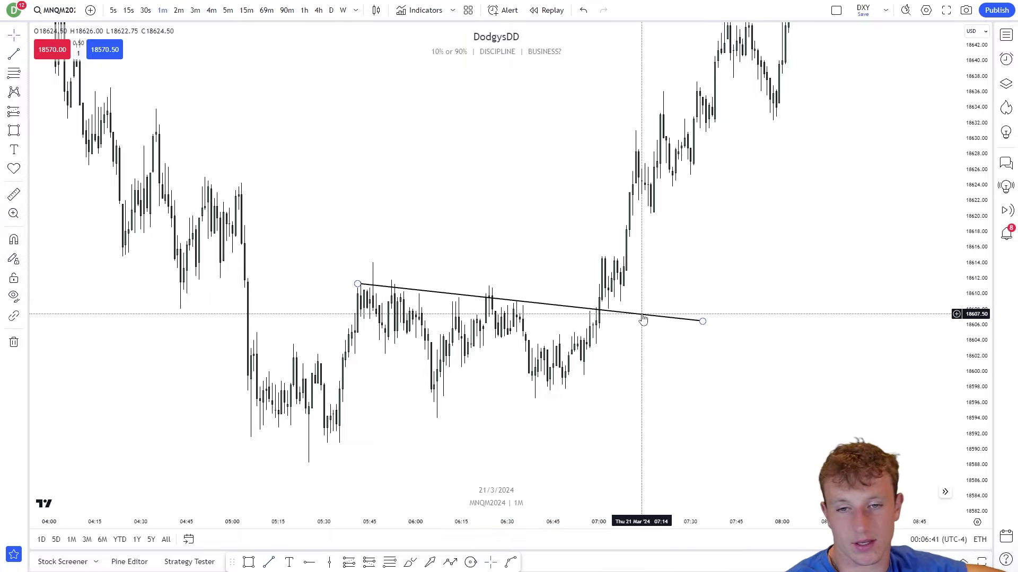
key("Delete")
Draw a steep falling trend line from 18646.75 at 04:04 to about 18623 near 04:39.
scroll(593, 304, "down", 2)
left_click_drag(451, 233, 689, 370)
left_click_drag(613, 333, 701, 356)
scroll(701, 357, "up", 2)
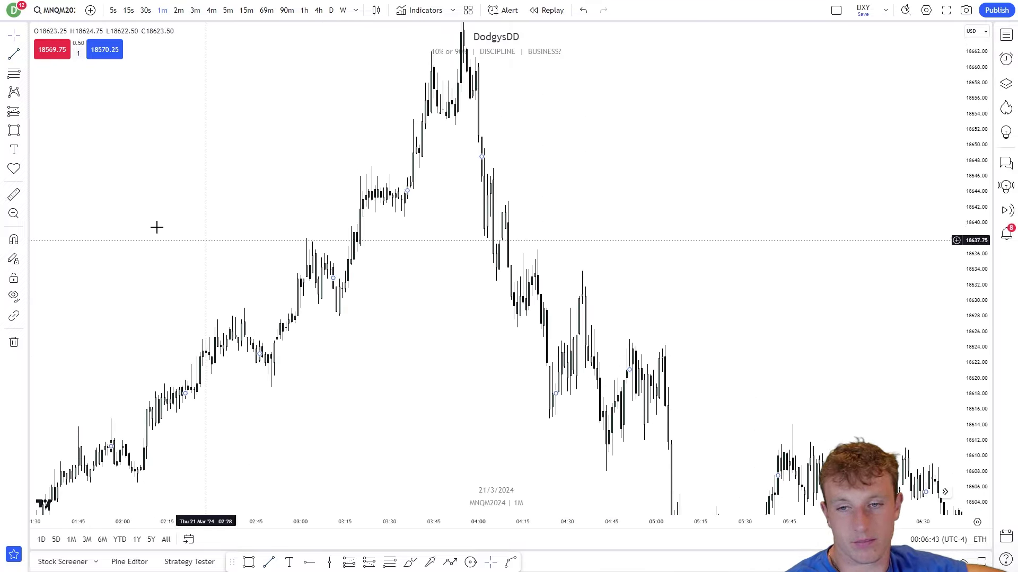
key("alt+t")
left_click(489, 169)
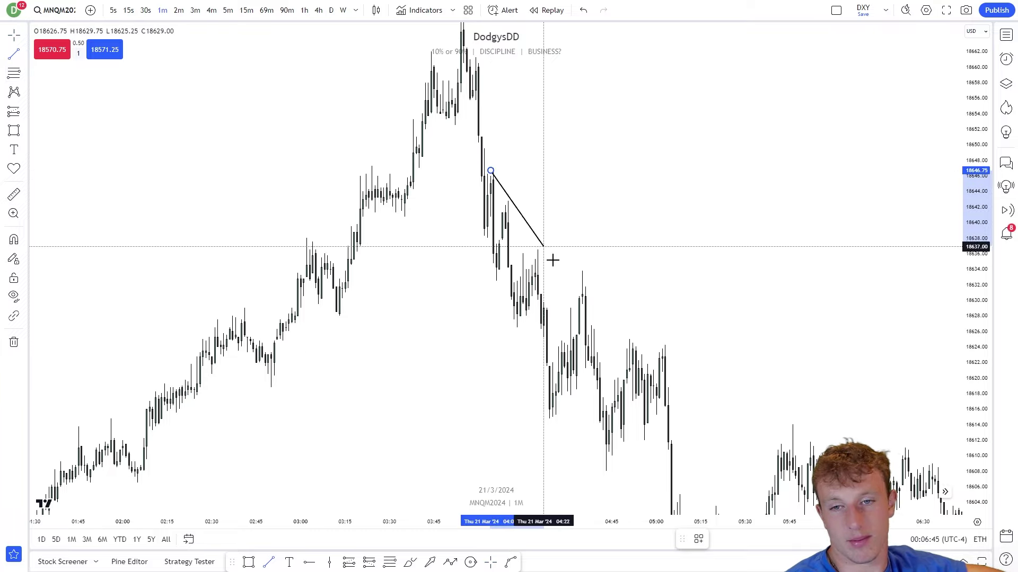
scroll(564, 262, "up", 3)
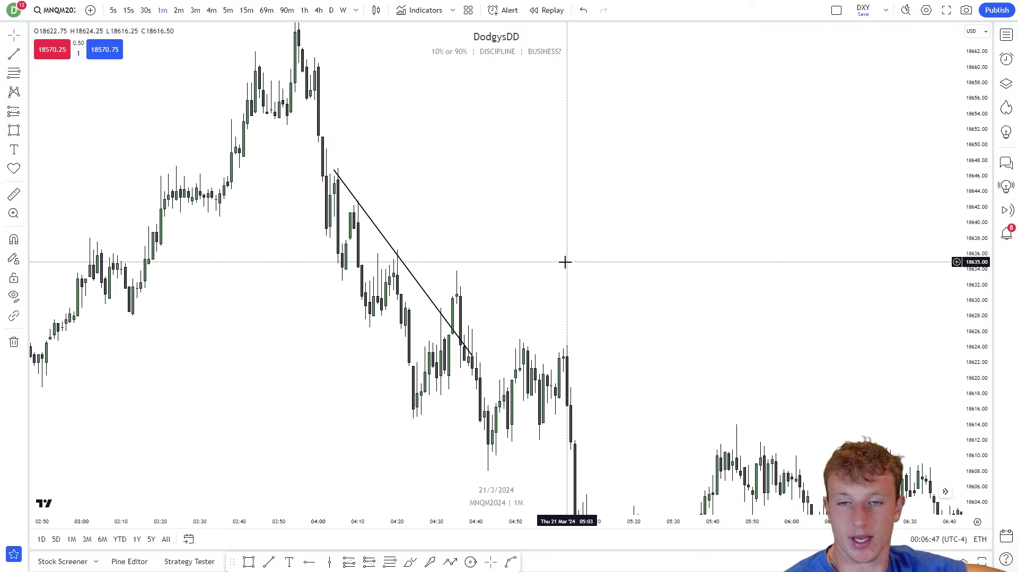
Swing the falling trend line's end to about 18624 near 05:21, return it to 18621.75 at 04:37, and delete the line.
left_click(614, 346)
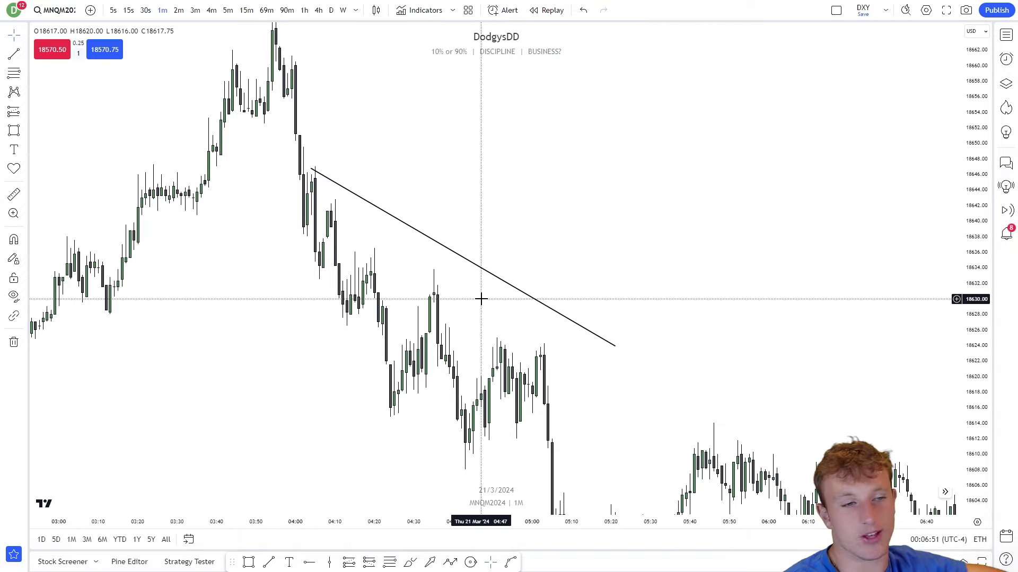
left_click_drag(615, 345, 433, 333)
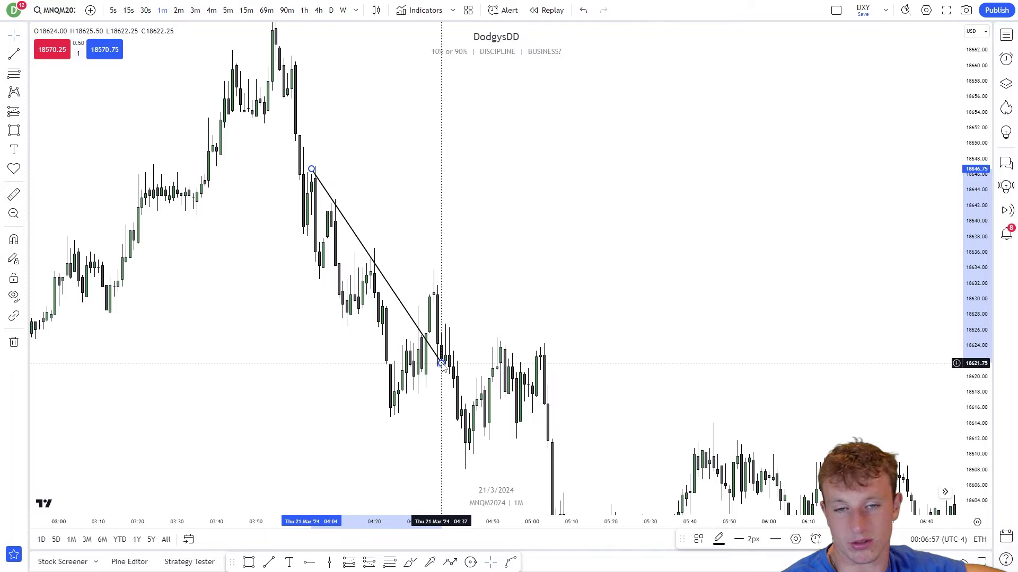
key("Delete")
Search back through the one-minute chart to the 20 March price action around 14:00 for another trend line example.
left_click_drag(318, 363, 859, 356)
scroll(663, 422, "down", 3)
left_click_drag(607, 481, 746, 295)
scroll(641, 352, "down", 2)
left_click_drag(650, 363, 842, 203)
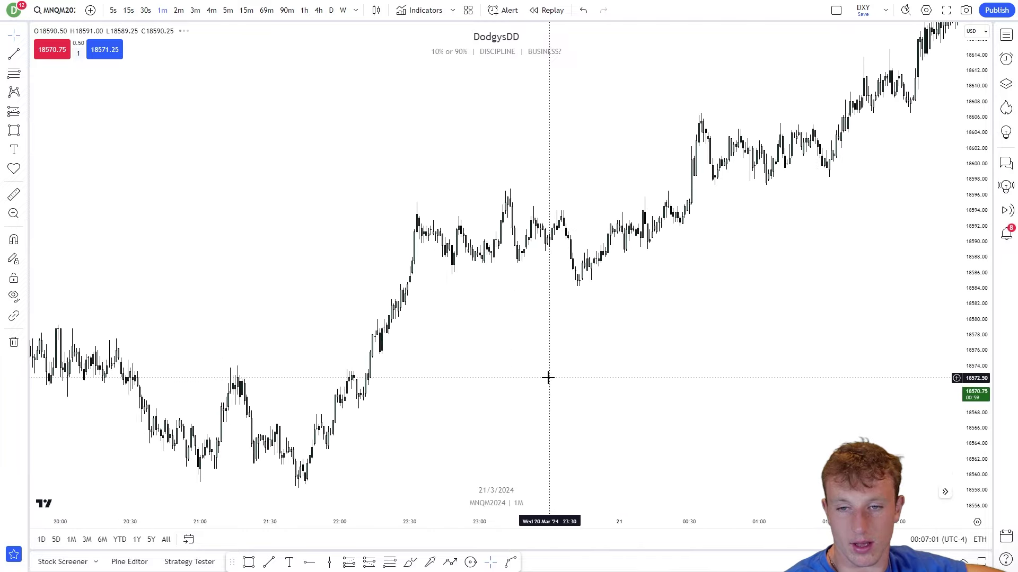
left_click_drag(515, 384, 703, 319)
left_click_drag(551, 392, 806, 352)
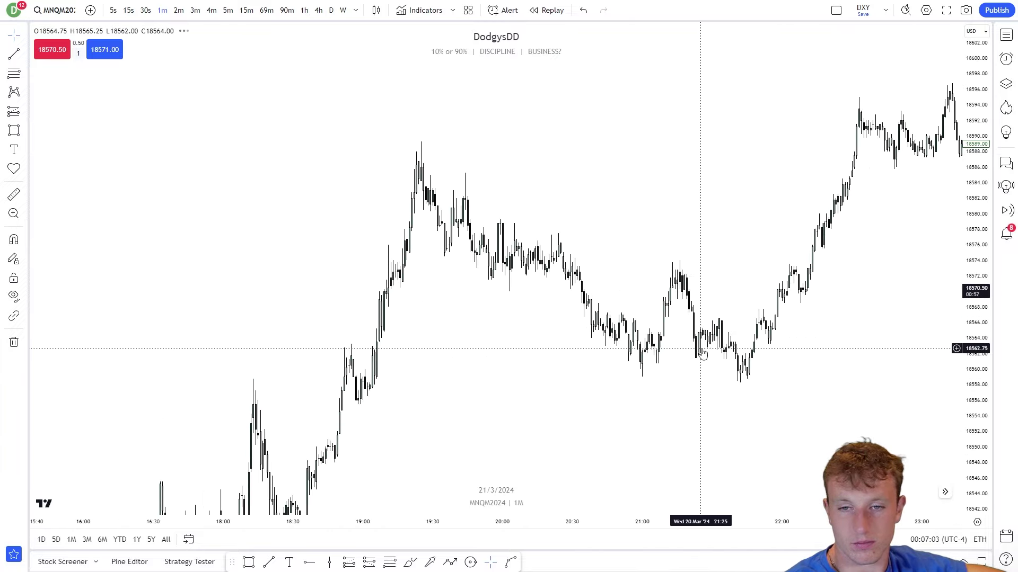
scroll(611, 355, "left", 10)
scroll(661, 332, "left", 10)
scroll(762, 236, "up", 3)
left_click_drag(651, 441, 908, 143)
left_click_drag(973, 259, 962, 474)
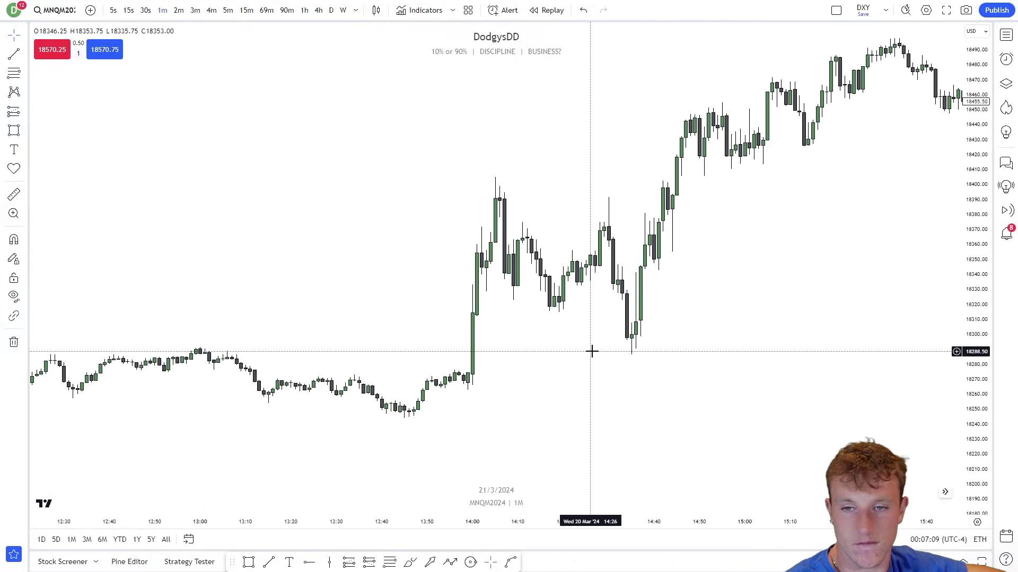
Draw a falling trend line across the 20 March highs from 18403.75 at 14:04 to about 18377 near 15:04.
left_click_drag(592, 351, 368, 246)
left_click(14, 53)
left_click(302, 182)
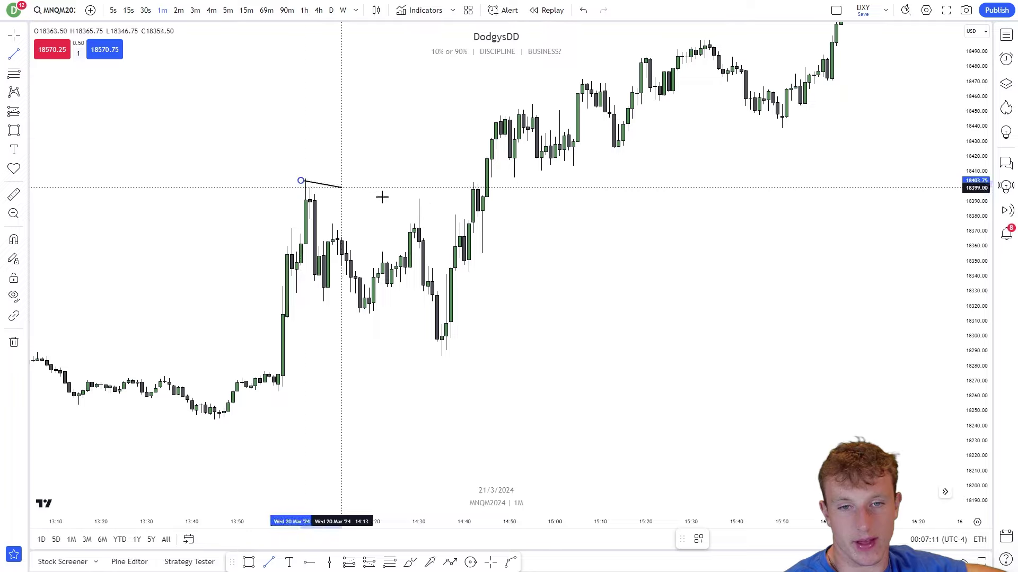
left_click(572, 220)
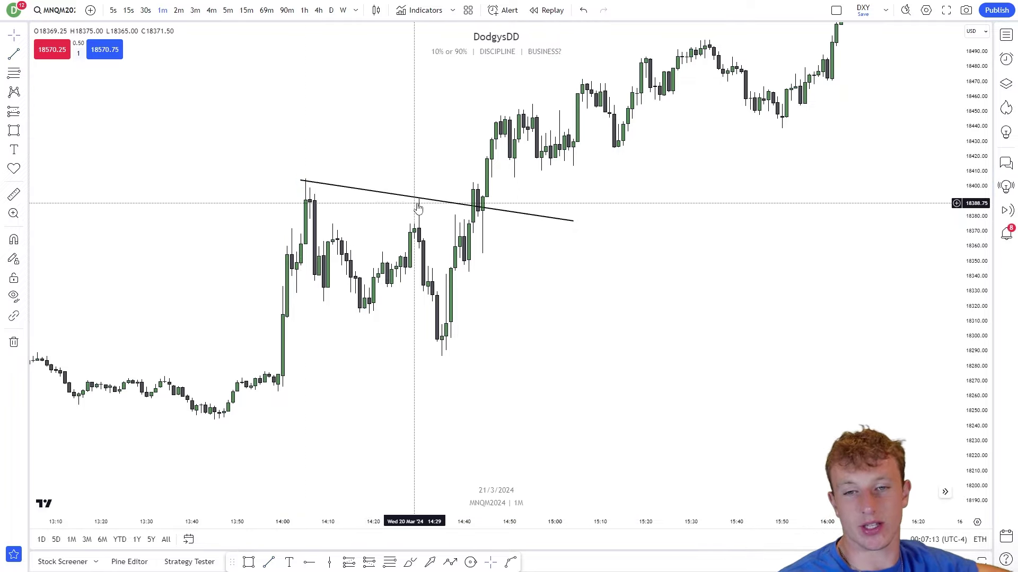
Search further back through the chart to the morning price action of 19 March for another trend line example.
scroll(403, 340, "down", 4)
left_click_drag(438, 387, 901, 254)
scroll(663, 300, "down", 6)
left_click_drag(549, 319, 790, 365)
scroll(828, 355, "up", 2)
left_click_drag(978, 386, 933, 117)
left_click_drag(747, 318, 878, 295)
left_click_drag(358, 378, 845, 367)
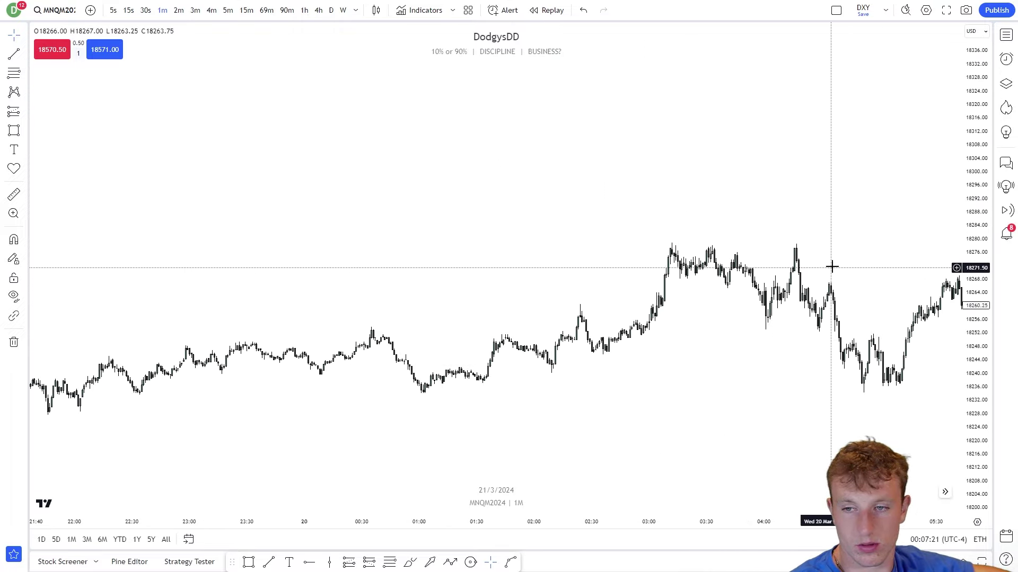
left_click_drag(654, 396, 885, 313)
scroll(781, 336, "down", 3)
left_click_drag(665, 329, 866, 438)
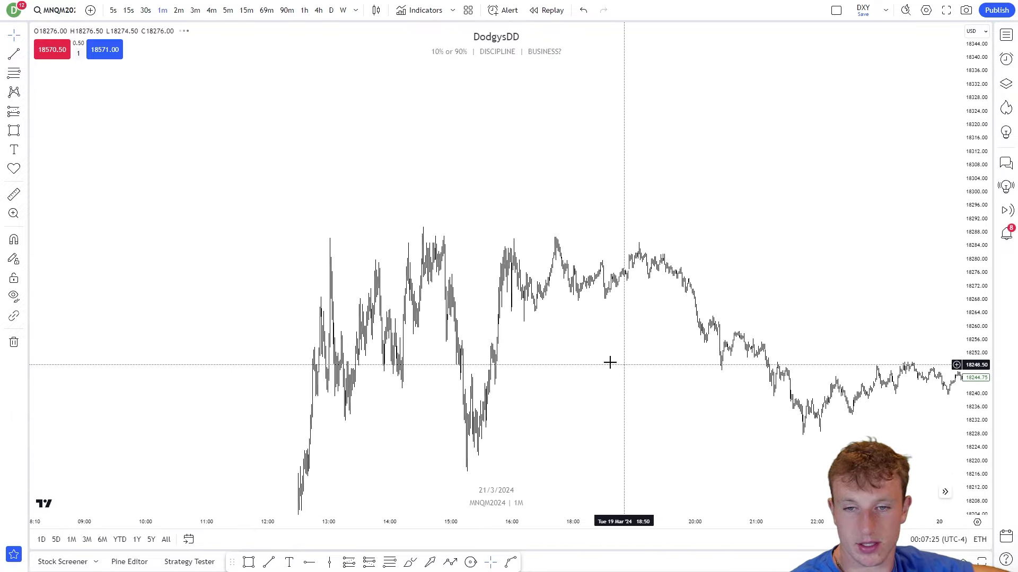
scroll(474, 377, "up", 3)
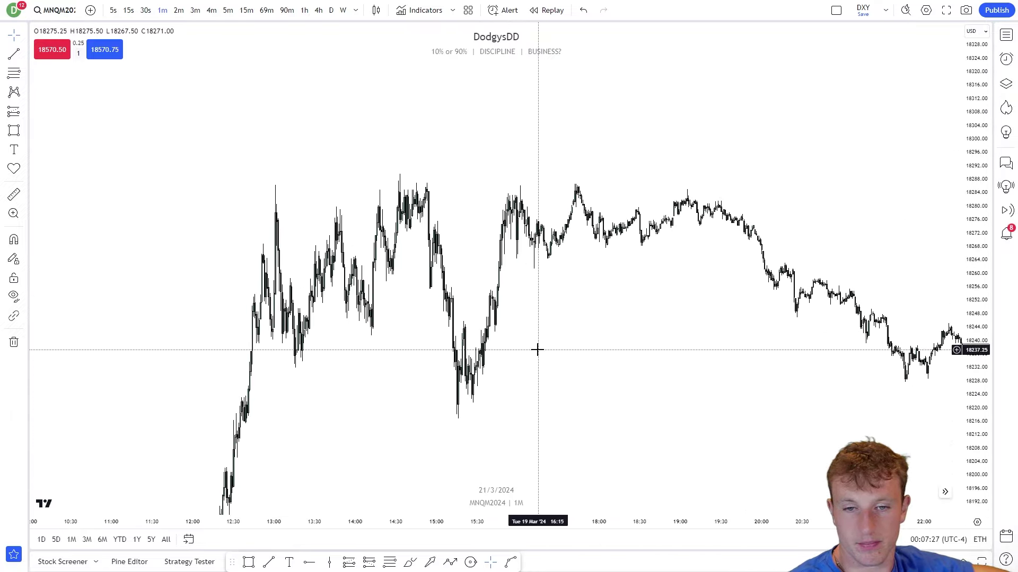
scroll(536, 348, "up", 1)
left_click_drag(499, 396, 728, 183)
left_click_drag(507, 411, 669, 171)
left_click_drag(527, 341, 832, 245)
scroll(768, 269, "up", 4)
left_click_drag(712, 261, 560, 351)
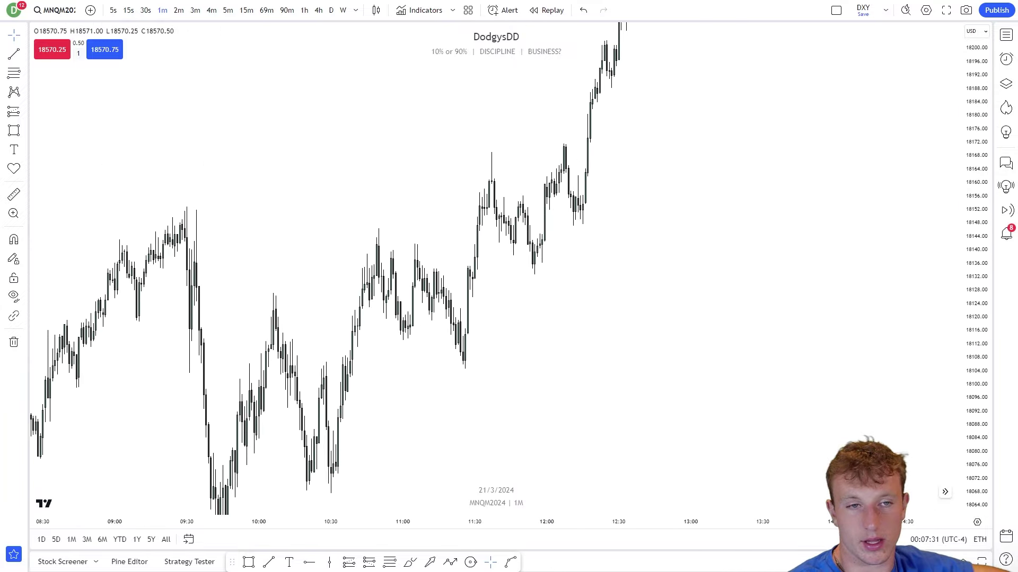
Draw a falling trend line across the 19 March highs from 18146.00 at 10:50 to about 18123 near 11:34.
key("alt+t")
left_click(379, 229)
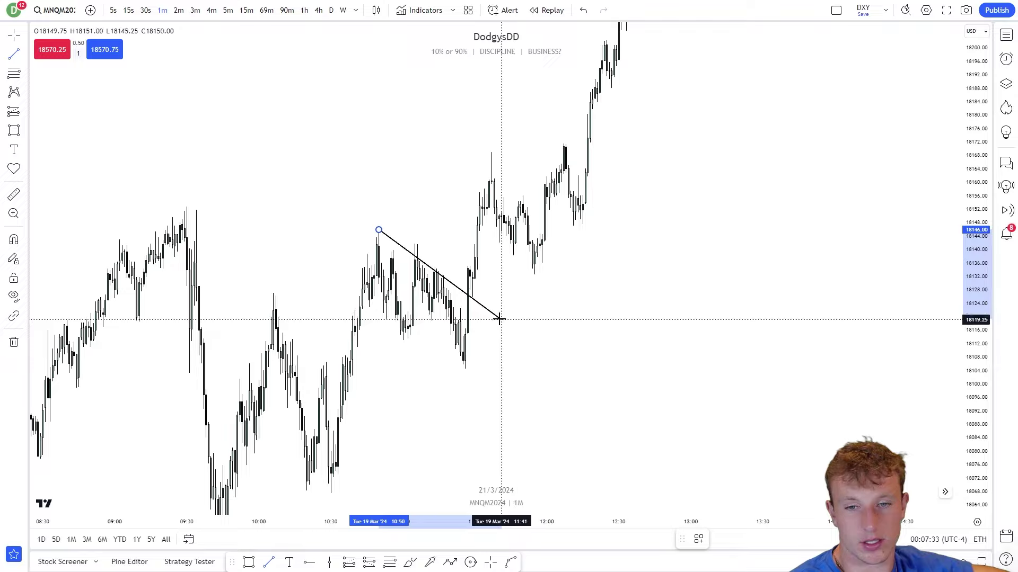
left_click(484, 305)
scroll(502, 320, "up", 3)
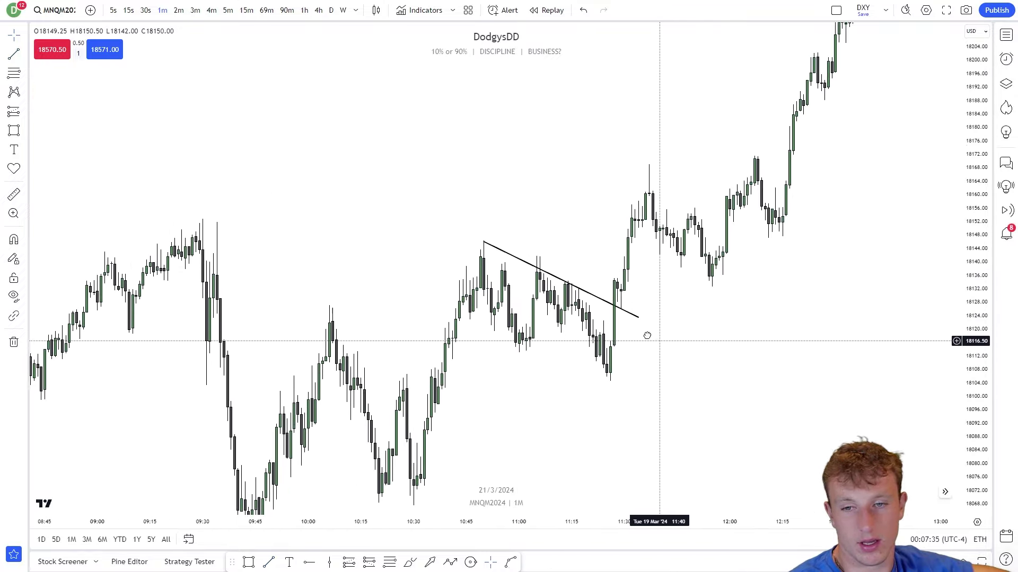
Start a bar replay at 11:09 on 19 March and advance it bar by bar to about 11:18.
left_click(551, 10)
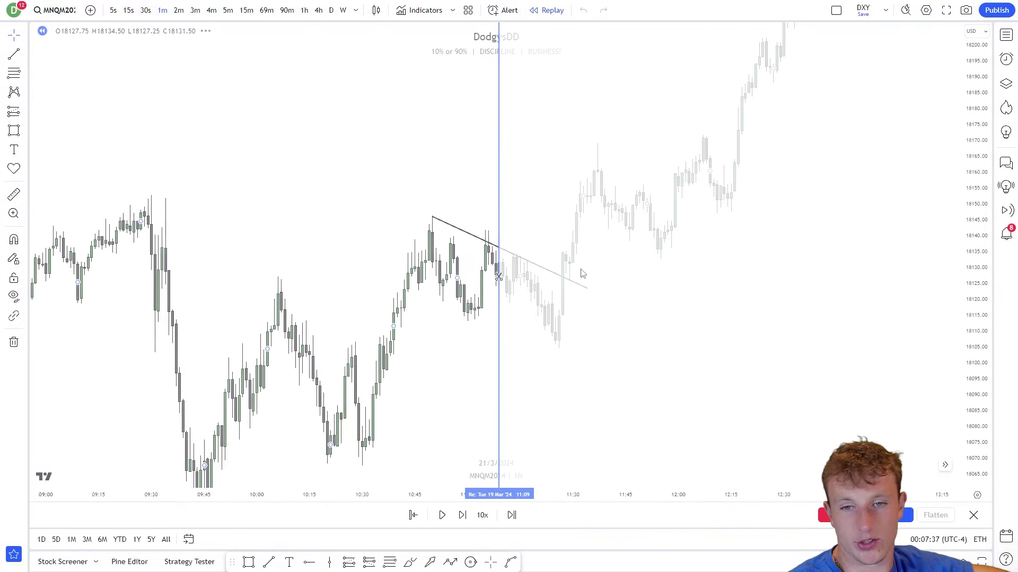
left_click(499, 276)
left_click(462, 515)
left_click(462, 515)
left_click(462, 515)
left_click(462, 515)
left_click(462, 515)
left_click(462, 516)
left_click(462, 515)
left_click(462, 515)
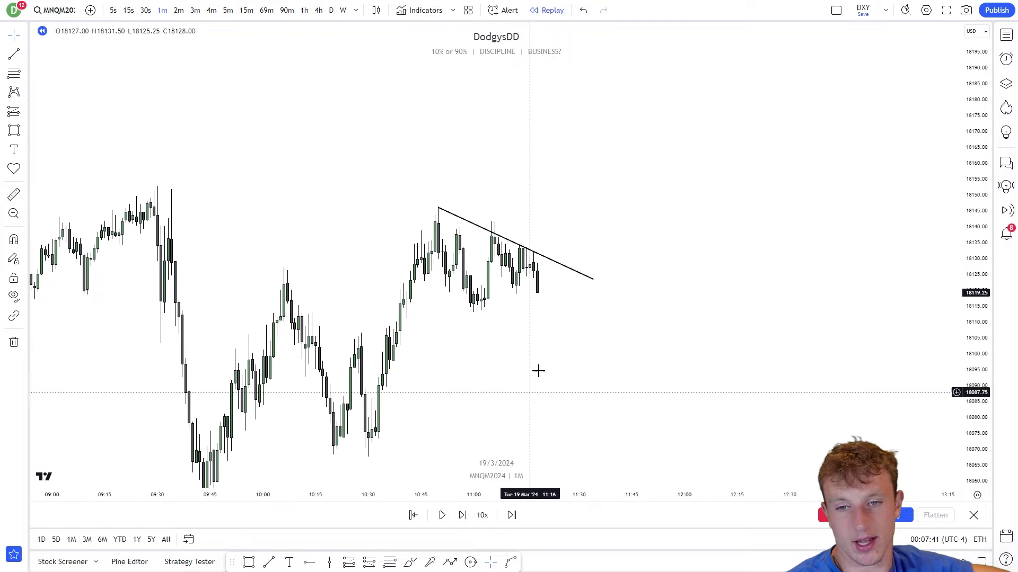
Advance the replay bar by bar to about 11:36, past the break above the falling trend line.
scroll(530, 260, "up", 1)
left_click_drag(966, 295, 960, 138)
left_click(412, 196)
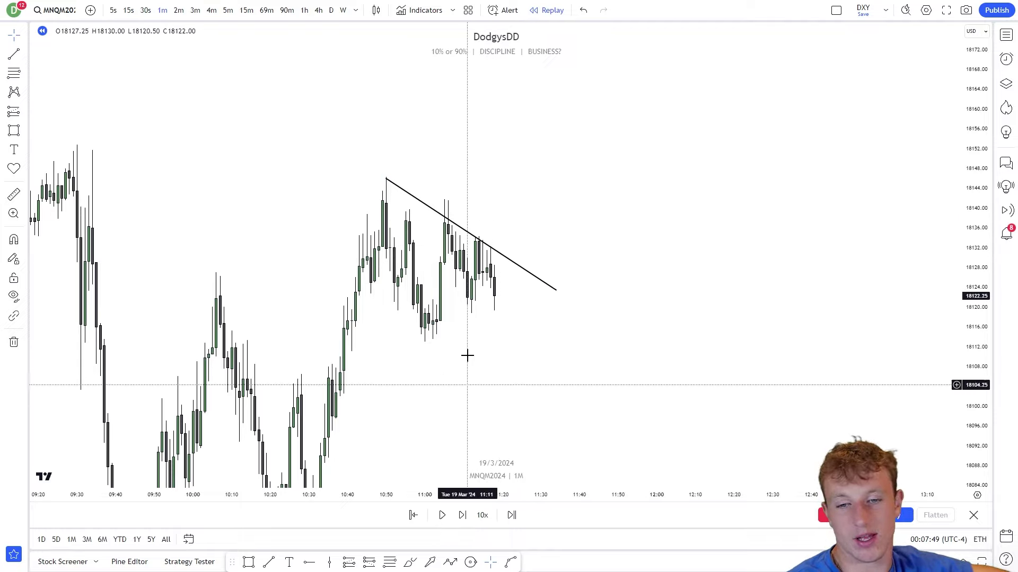
left_click(462, 516)
left_click(461, 516)
left_click(462, 516)
left_click(461, 516)
left_click(461, 516)
left_click(462, 516)
left_click(461, 516)
left_click(462, 516)
left_click(462, 516)
left_click(461, 516)
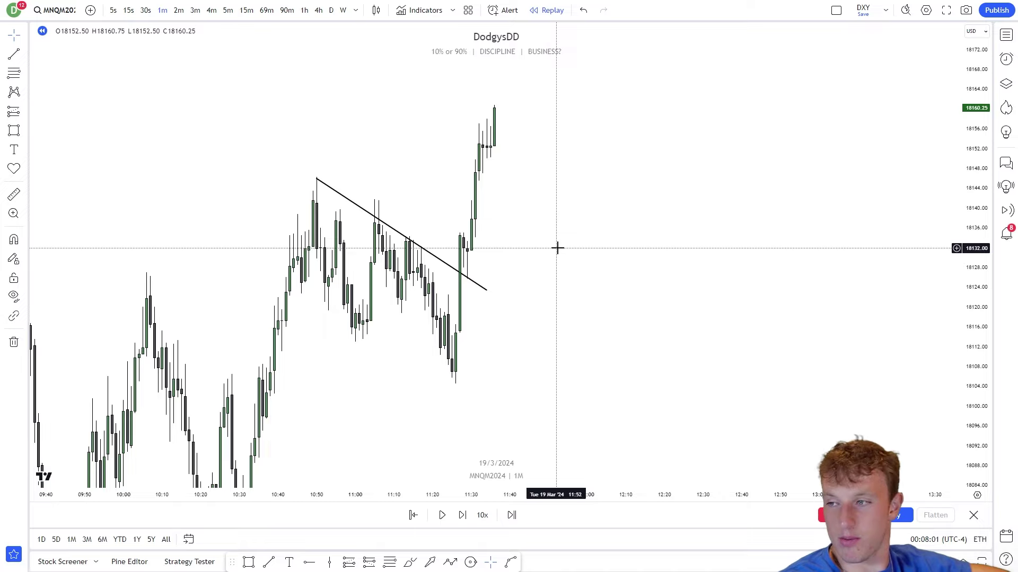
Extend the falling trend line's lower end to about 18117.50 near 11:47.
left_click_drag(556, 247, 715, 241)
scroll(710, 249, "up", 1)
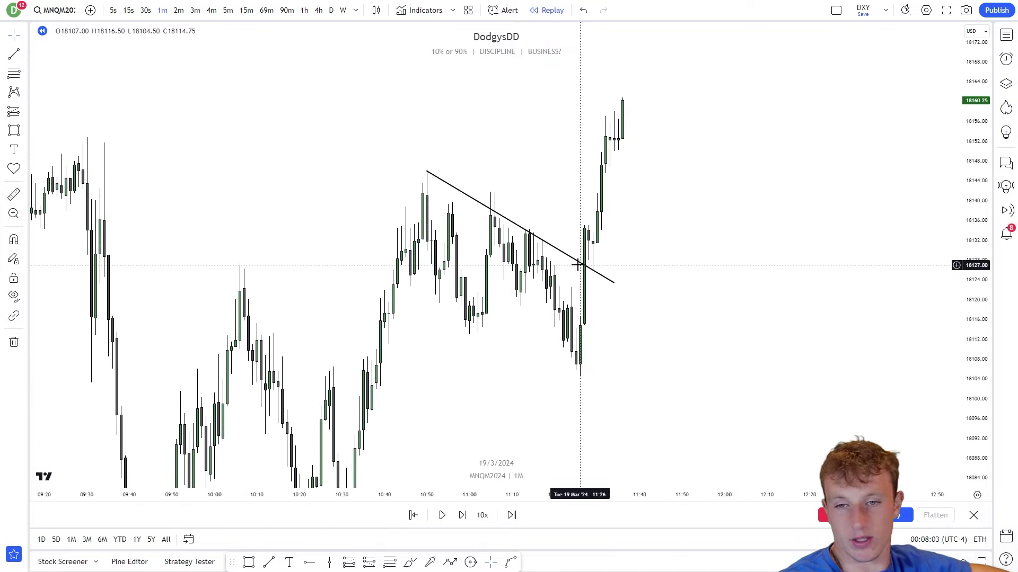
left_click_drag(613, 283, 704, 325)
left_click(703, 325)
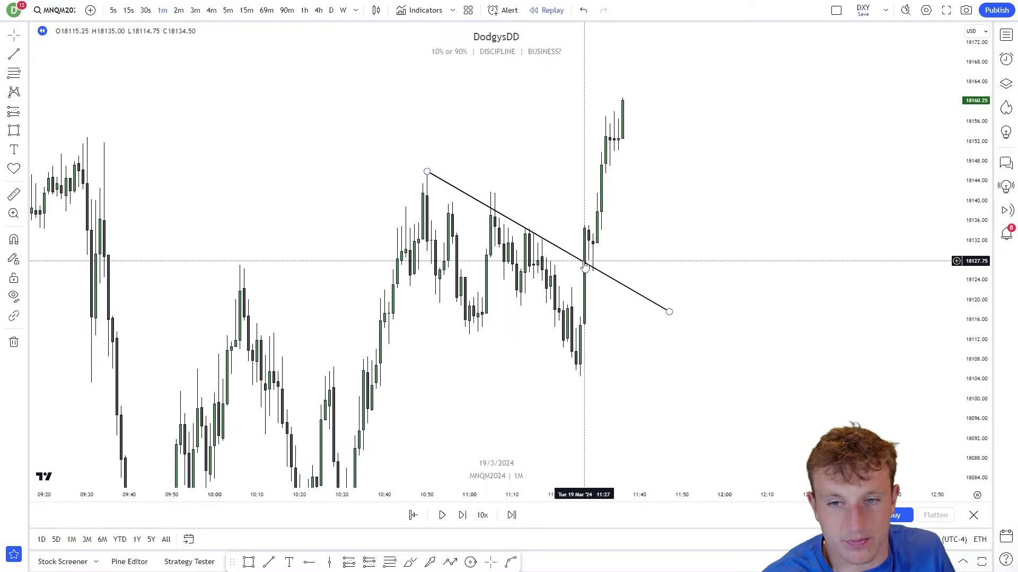
Draw a horizontal trend line at about 18174 from about 11:42 to 12:29, in the empty area above price.
scroll(714, 229, "up", 1)
left_click_drag(599, 243, 550, 348)
left_click(14, 59)
left_click(566, 136)
left_click(787, 136)
left_click_drag(720, 171, 643, 171)
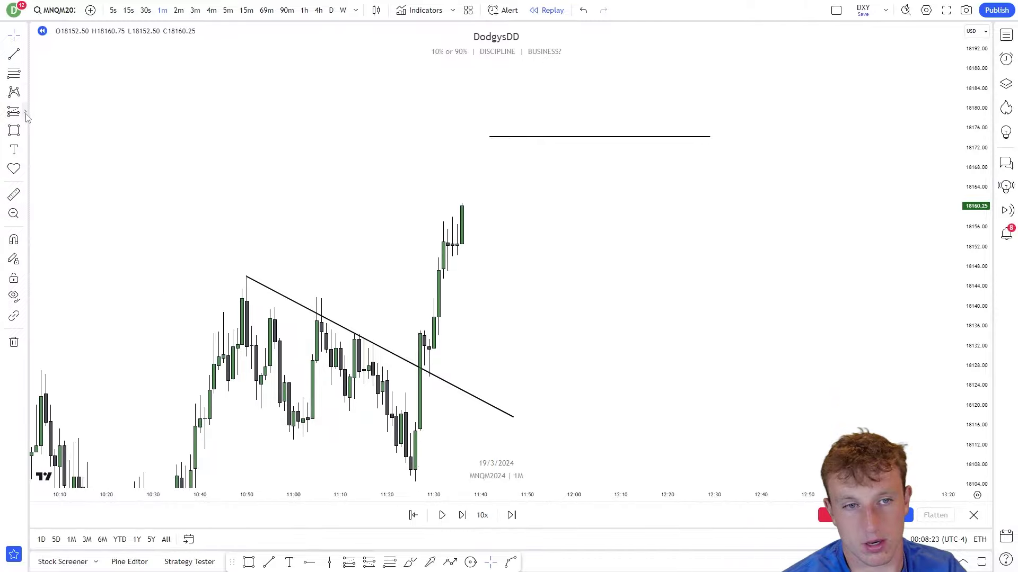
Sketch a brush path that zigzags under the horizontal line, breaks above it, retests it and rallies.
left_click(24, 133)
left_click(53, 144)
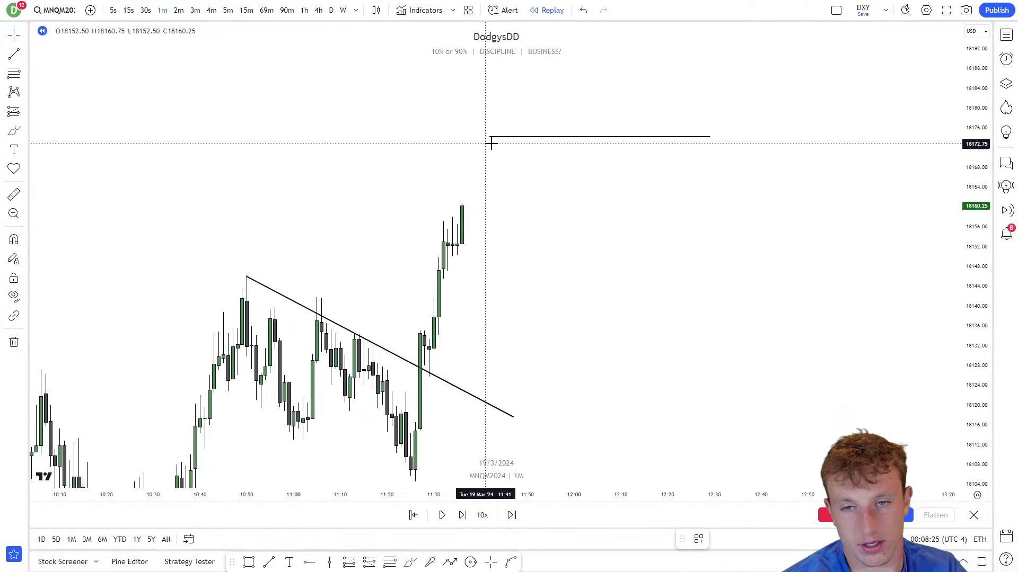
mouse_move(500, 137)
left_mouse_down()
mouse_move(511, 170)
mouse_move(529, 136)
mouse_move(614, 152)
mouse_move(627, 90)
mouse_move(657, 118)
mouse_move(667, 96)
left_mouse_up()
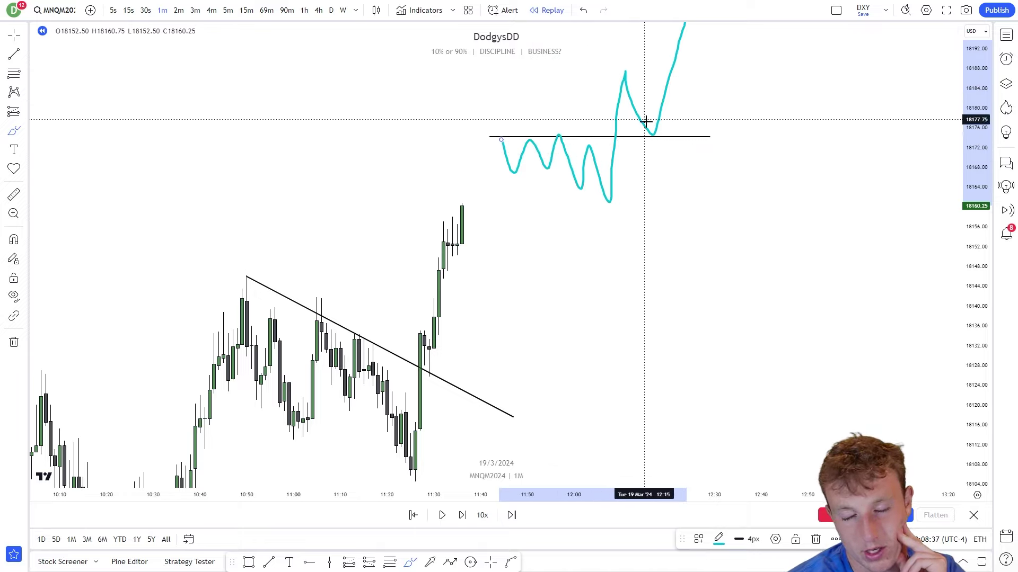
left_click_drag(973, 216, 973, 313)
left_click(13, 35)
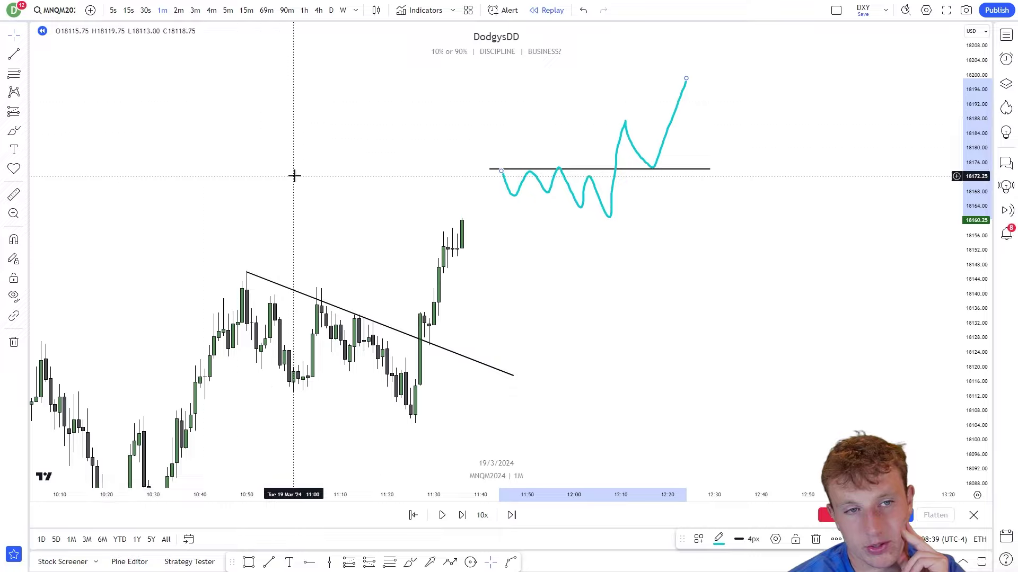
Draw a rectangle over the trend line retest from about 18128 at 11:27 to about 18117 near 11:51.
left_click_drag(332, 344, 414, 315)
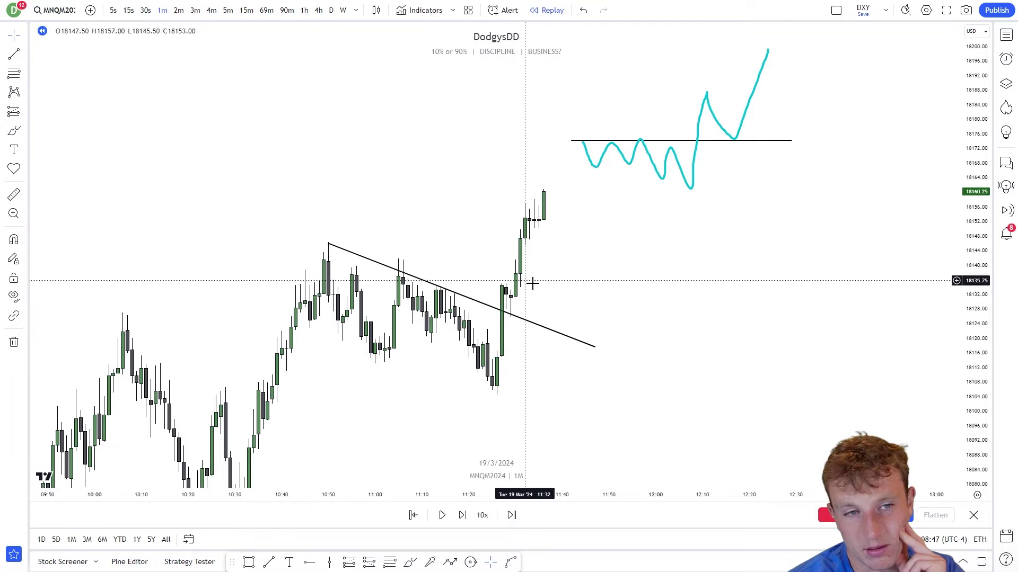
scroll(532, 284, "up", 1)
left_click_drag(975, 372, 975, 305)
left_click_drag(672, 315, 692, 286)
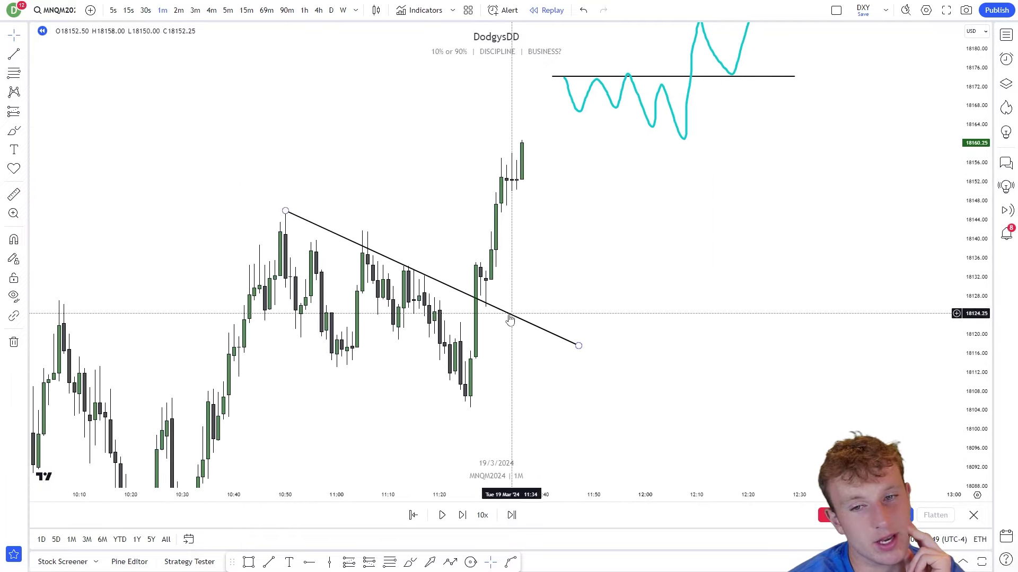
left_click(26, 136)
left_click(79, 310)
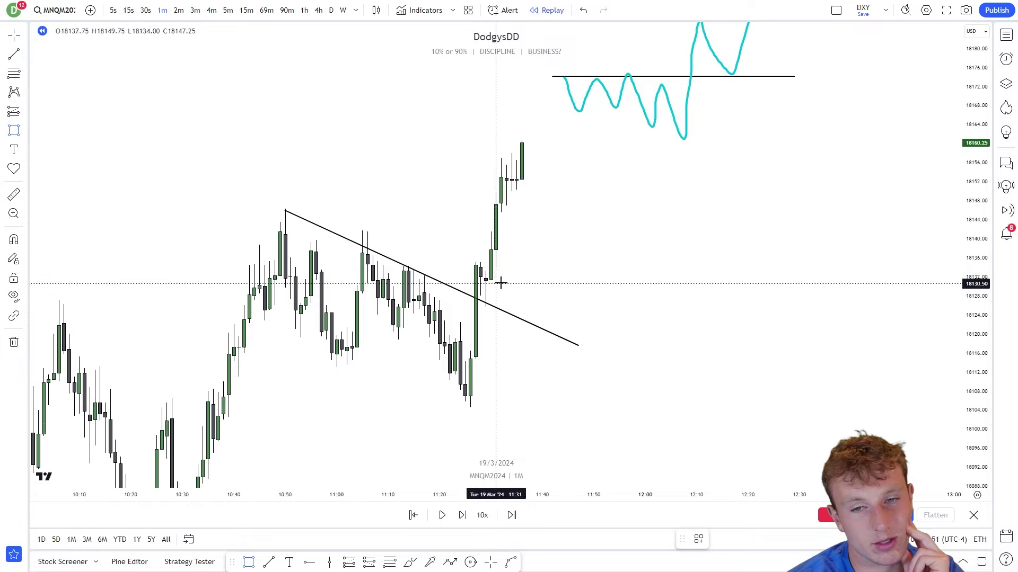
left_click_drag(474, 296, 598, 348)
Delete the falling trend line that crosses the rectangle and undo the deletion.
key("Delete")
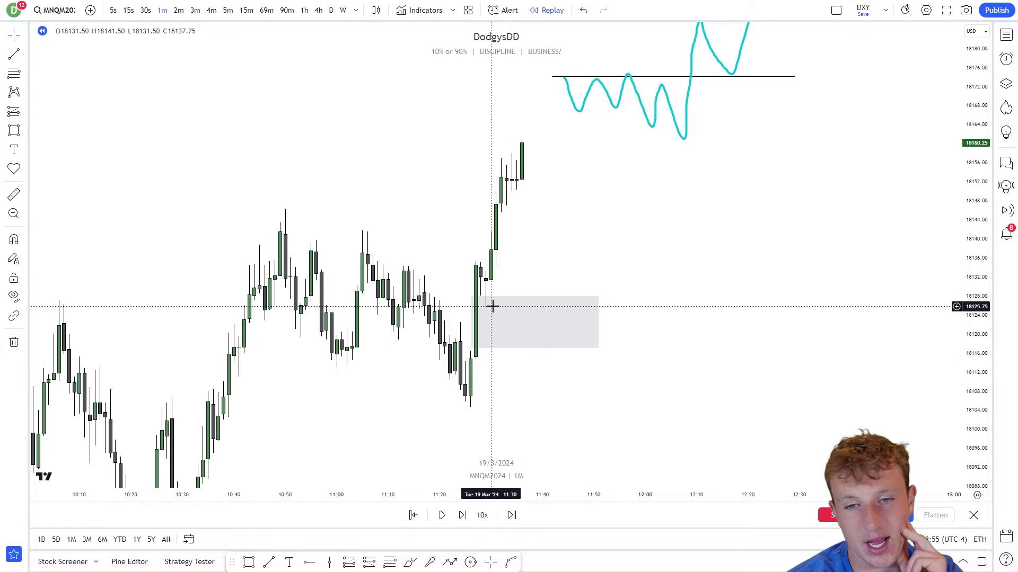
key("ctrl+z")
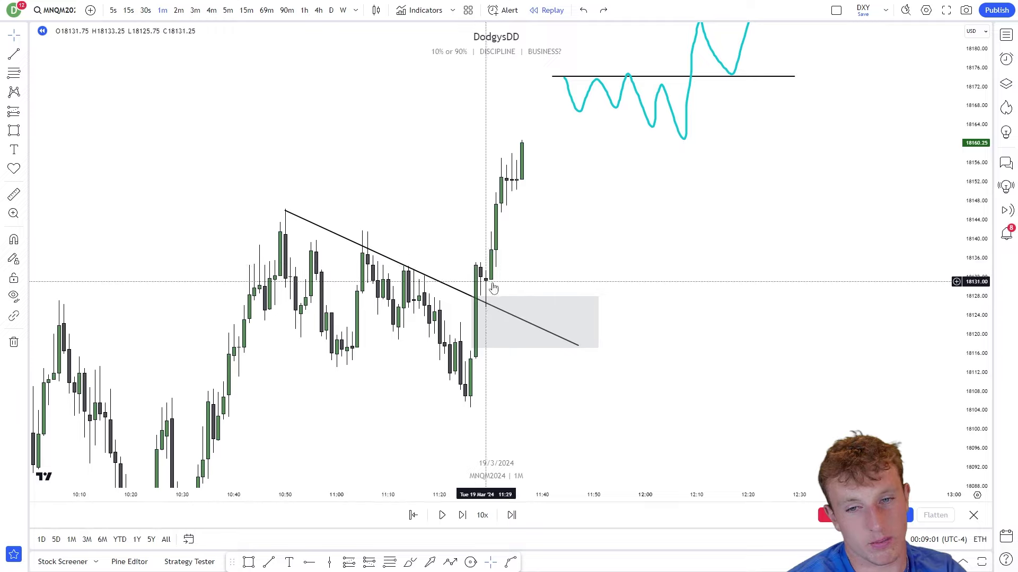
scroll(872, 224, "down", 1)
left_click_drag(970, 239, 970, 315)
left_click_drag(809, 232, 902, 154)
scroll(801, 248, "down", 1)
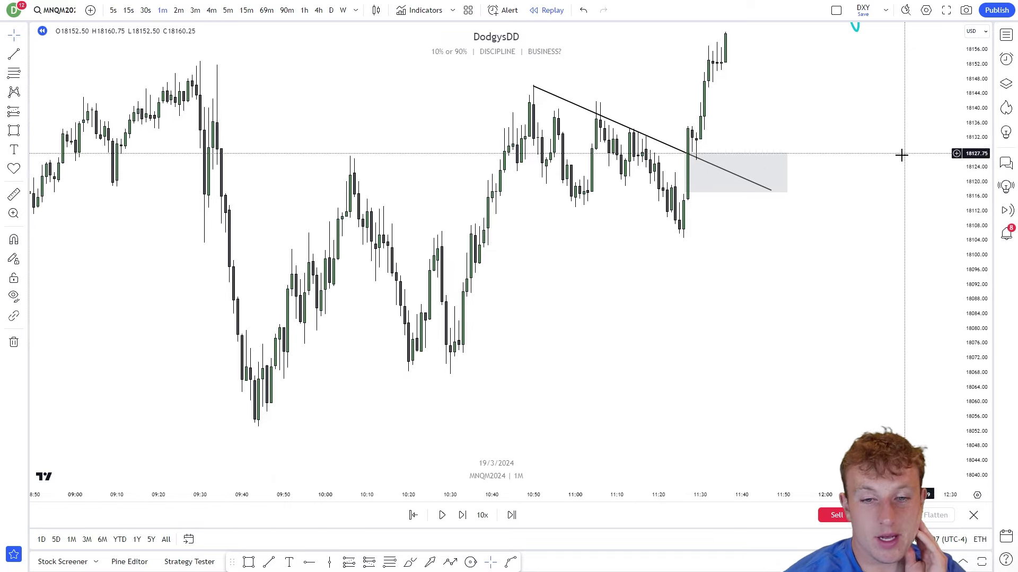